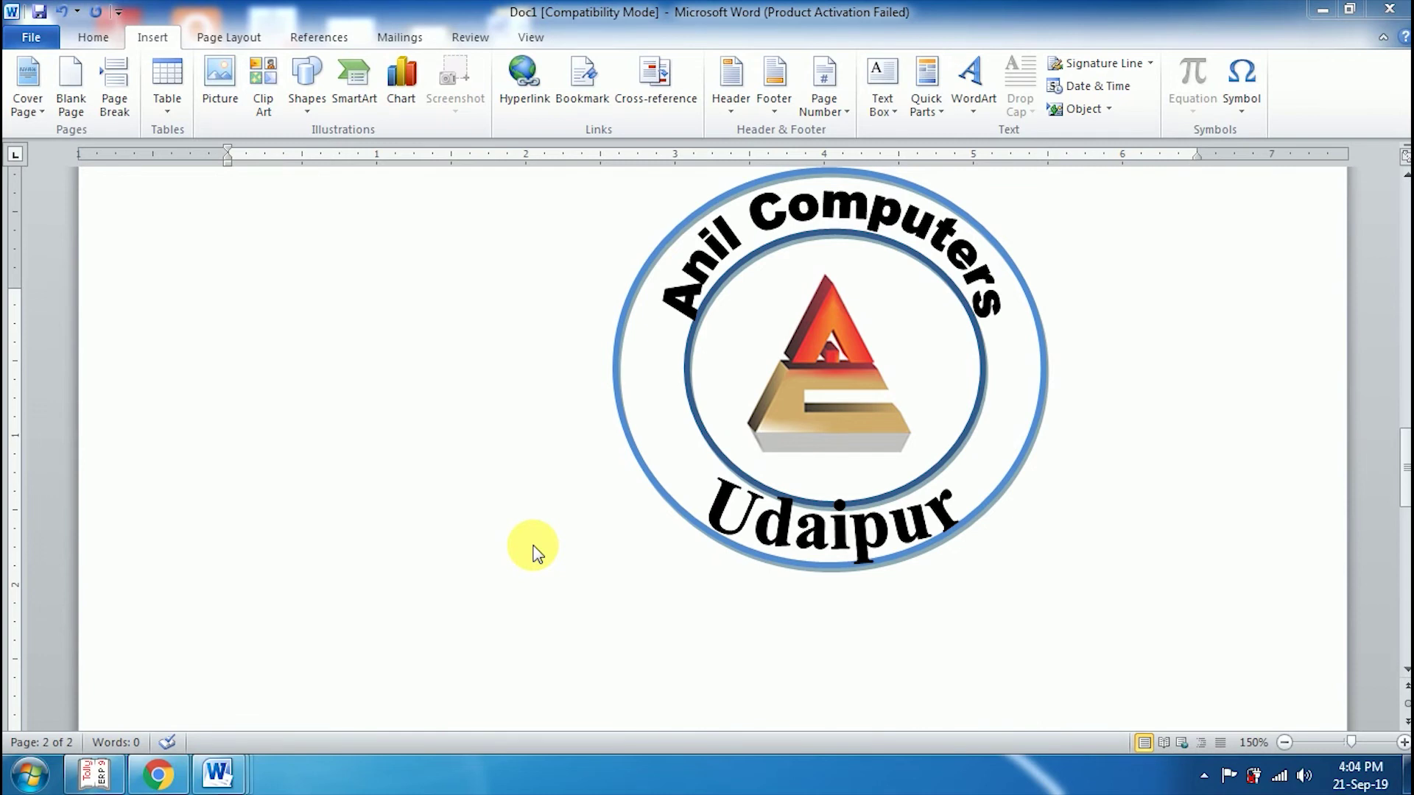
- Leave the finished logo sample and start a new blank document with Ctrl+N
left_click(533, 545)
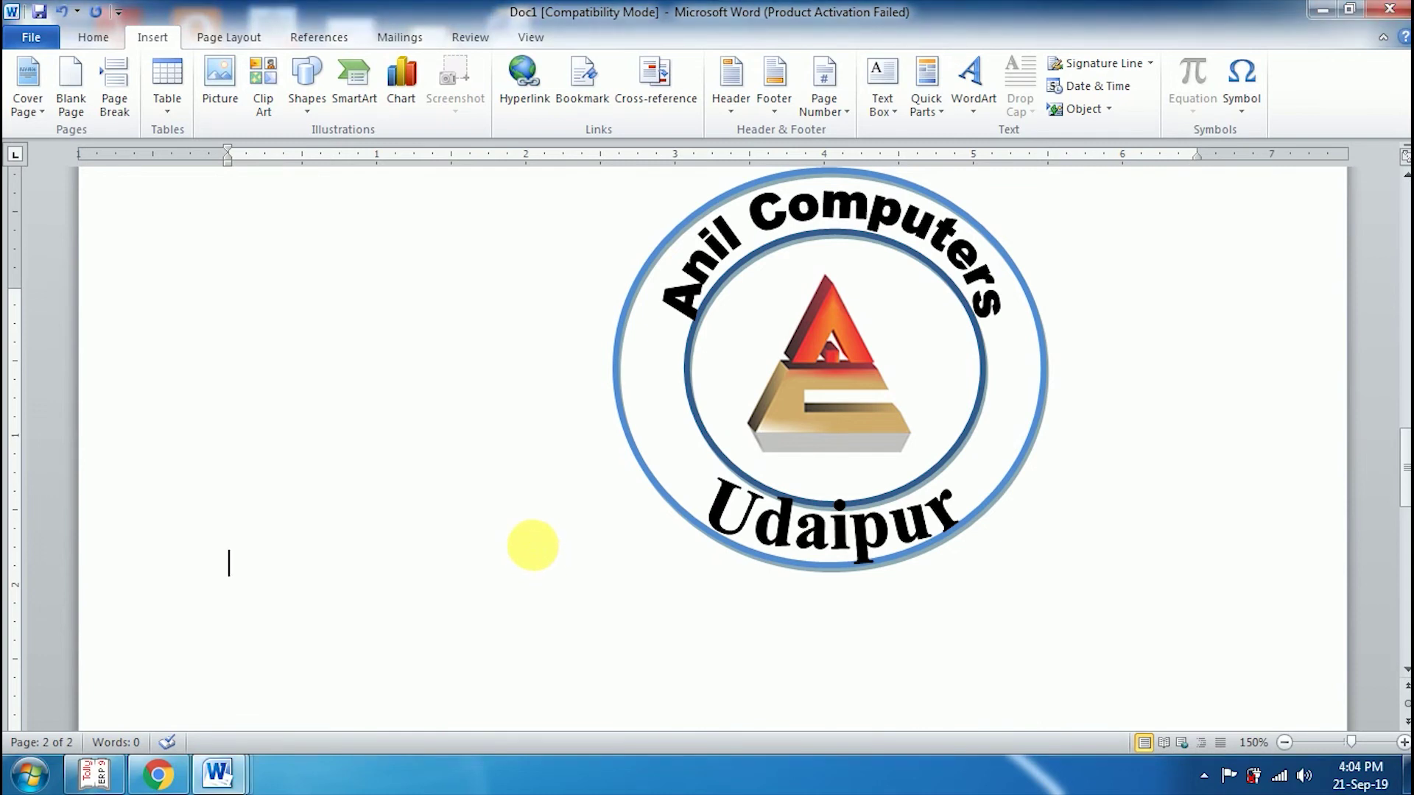
key("ctrl+n")
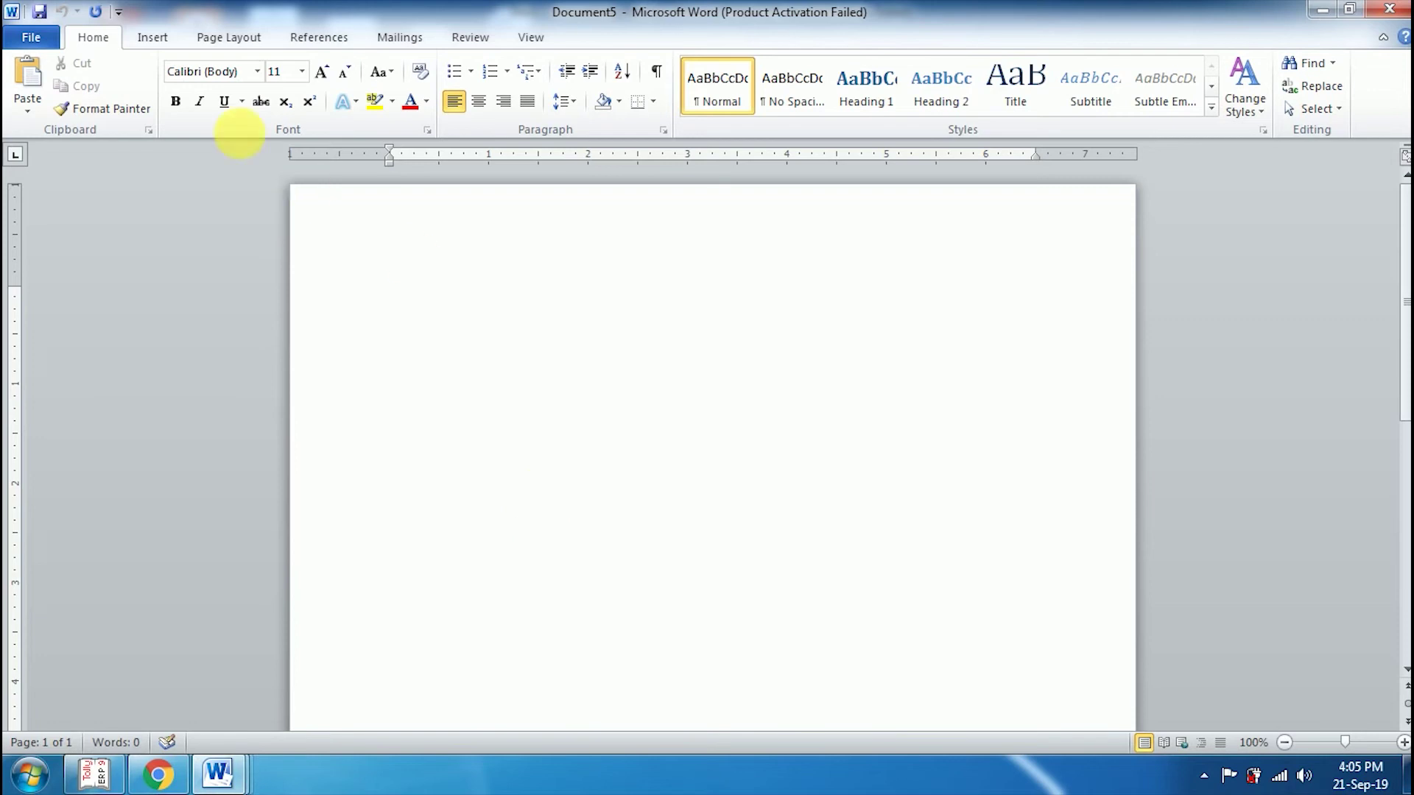
- Look through the Insert tab's WordArt gallery, then switch to the File view
left_click(151, 37)
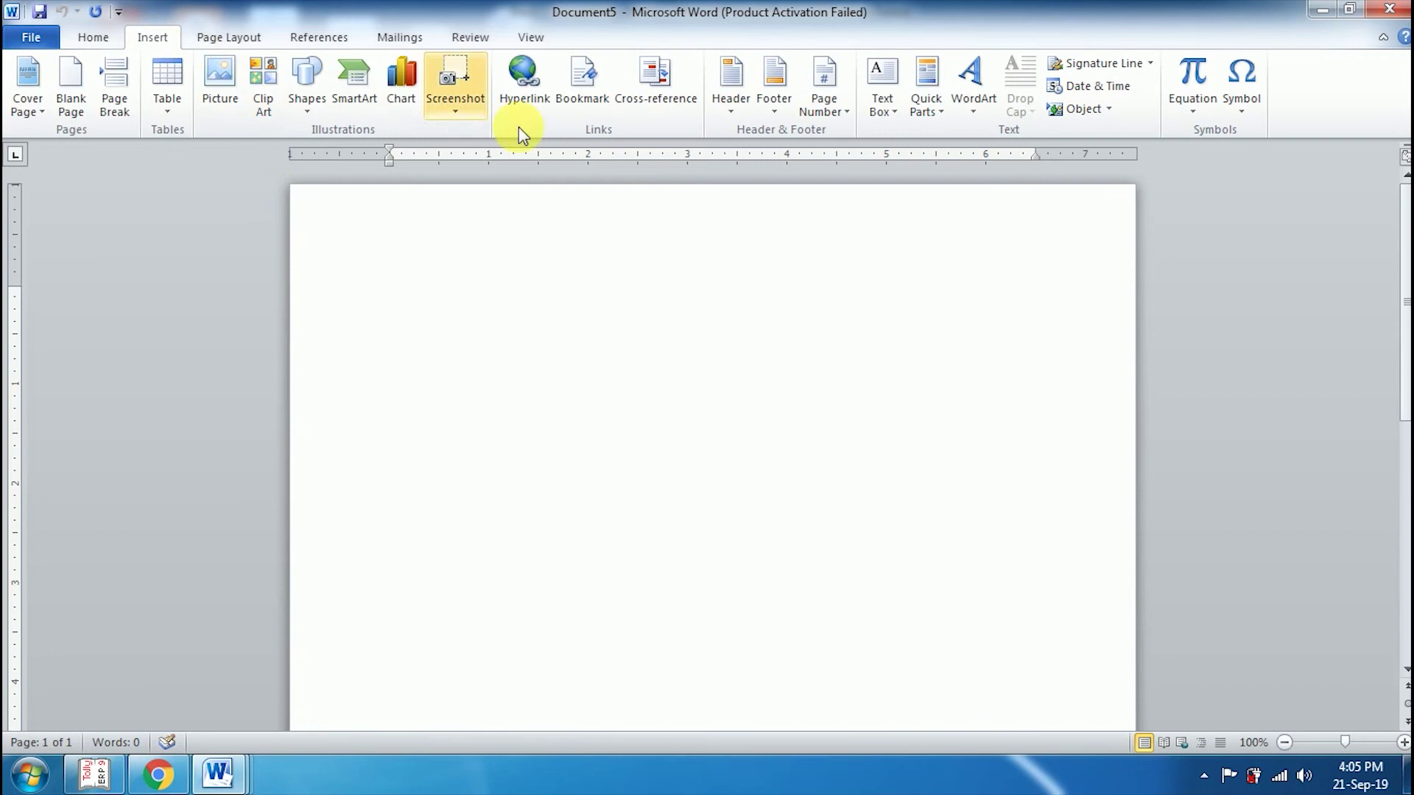
left_click(972, 118)
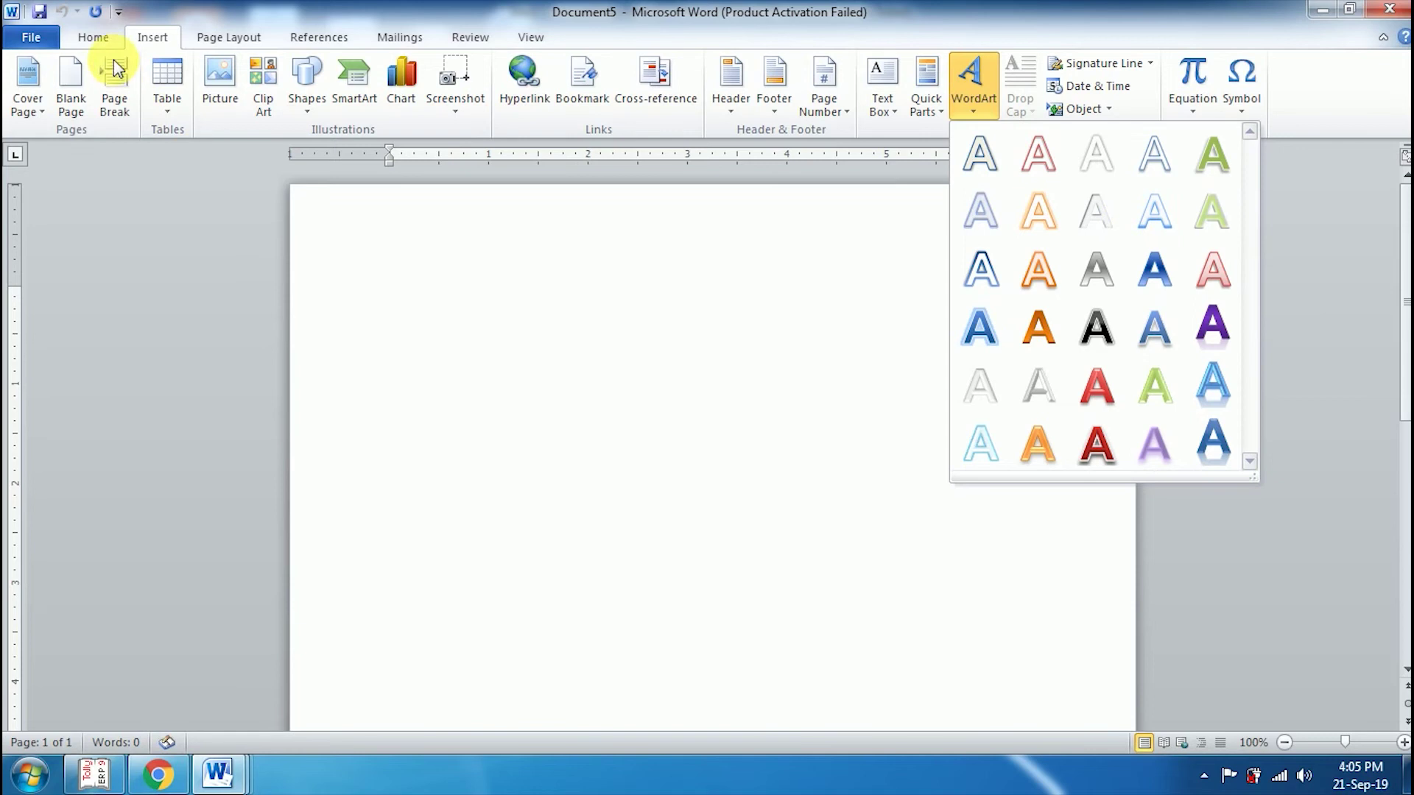
left_click(33, 38)
- Save the blank document to the Desktop as 'jaya' in Word 97-2003 Template format
left_click(54, 74)
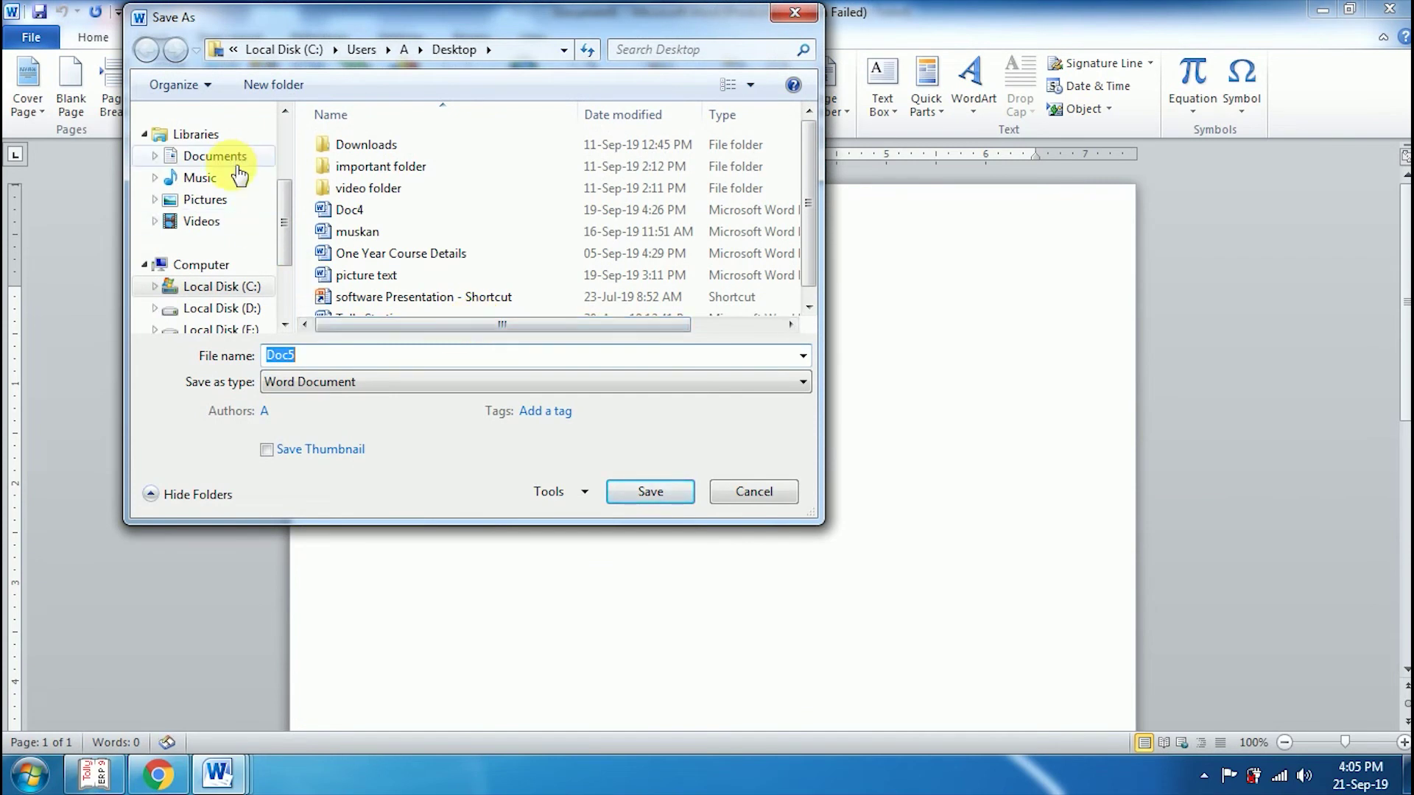
scroll(283, 205, "up", 3)
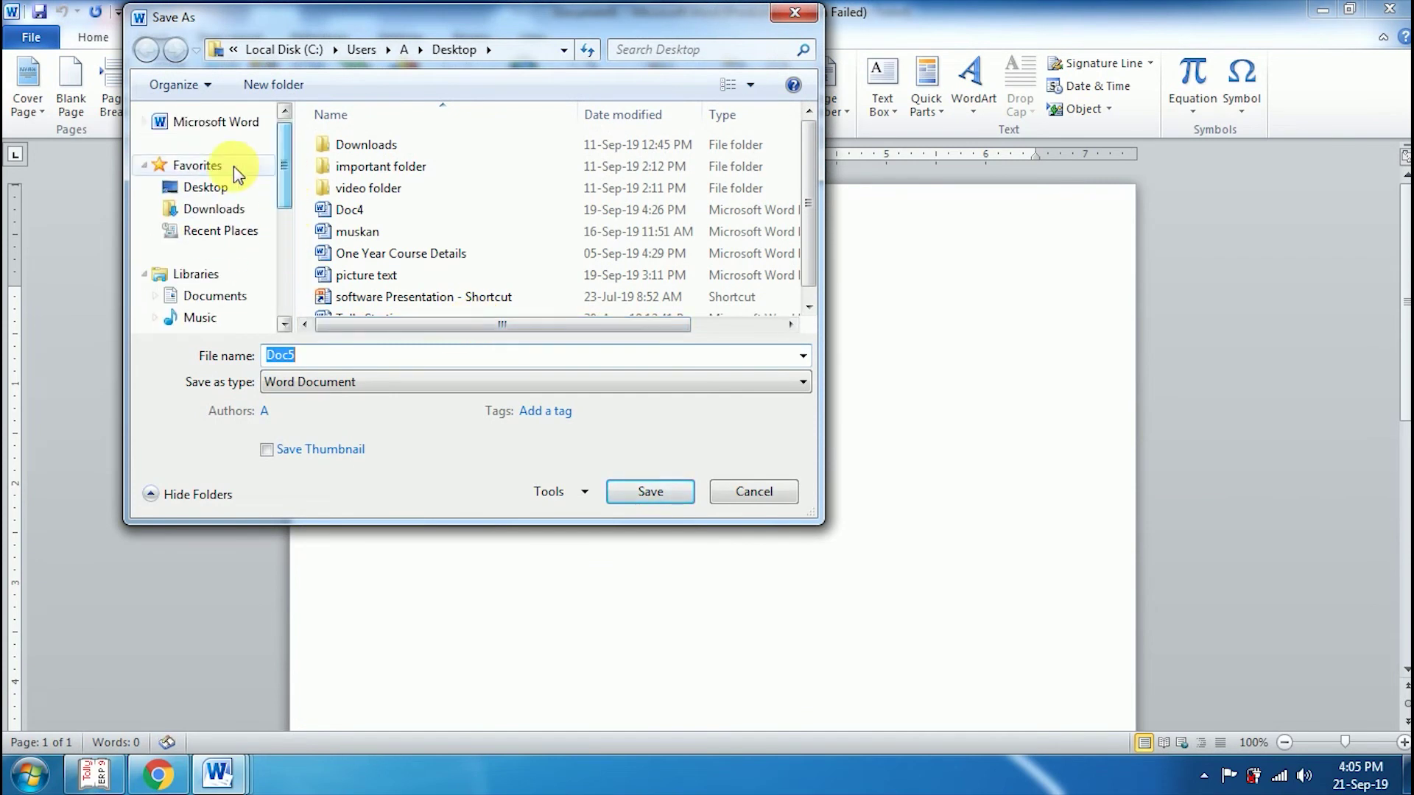
left_click(221, 189)
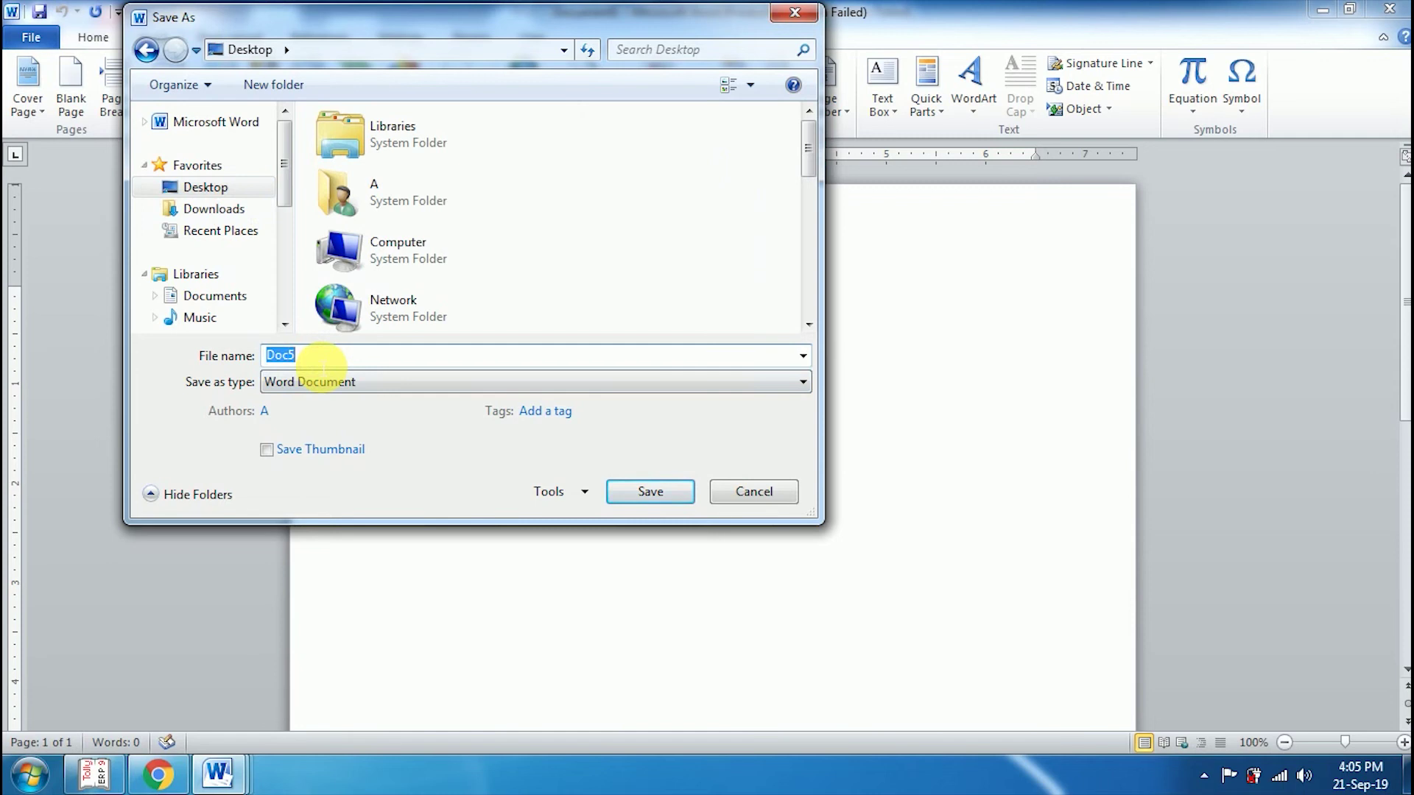
type("jaya")
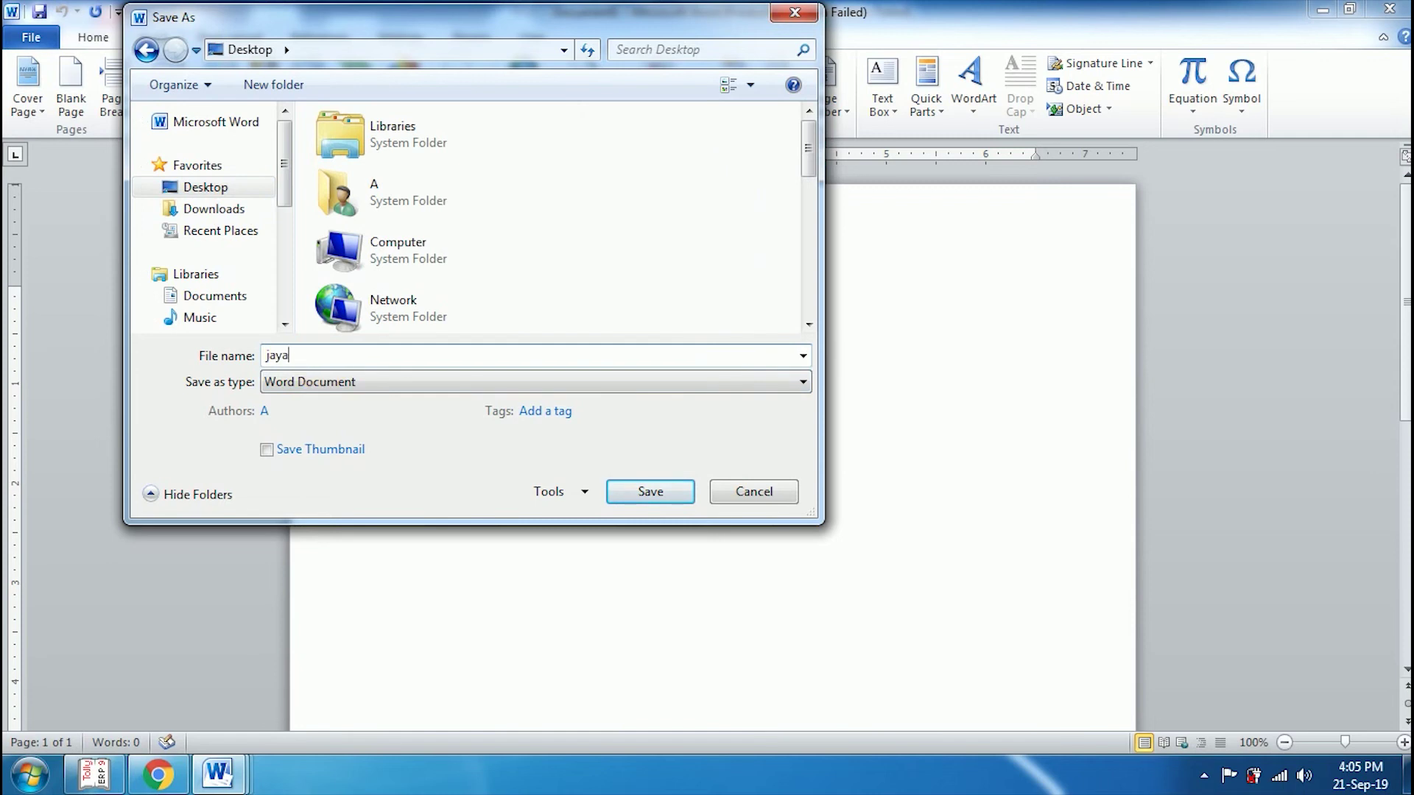
left_click(324, 383)
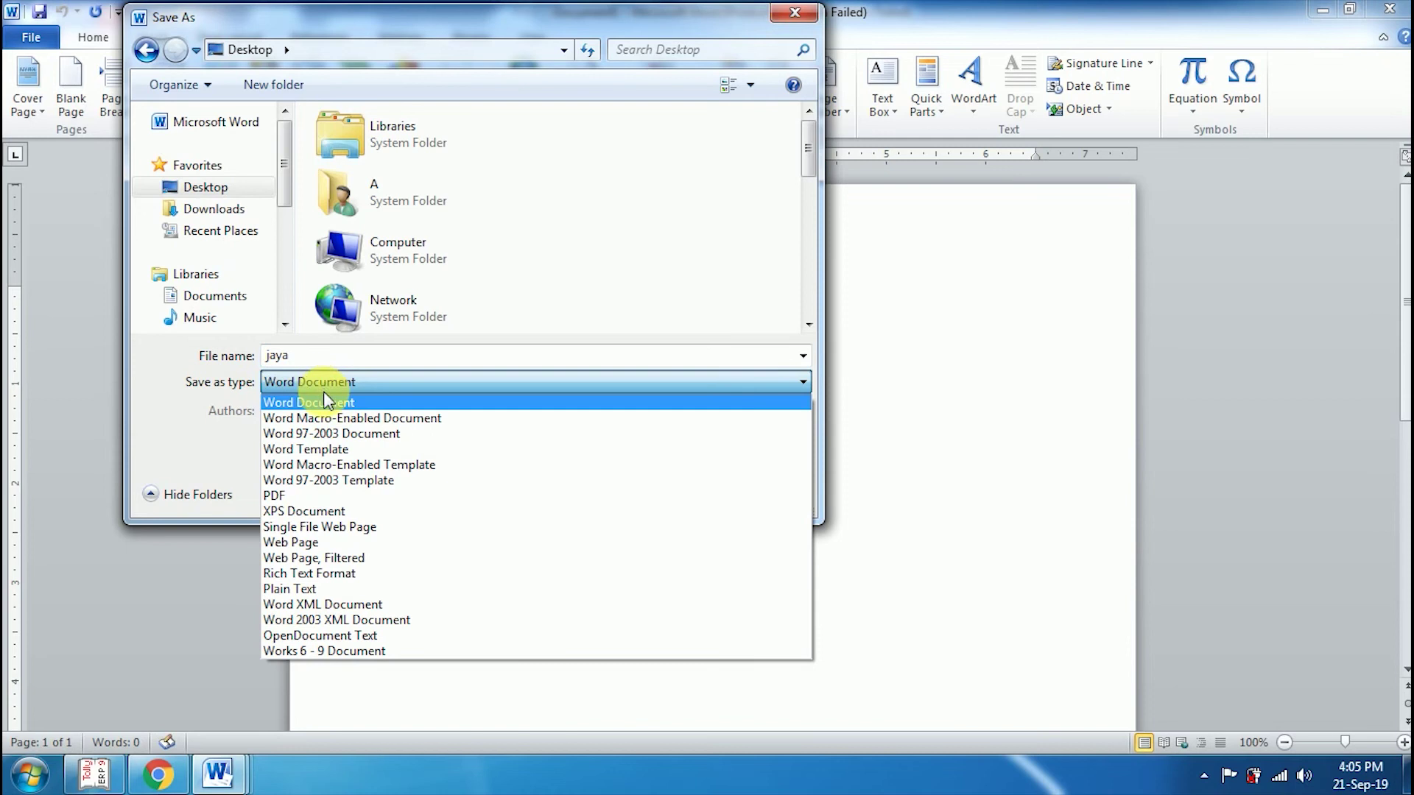
left_click(346, 484)
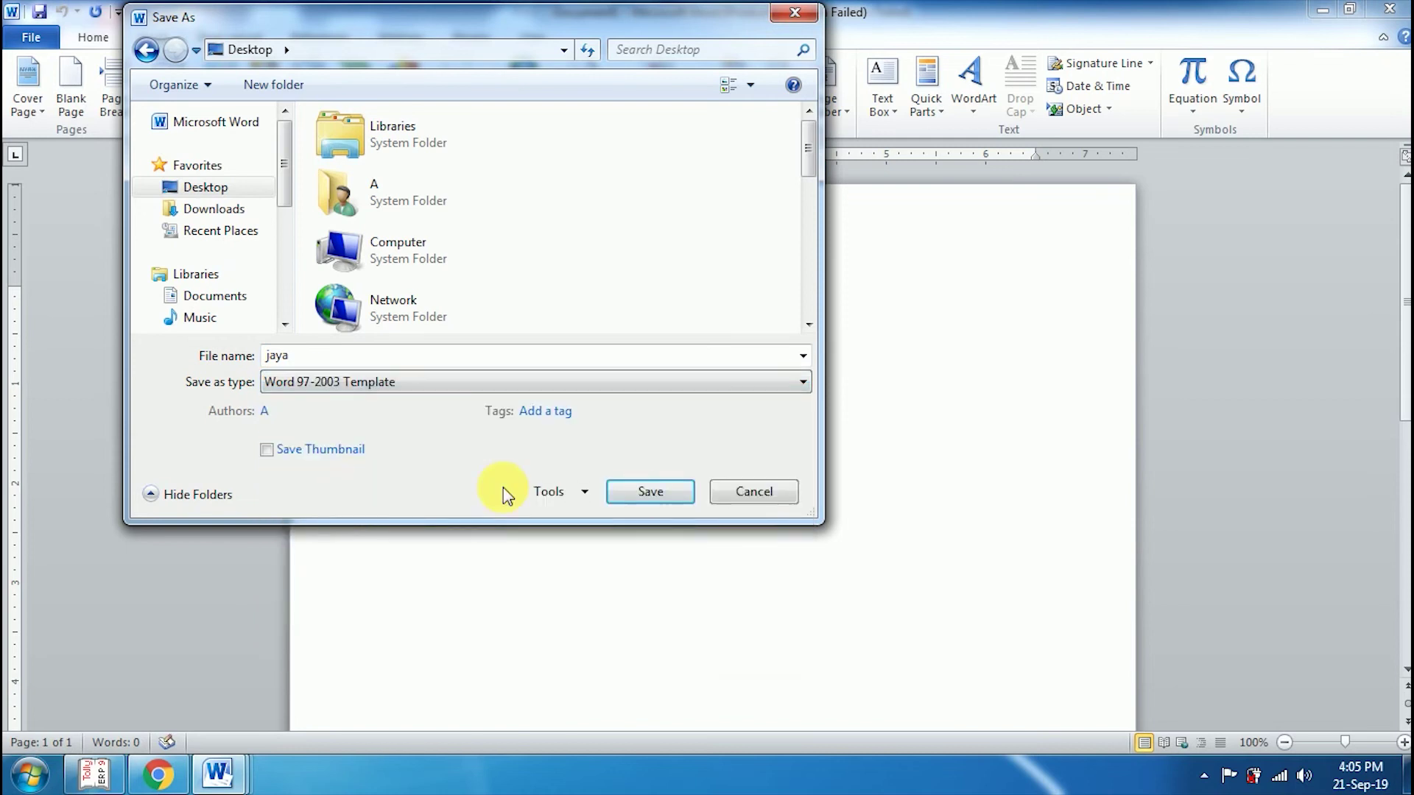
left_click(633, 495)
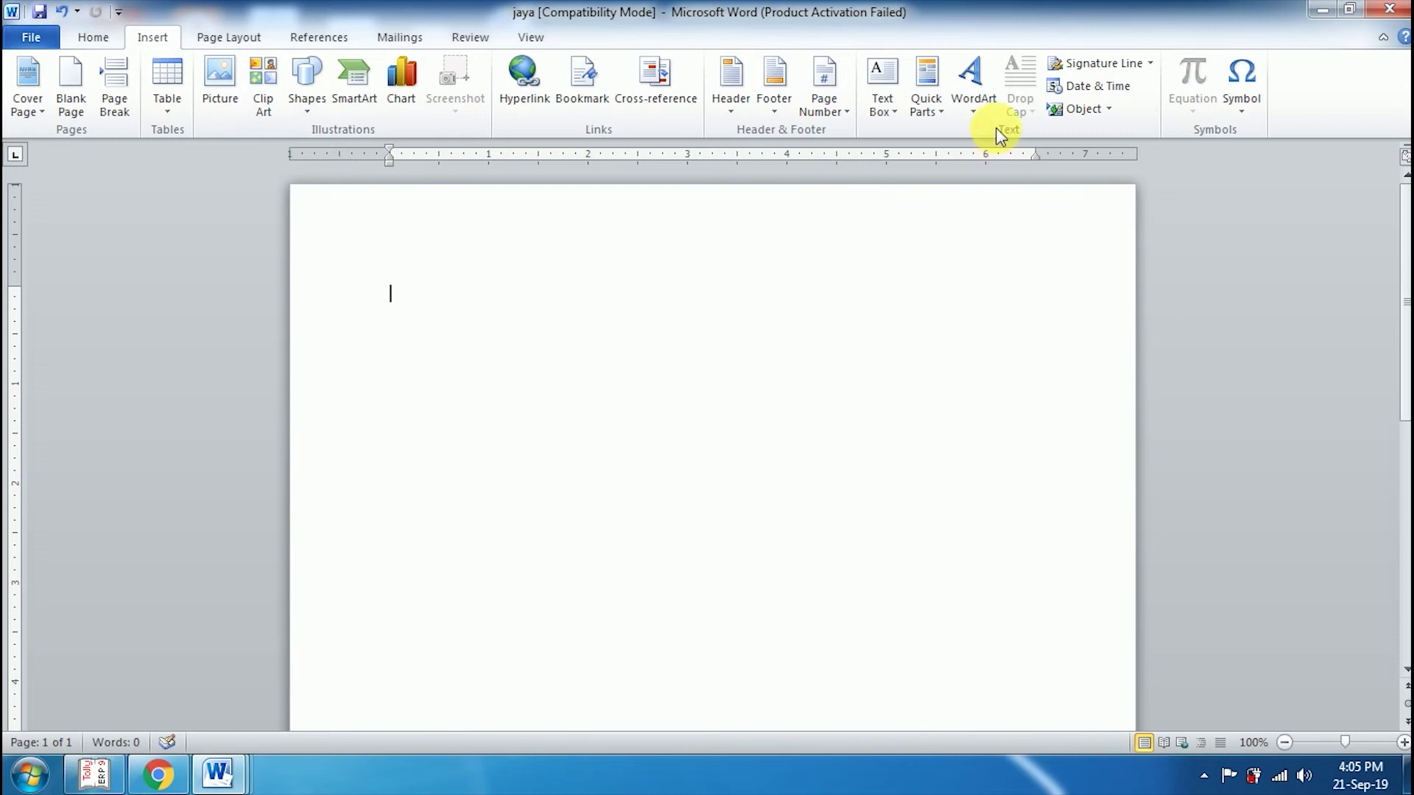
- Insert curved-style WordArt reading 'Anil Computers' at 20 pt, bold
left_click(967, 110)
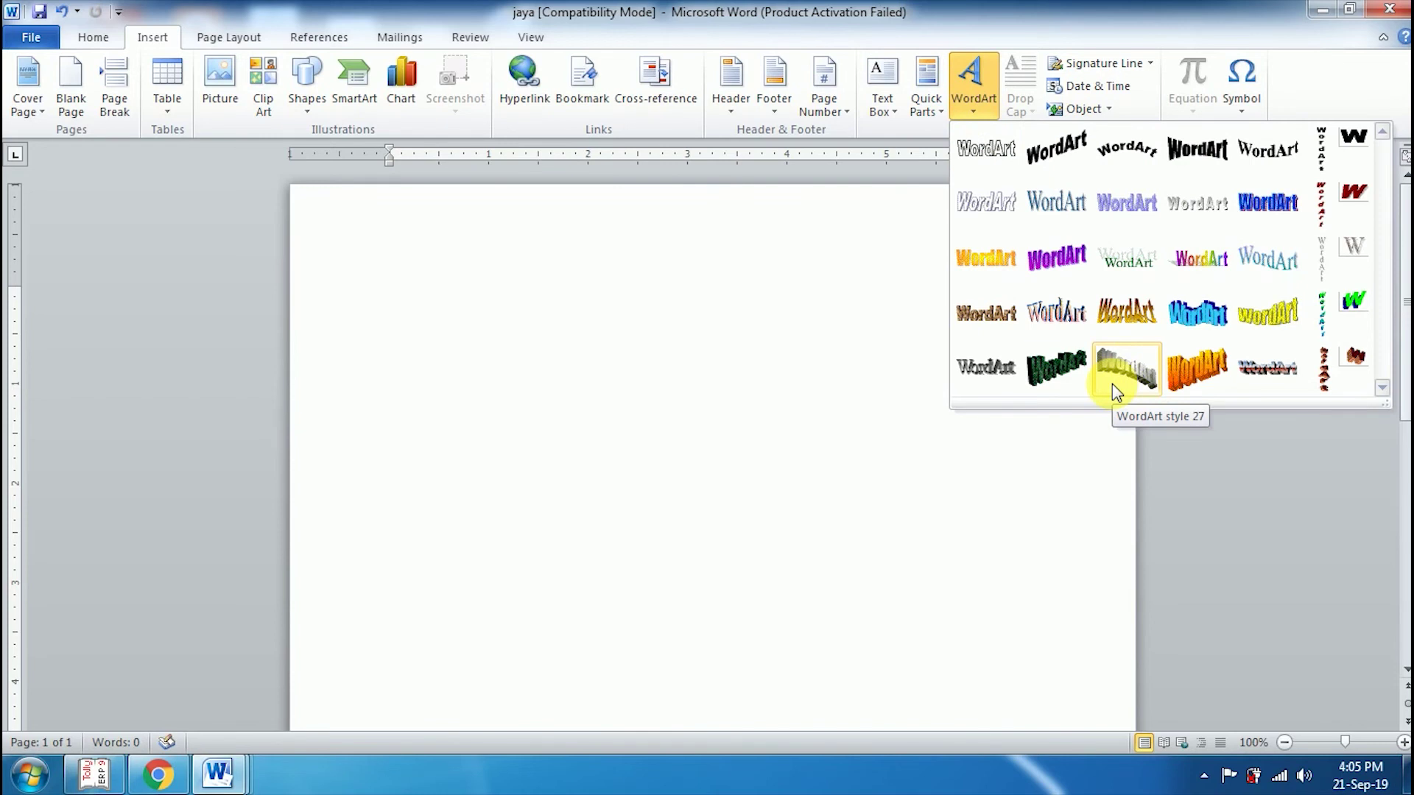
left_click(1140, 159)
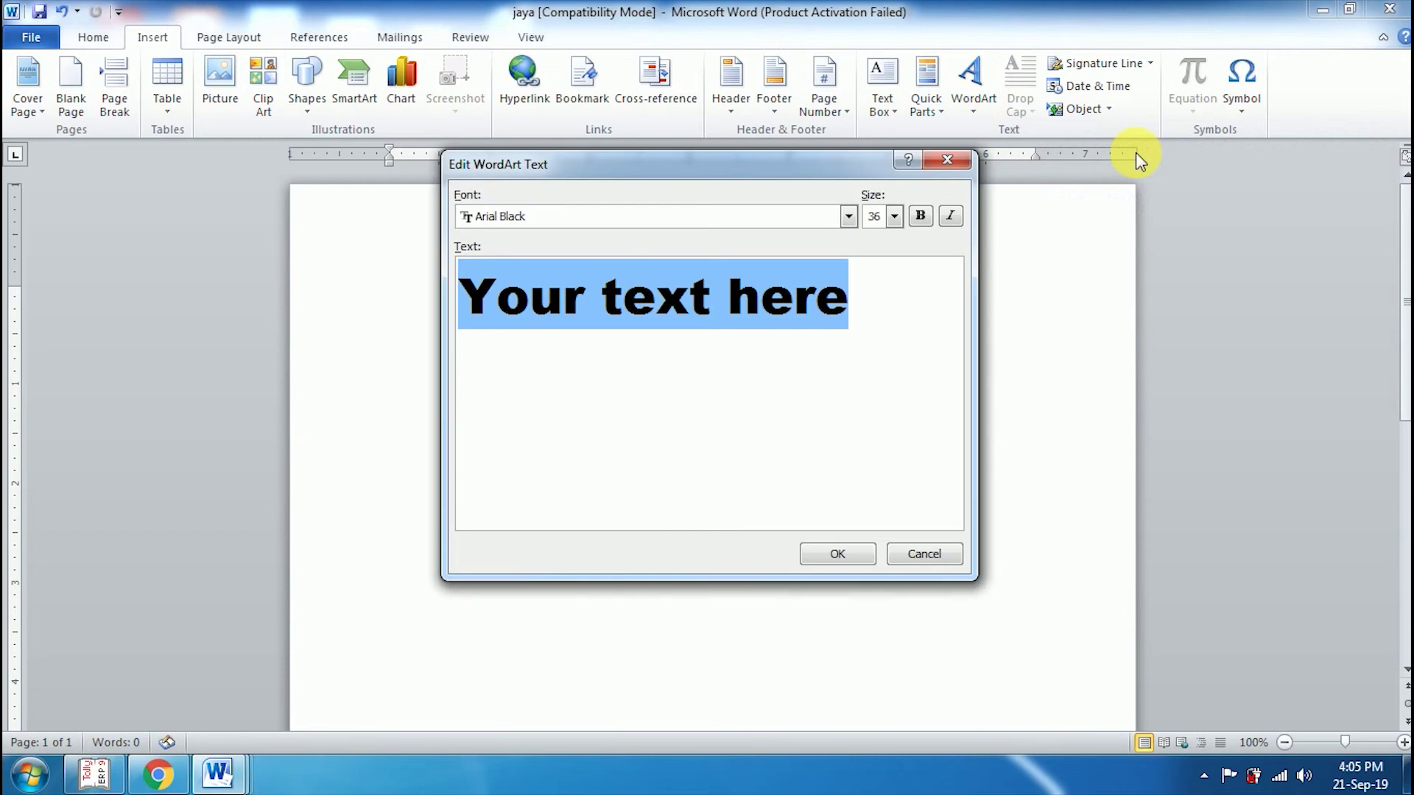
left_click(894, 217)
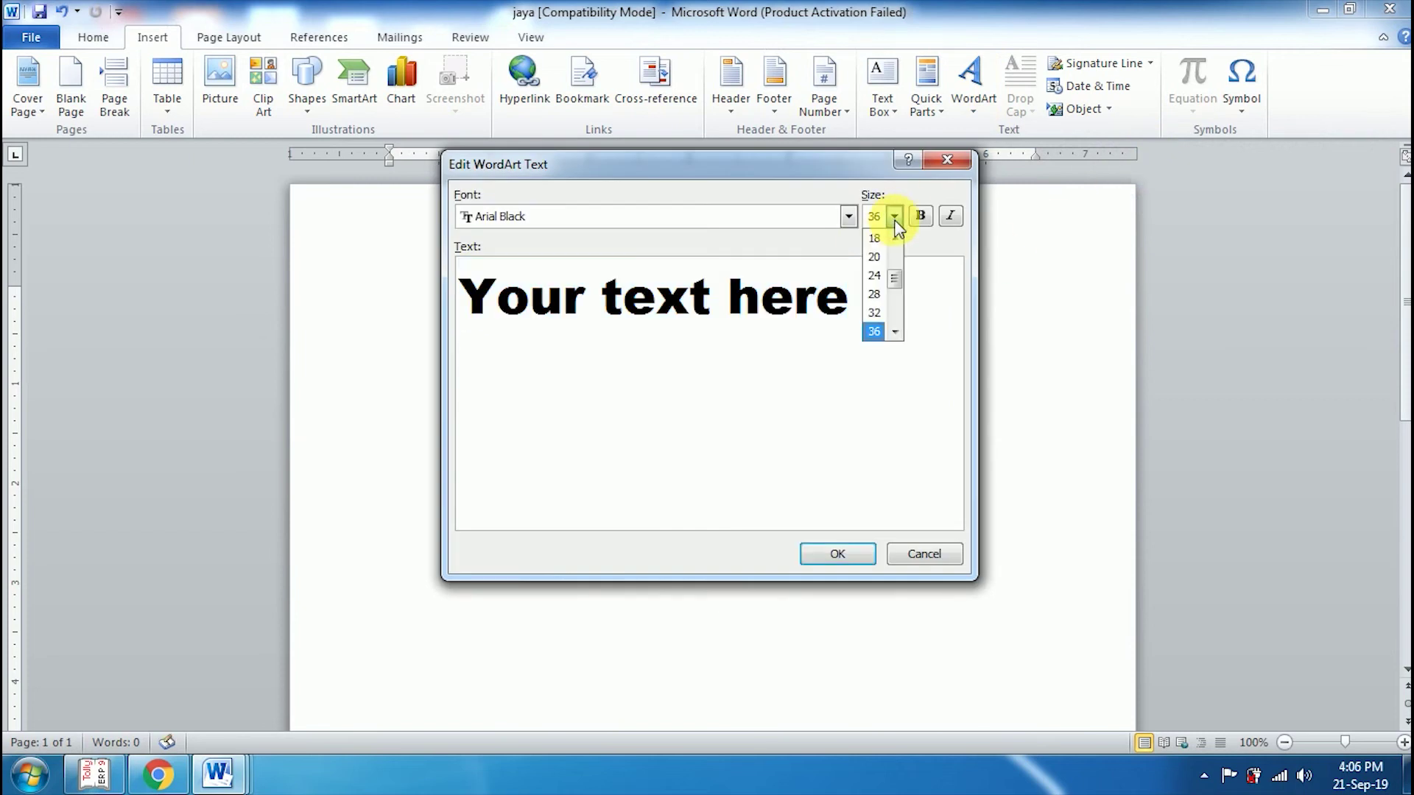
left_click(875, 257)
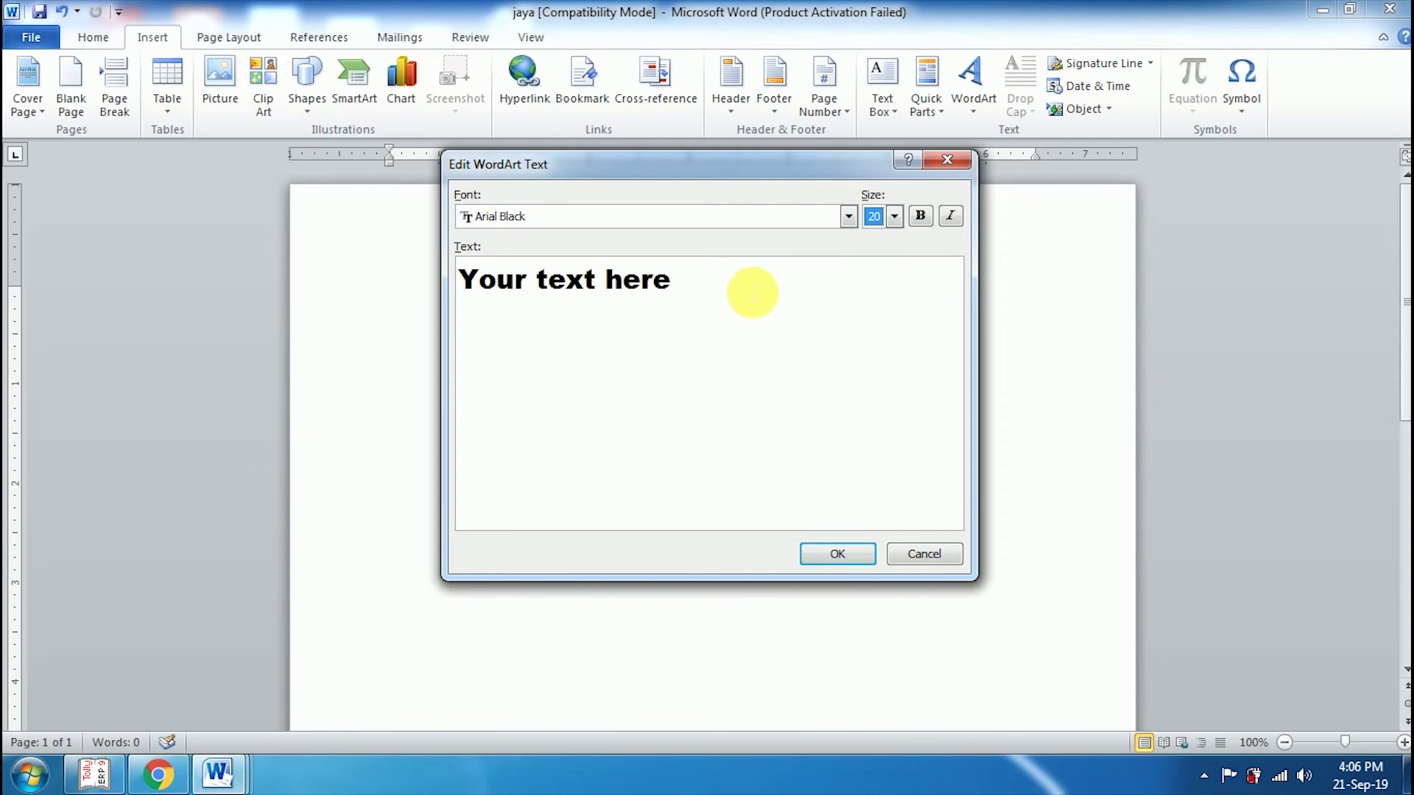
left_click(919, 215)
left_click_drag(700, 295, 467, 280)
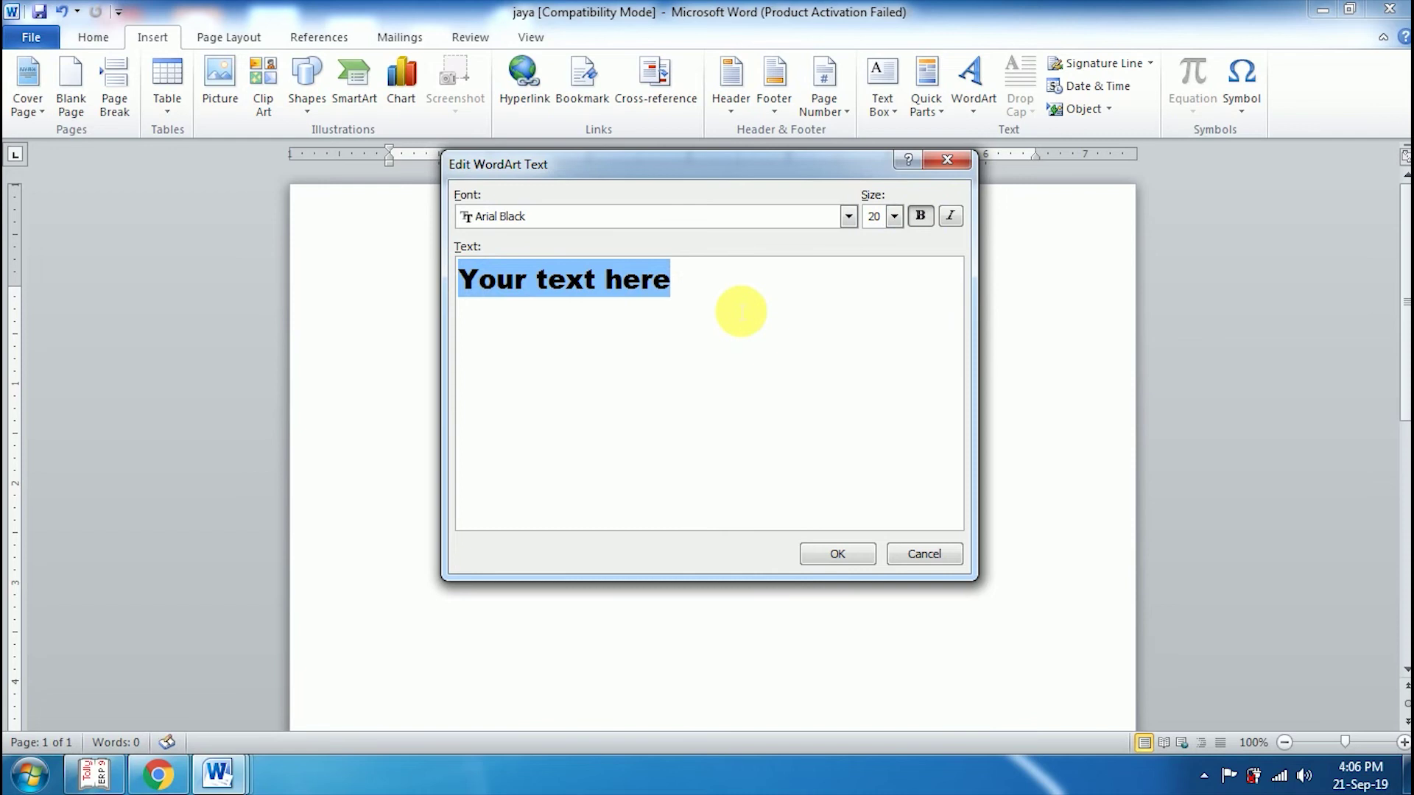
type("Anil ")
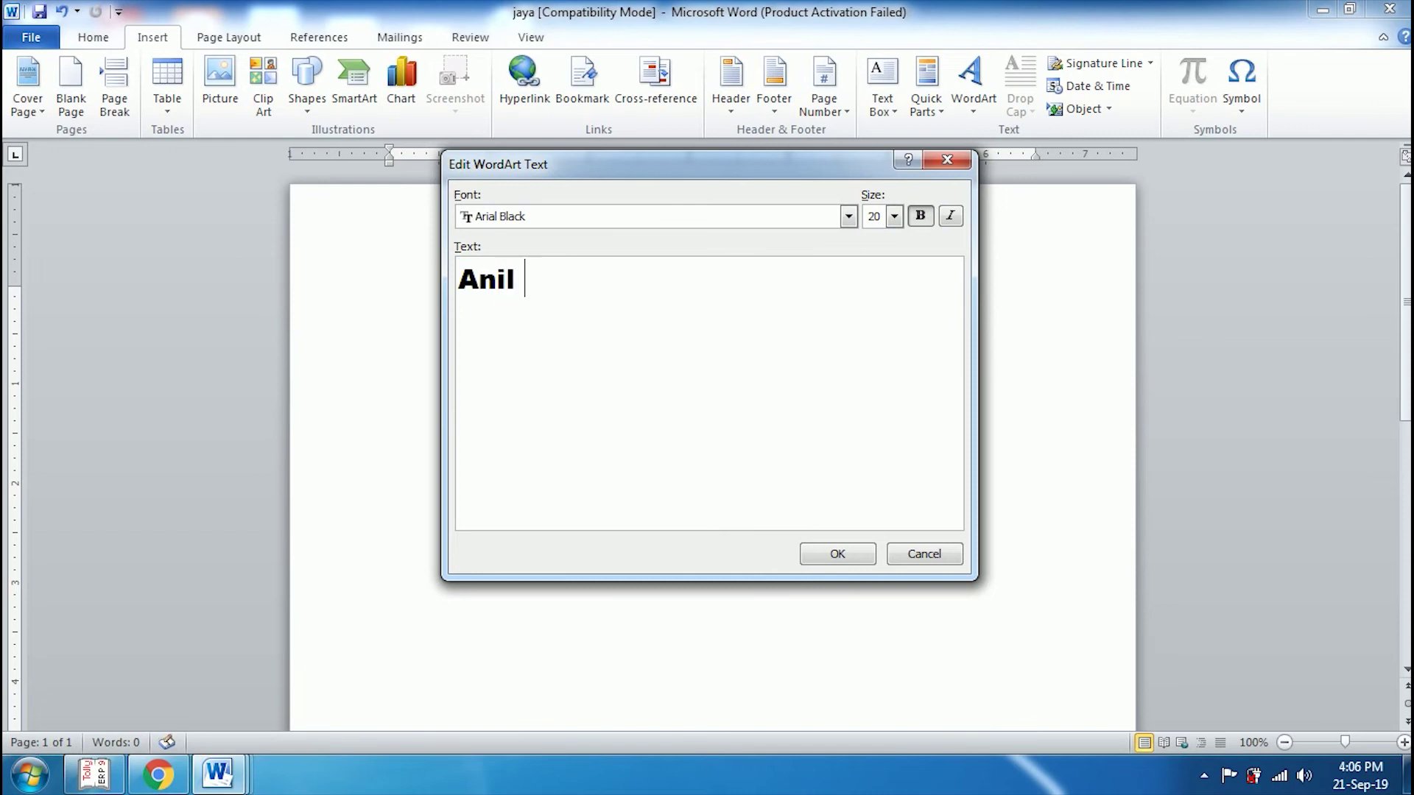
type("Computer ")
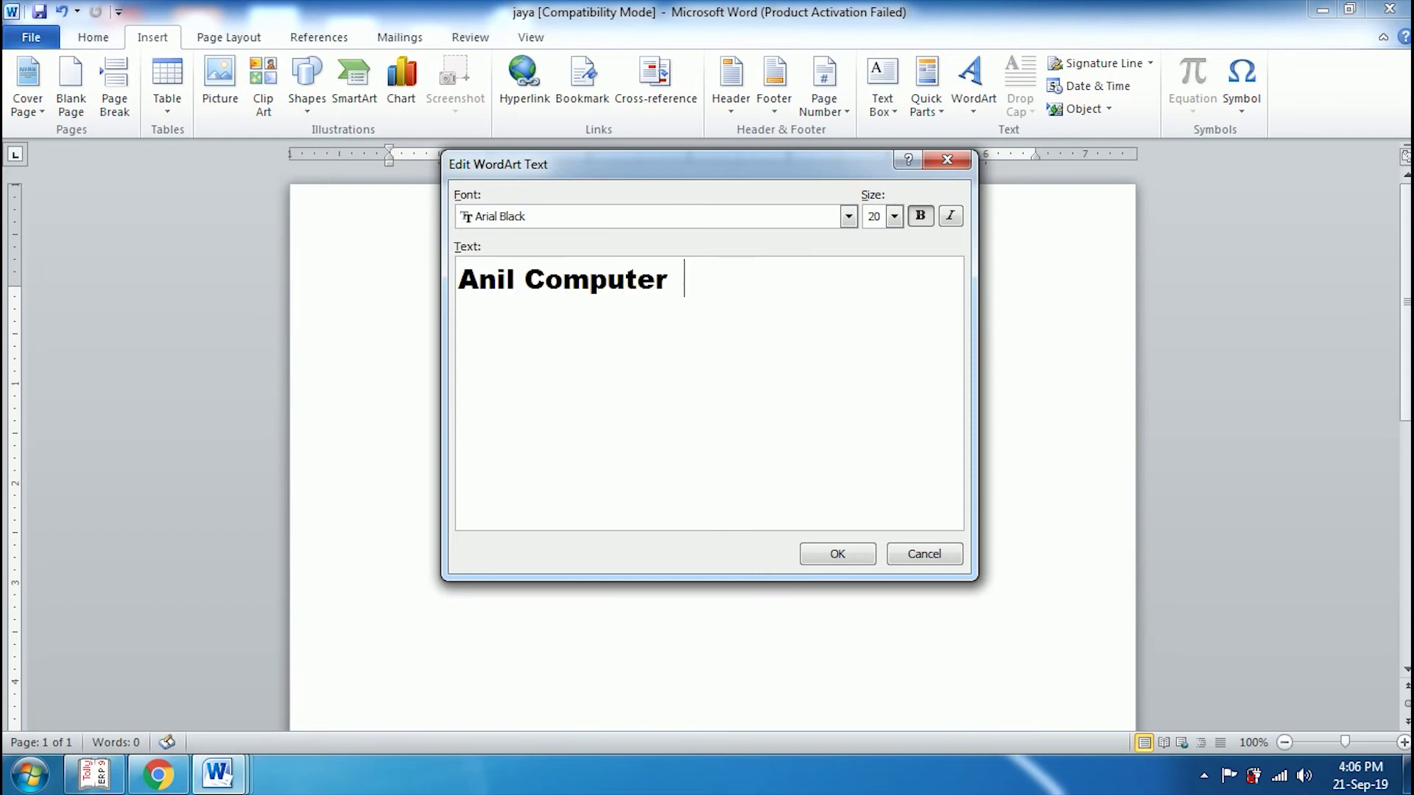
type("s")
left_click(845, 555)
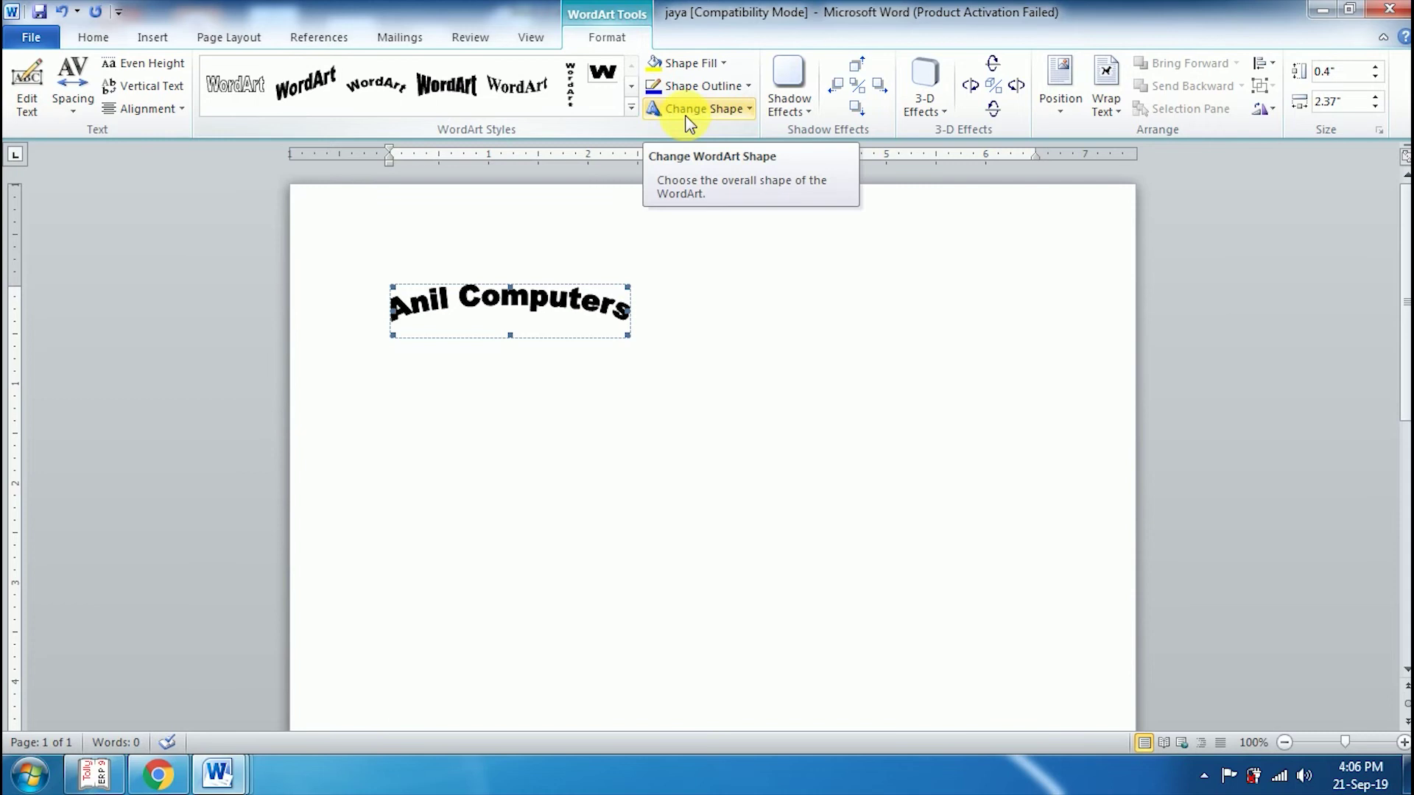
- Apply the Arch Up shape to the 'Anil Computers' WordArt and enlarge it to 0.63" by 2.42"
left_click(706, 118)
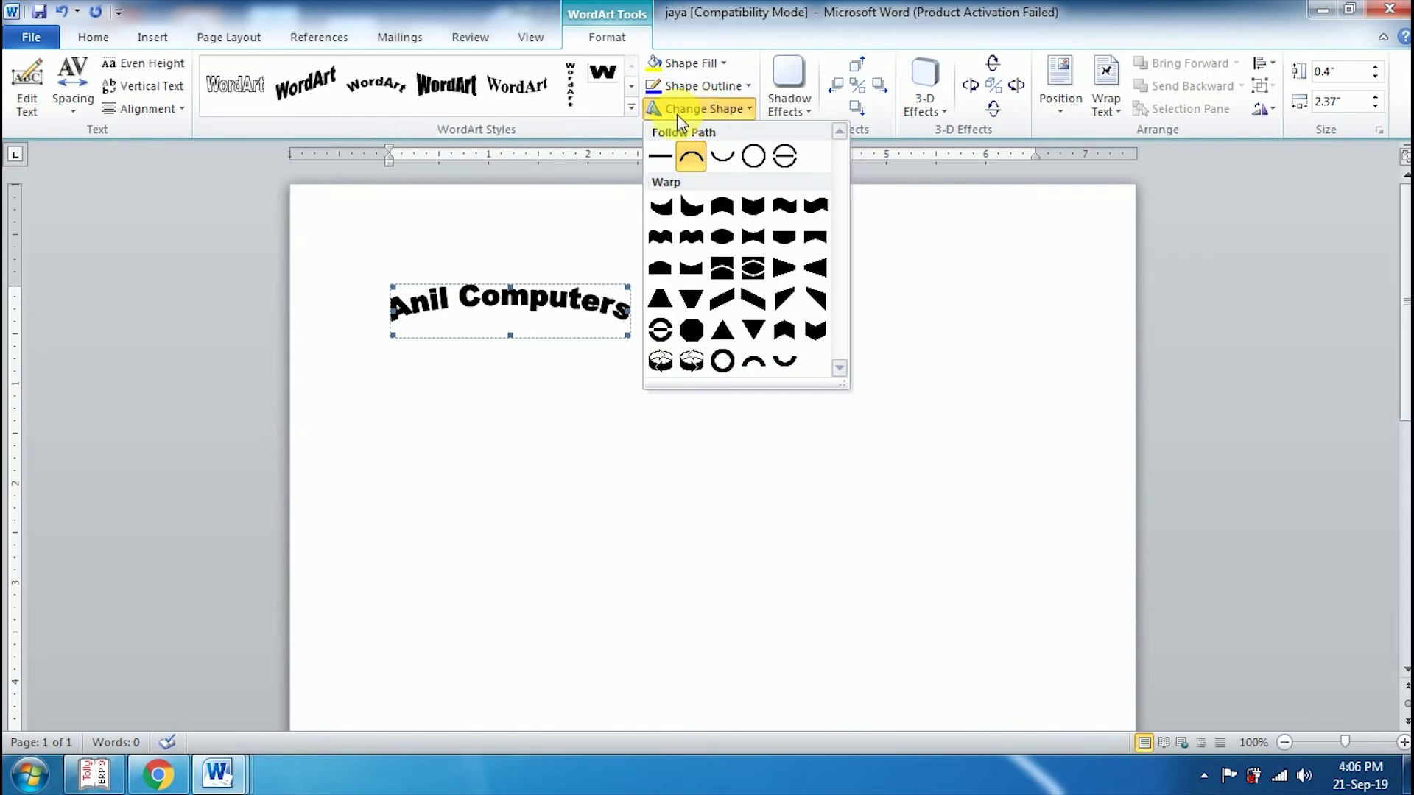
left_click(698, 164)
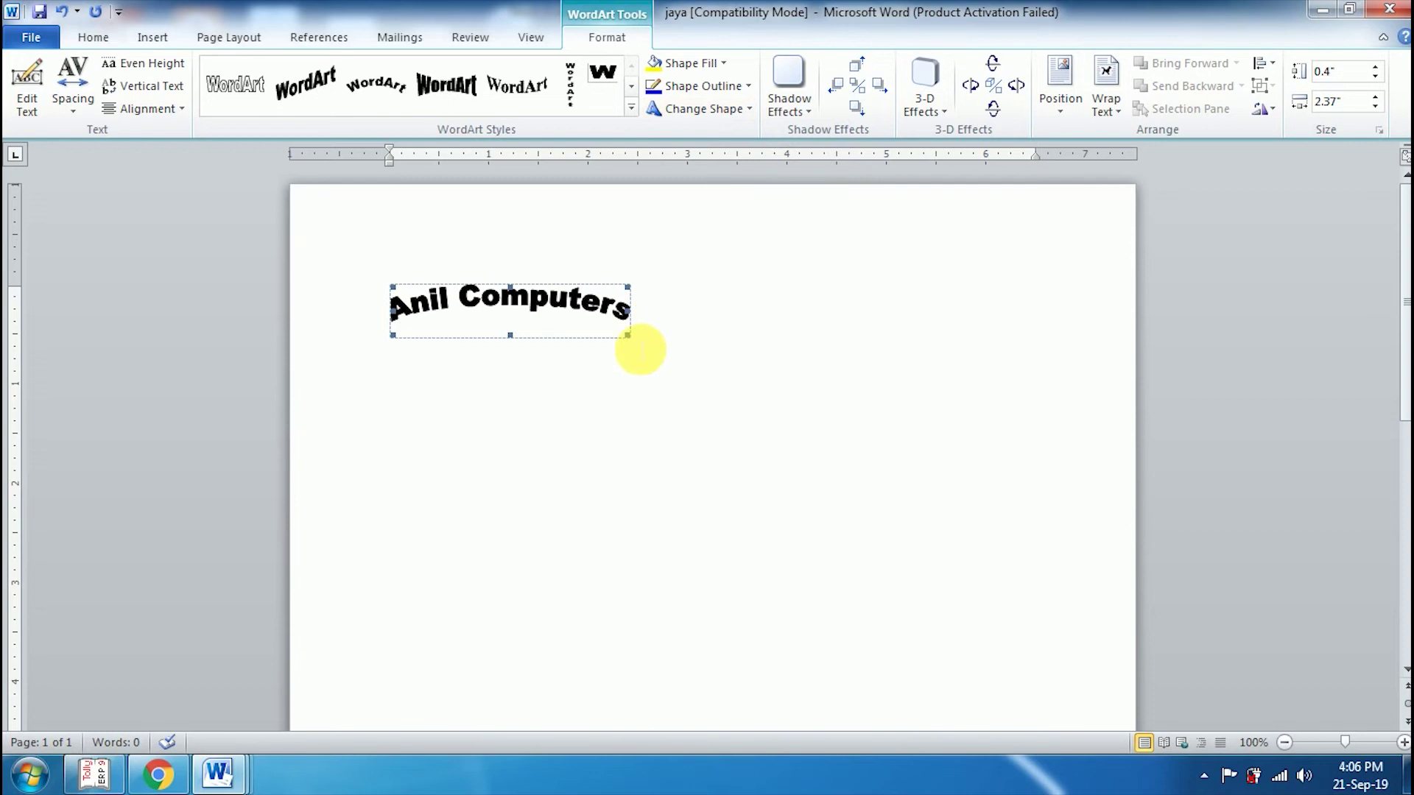
left_click_drag(627, 335, 642, 358)
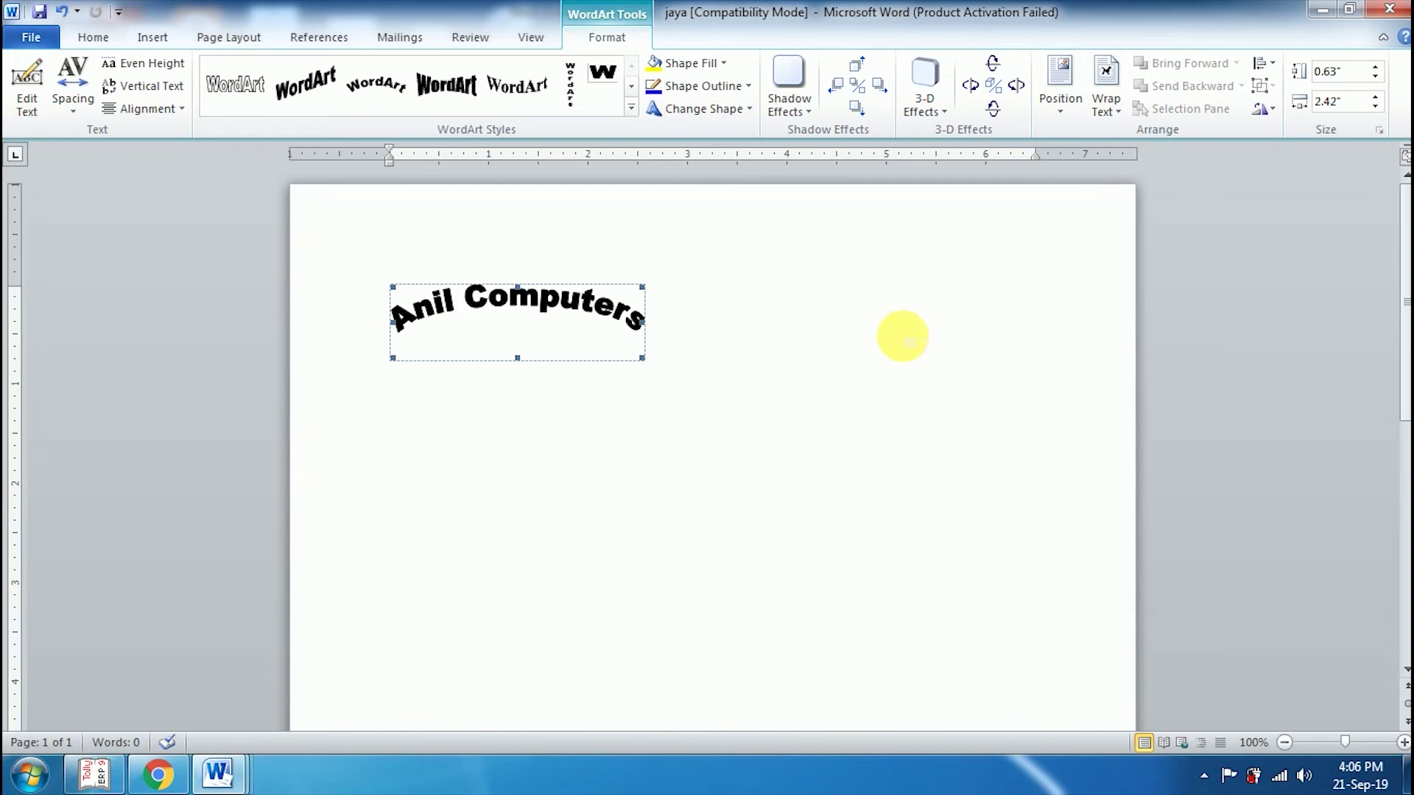
- Draw a teal-styled oval right of the 'Anil Computers' text and duplicate it
left_click(151, 38)
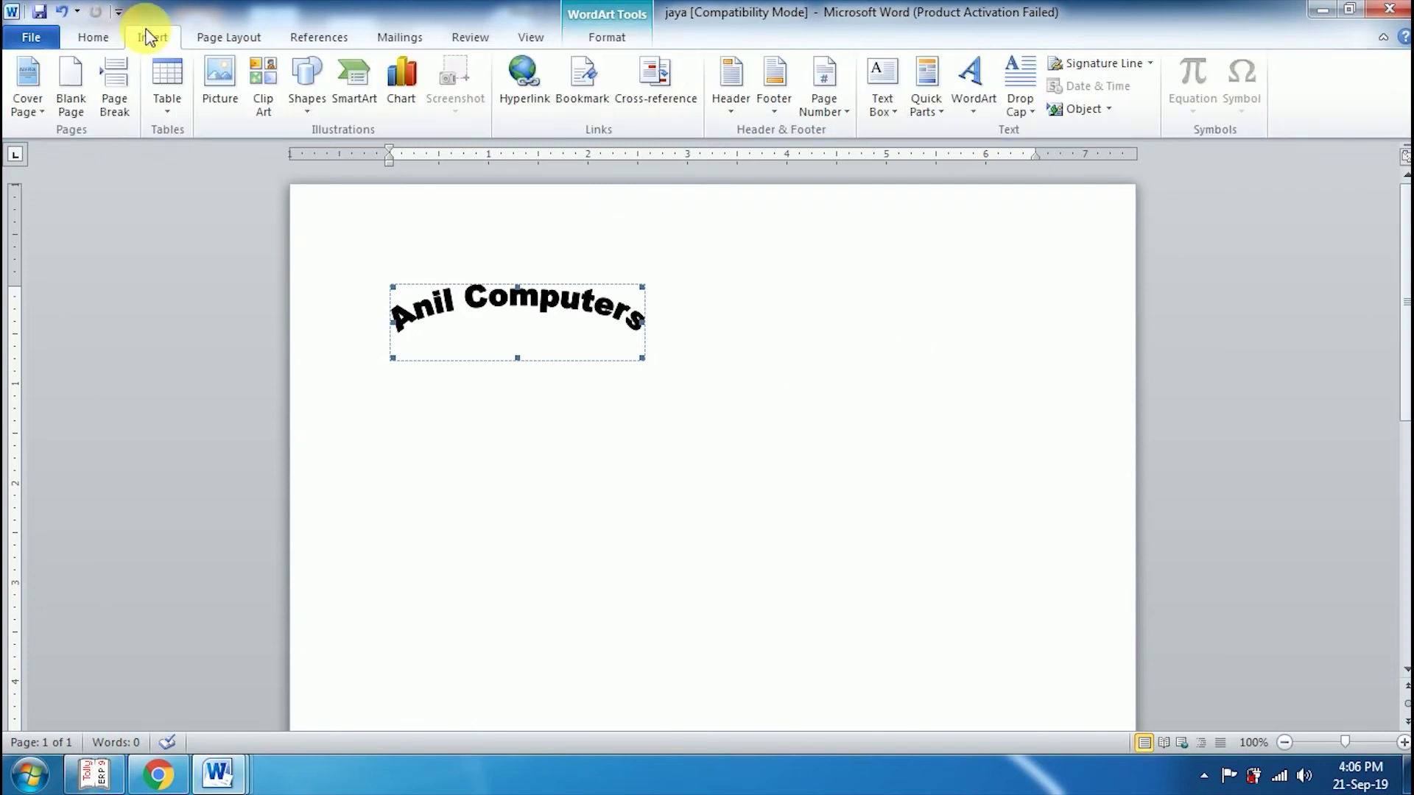
left_click(314, 116)
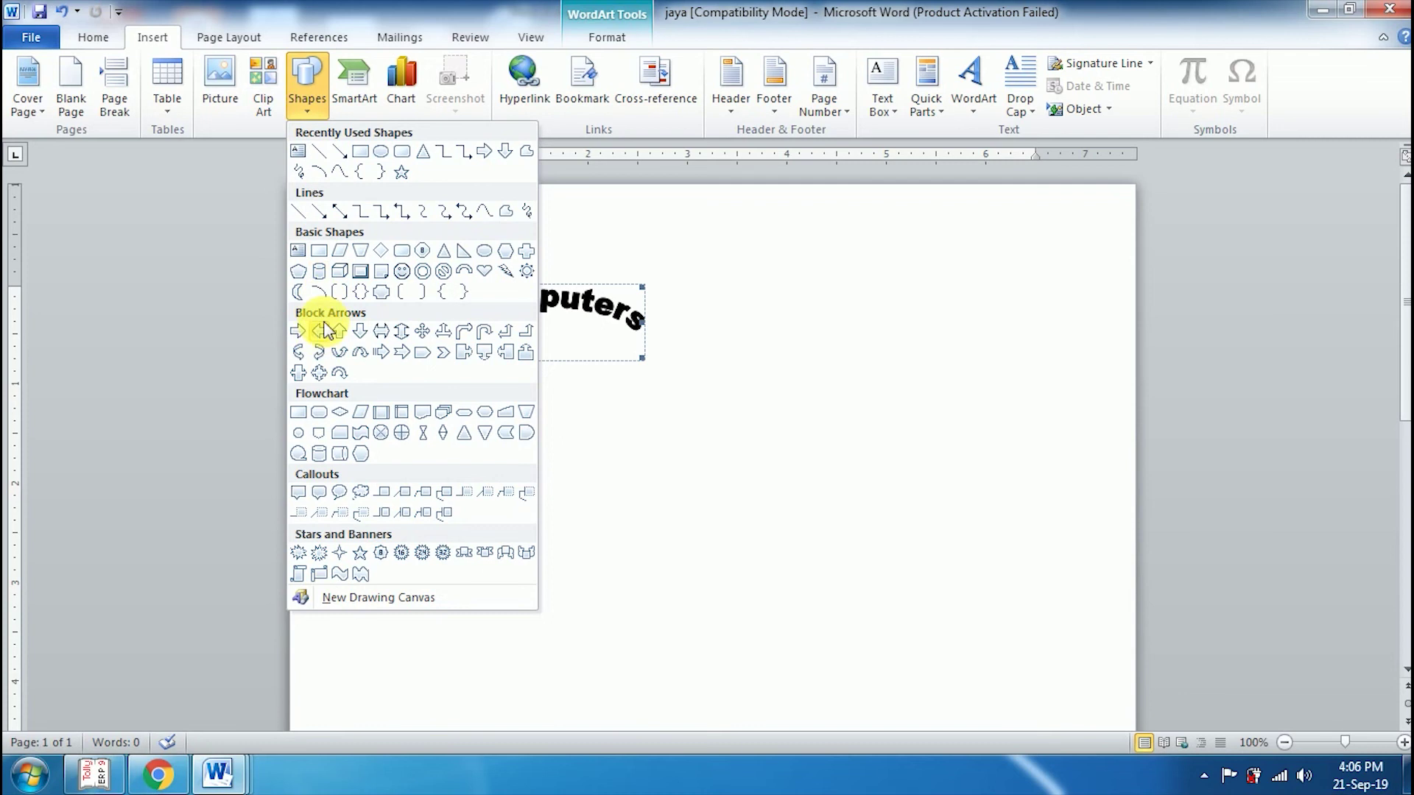
left_click(380, 153)
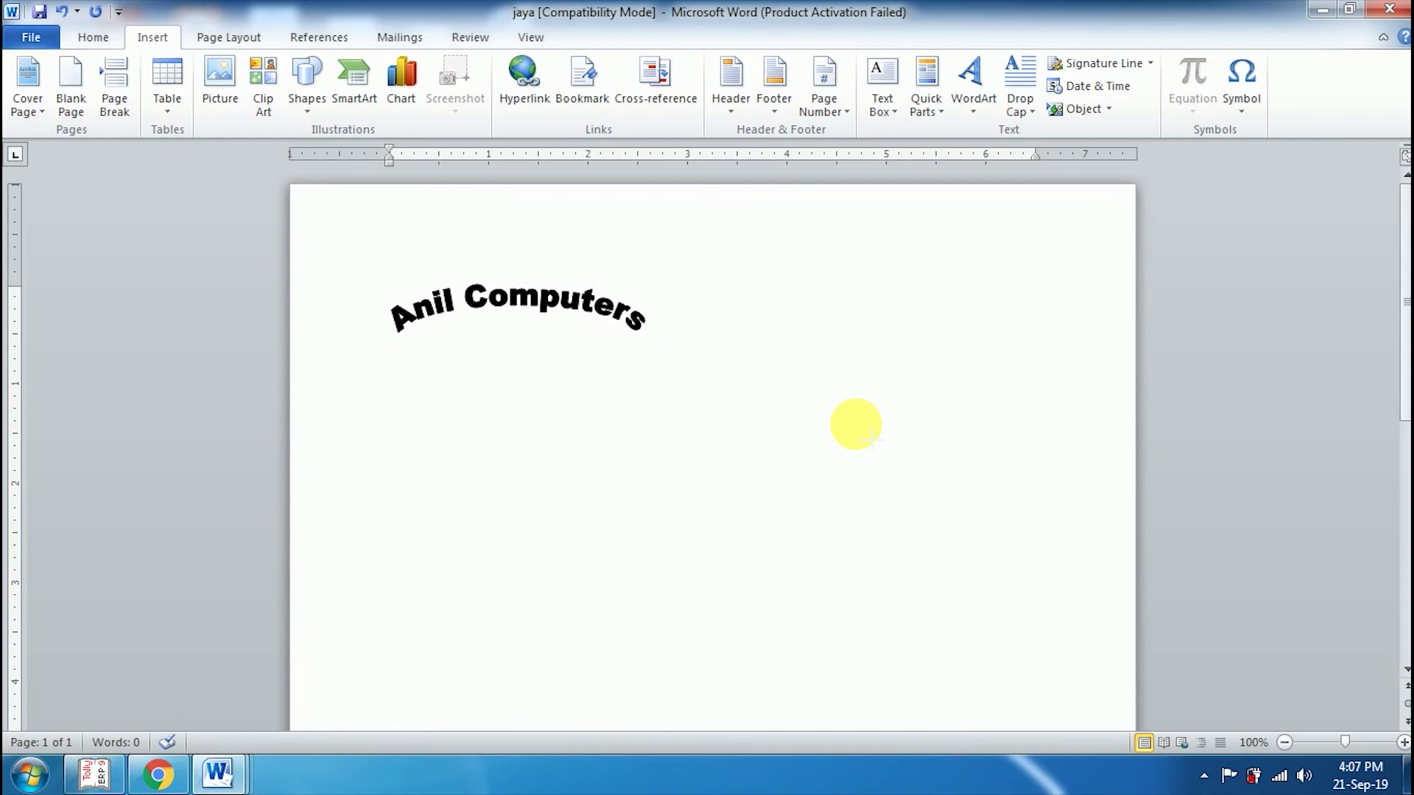
left_click_drag(870, 439, 1031, 591)
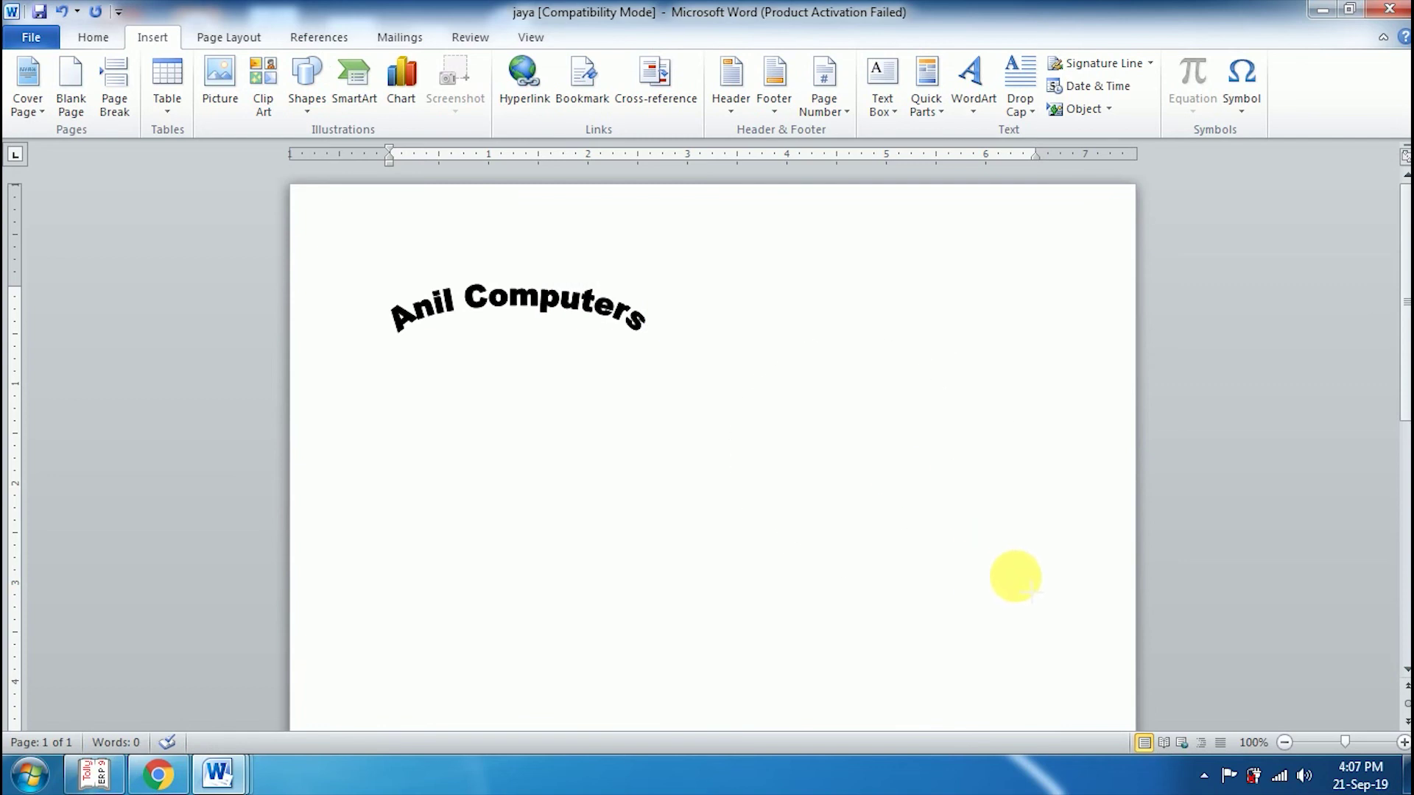
left_click_drag(1015, 576, 1016, 578)
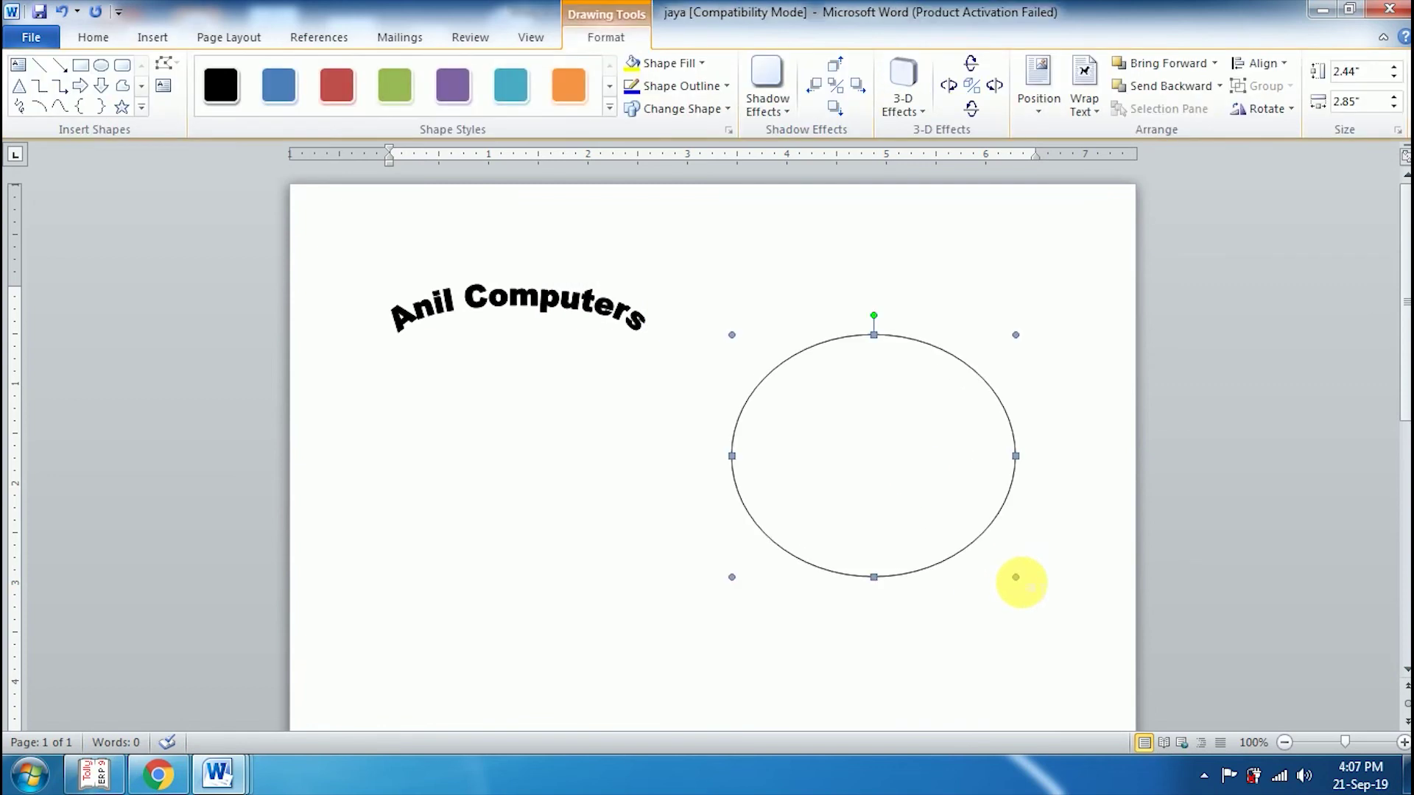
left_click(522, 92)
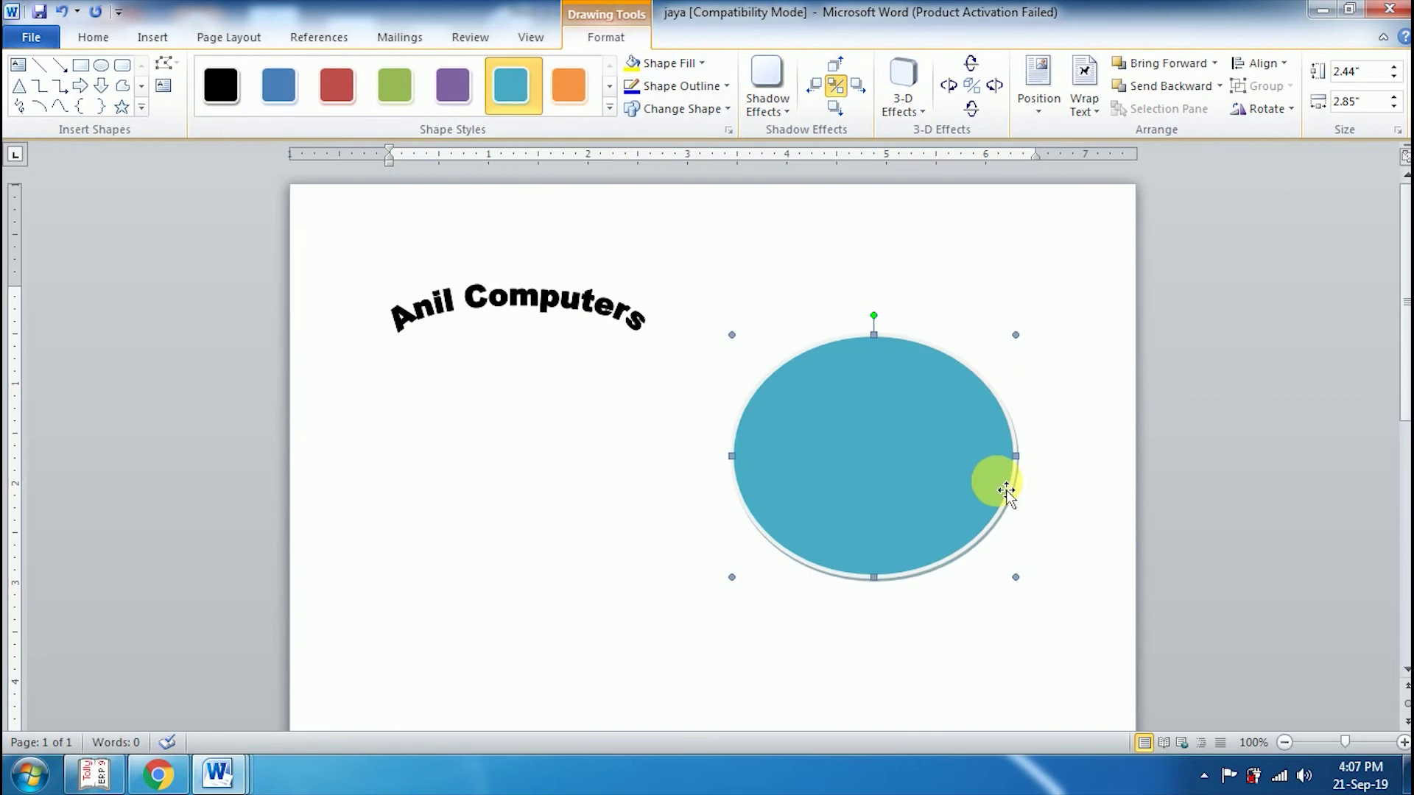
key("ctrl+d")
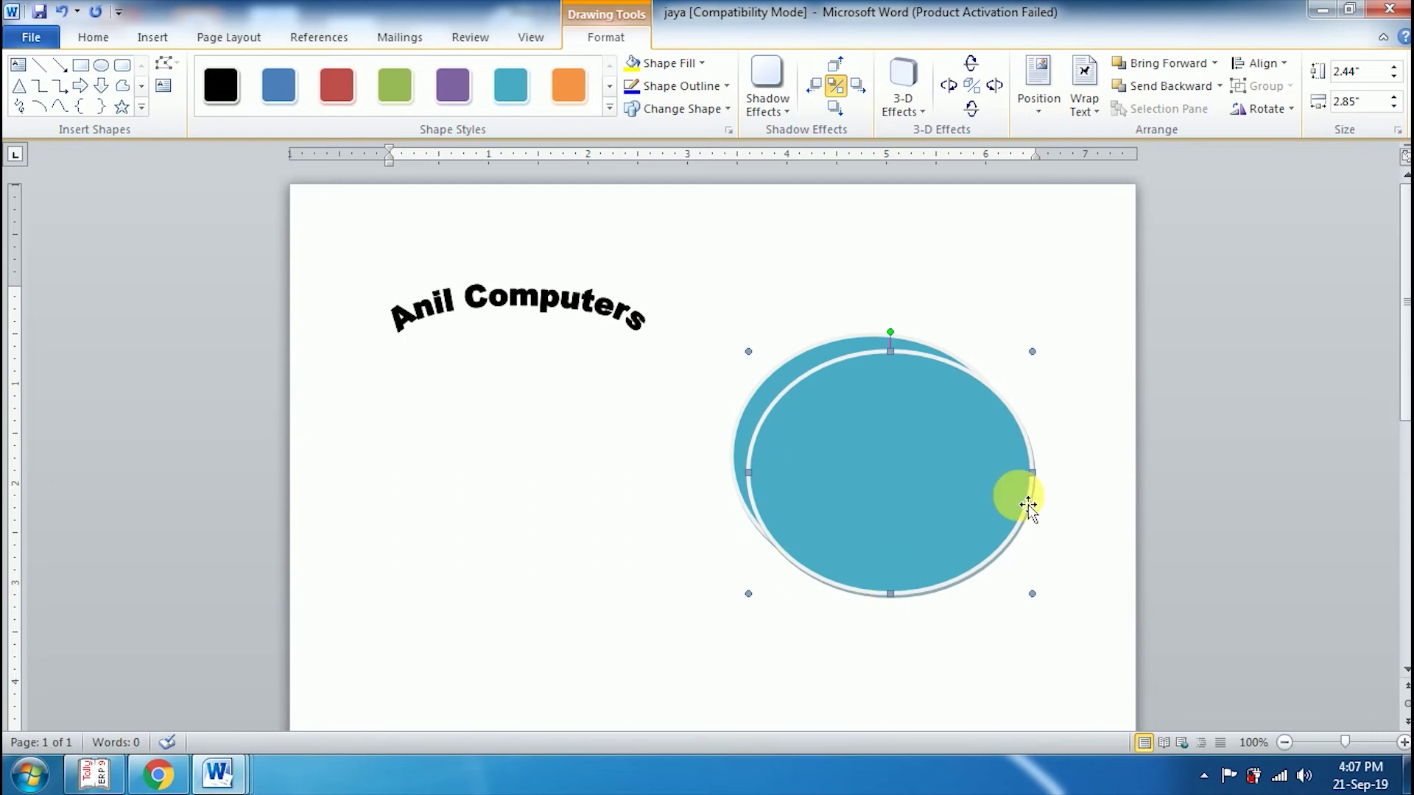
- Size the duplicate oval to 2" high by 2.17" wide inside the larger oval
left_click(1397, 130)
left_click(611, 224)
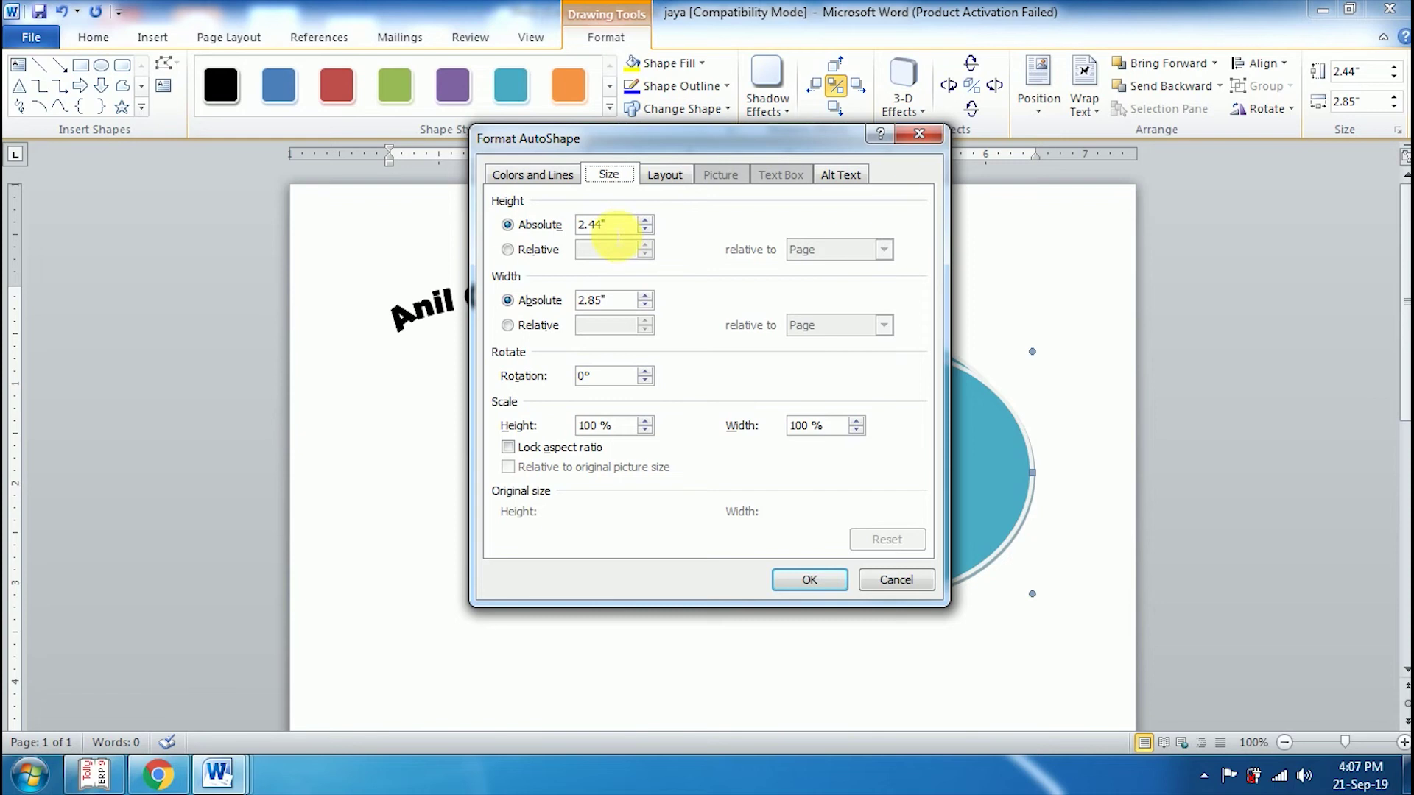
key("BackSpace")
key("BackSpace")
key("BackSpace")
key("BackSpace")
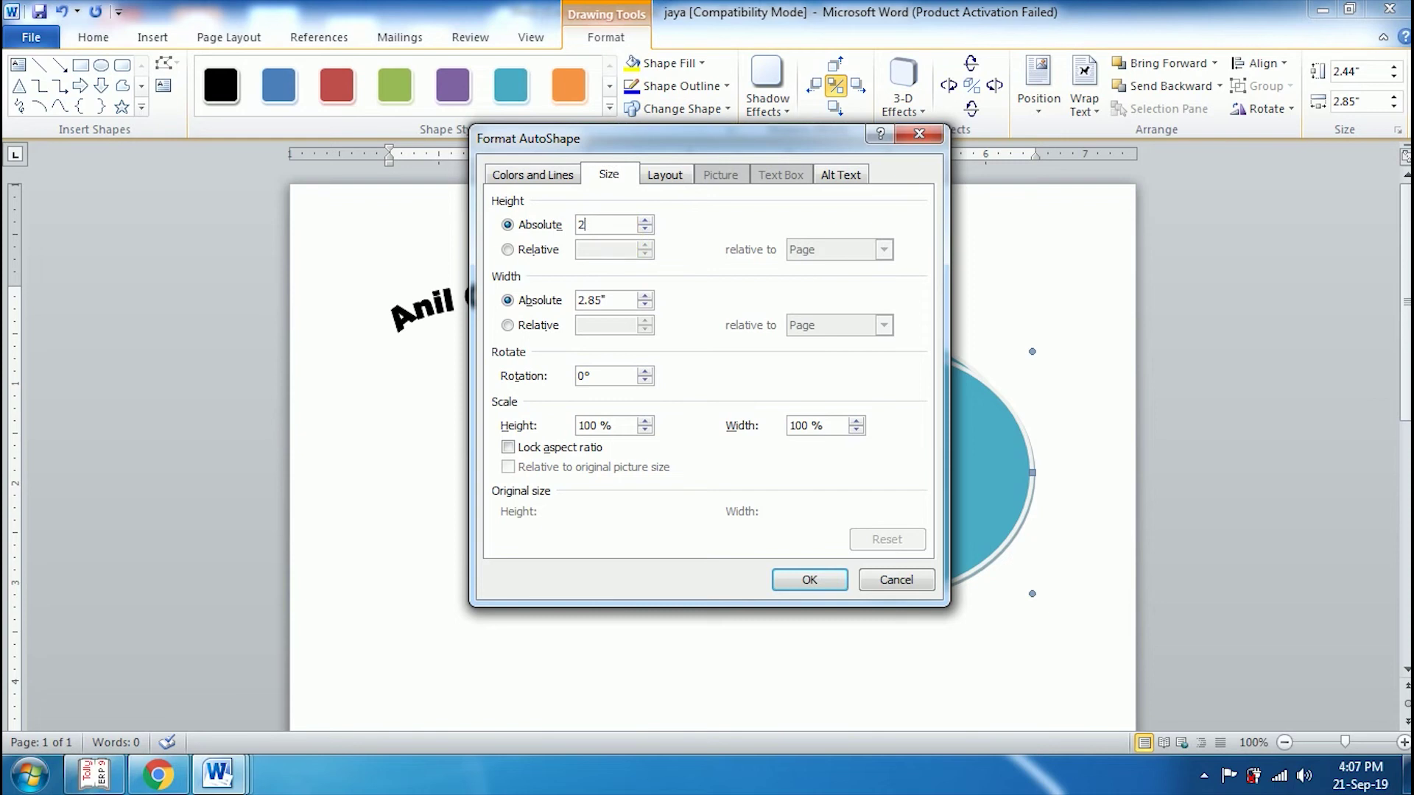
left_click(614, 228)
type("\"")
key("Tab")
left_click(603, 302)
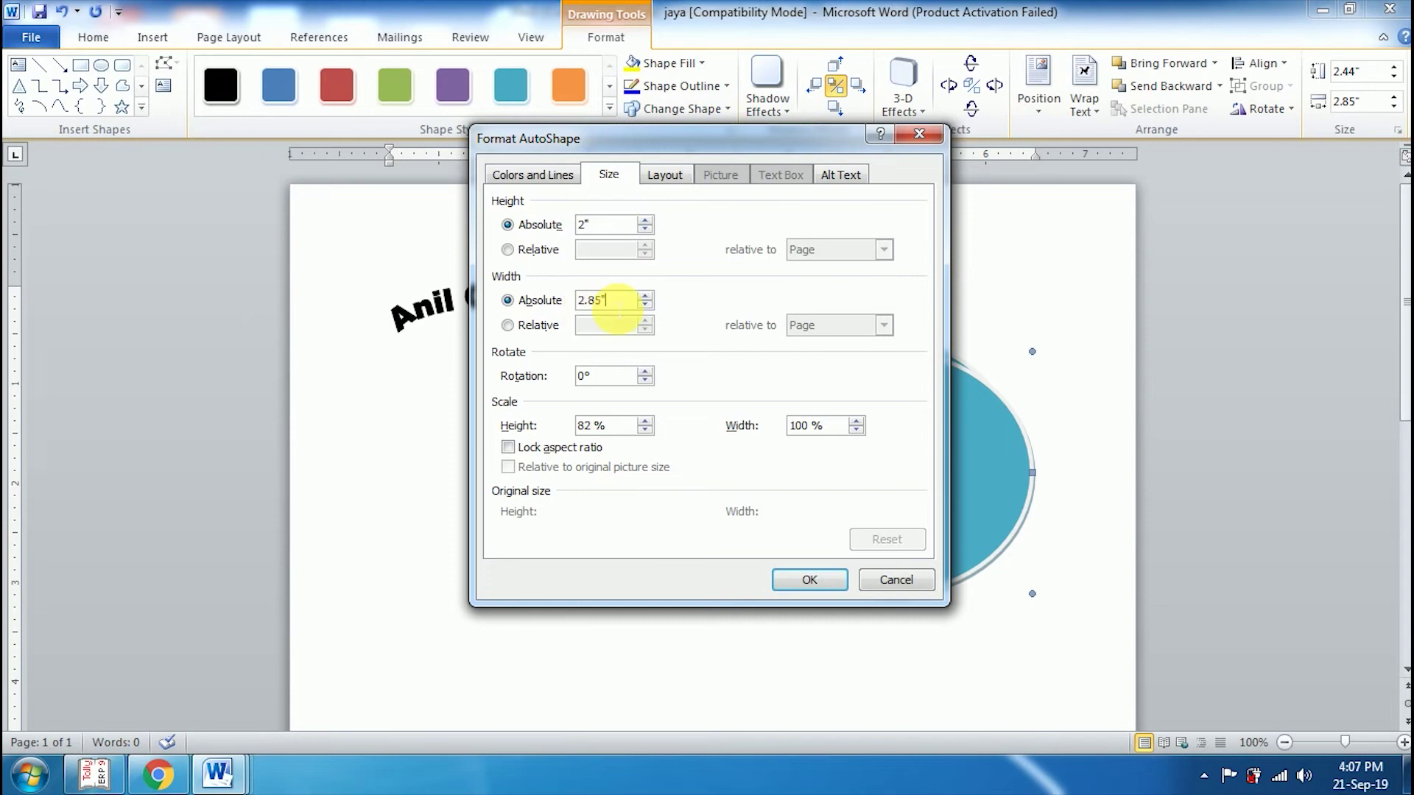
key("BackSpace")
key("BackSpace")
key("BackSpace")
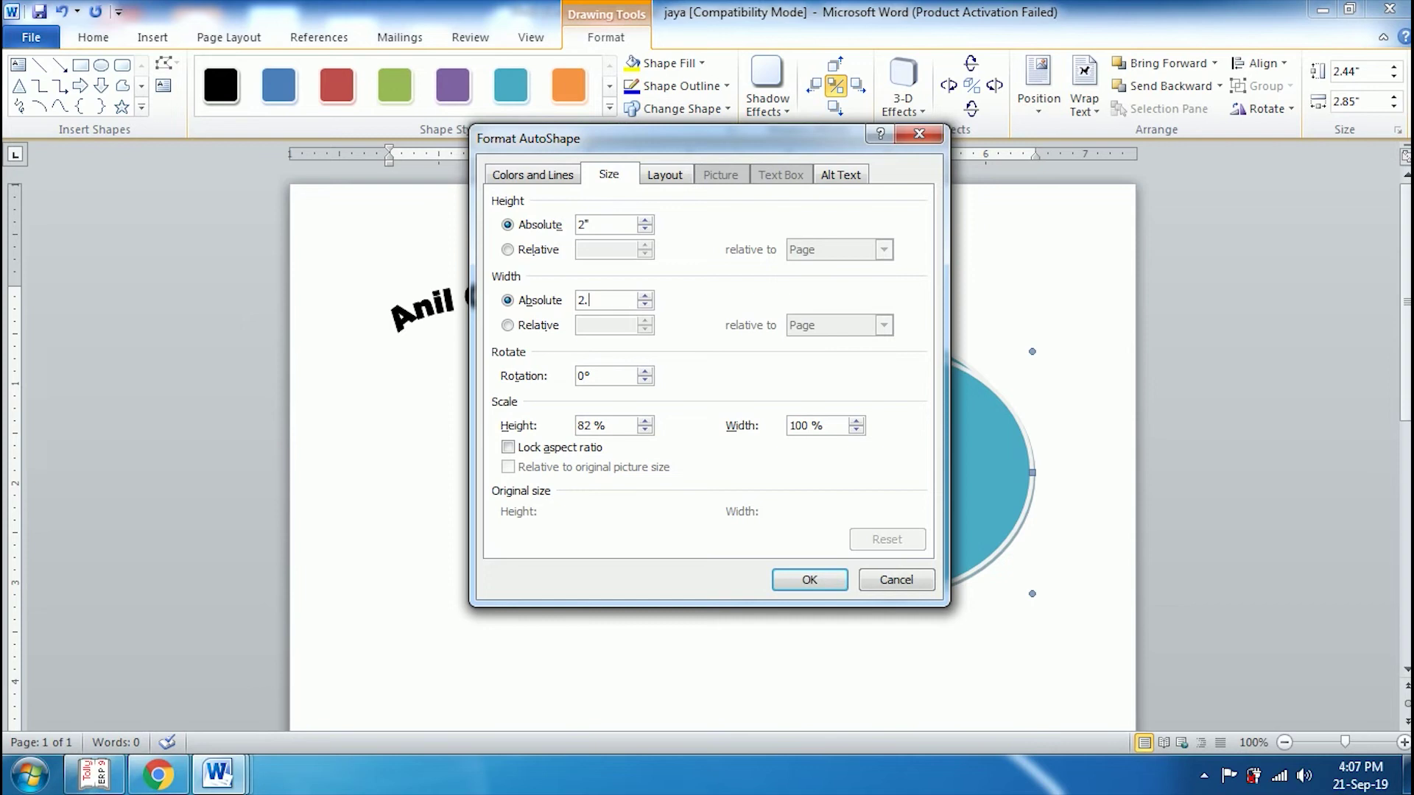
type("17")
key("Return")
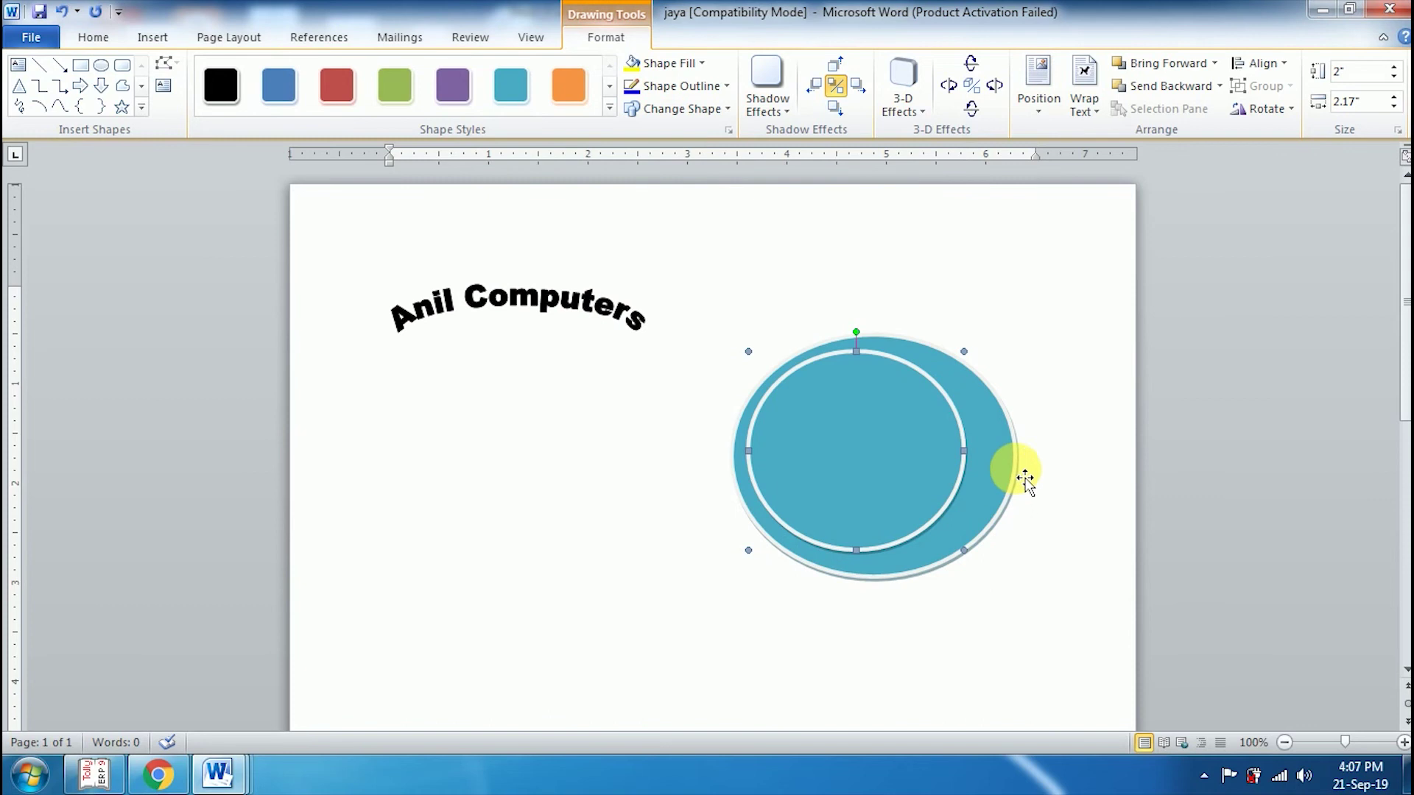
left_click(1024, 478)
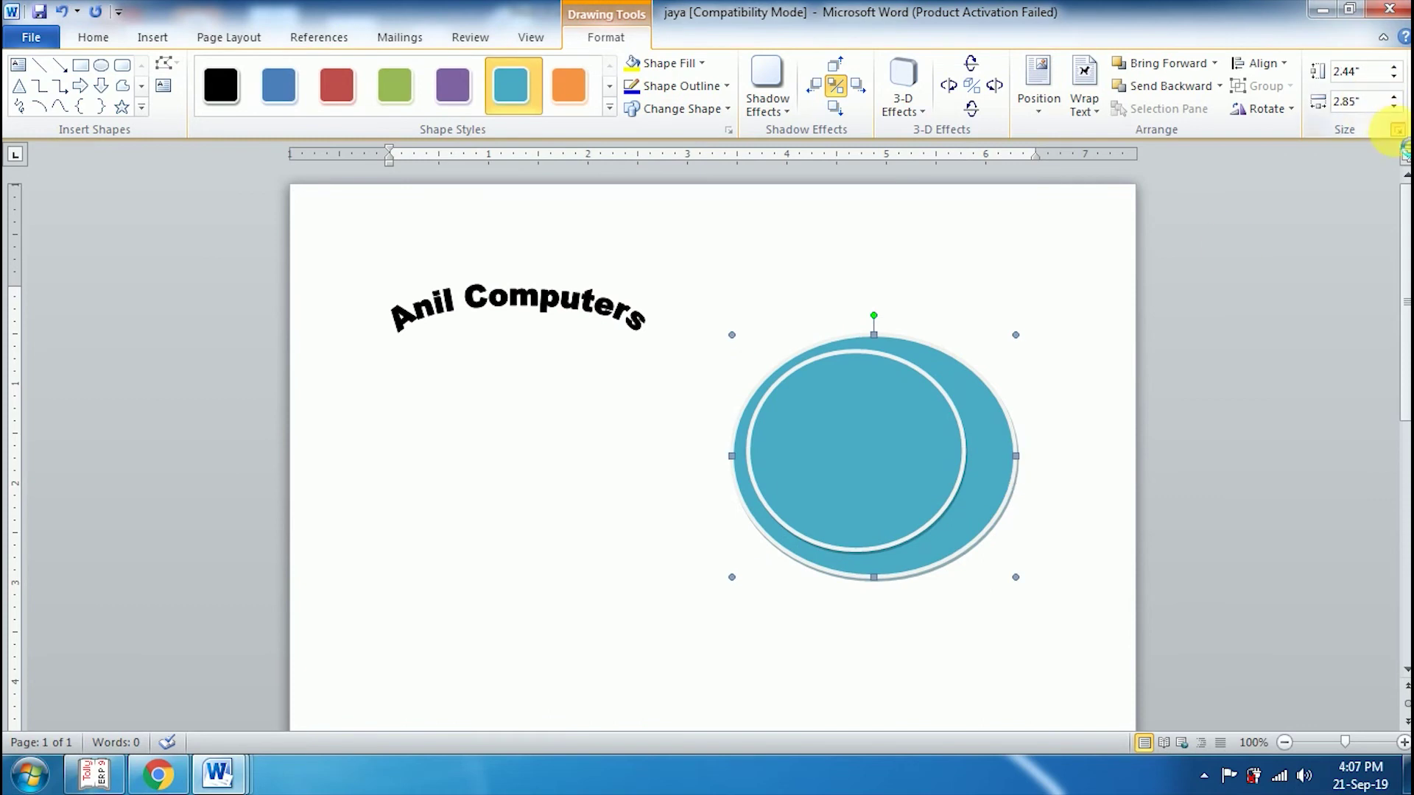
- Set the outer circle's size to 2.65" by 2.87"
left_click(1397, 130)
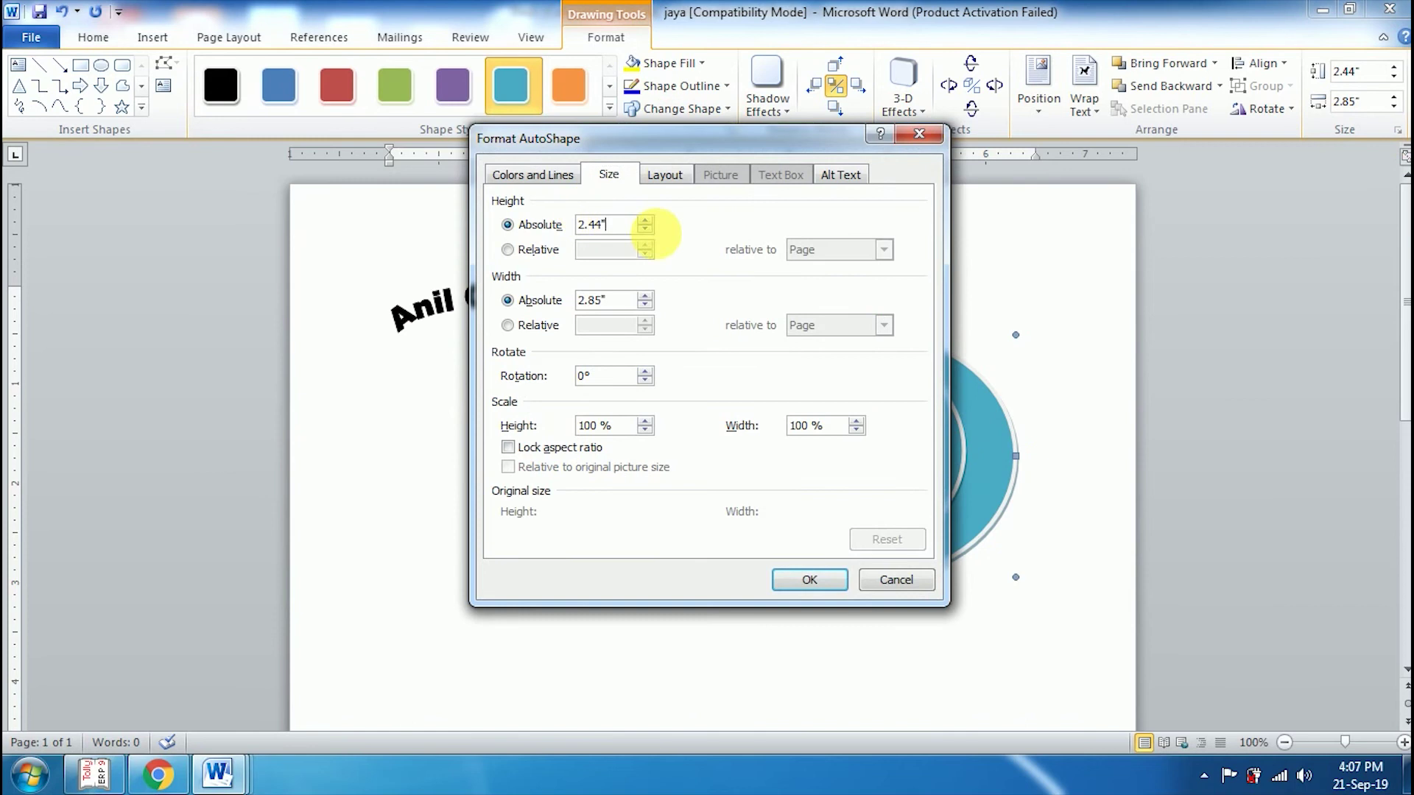
left_click(611, 224)
key("BackSpace")
type("65")
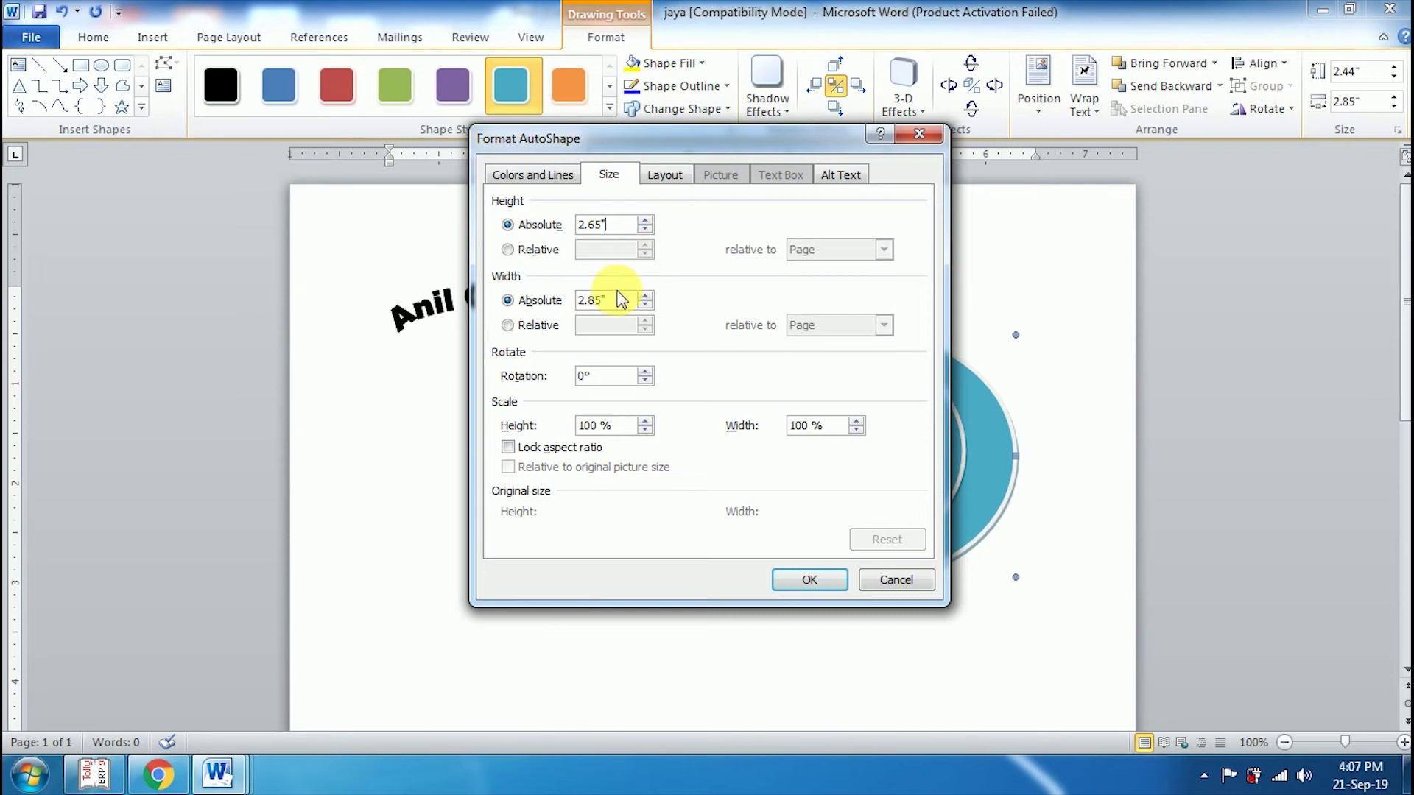
left_click(618, 300)
key("BackSpace")
key("BackSpace")
type("7")
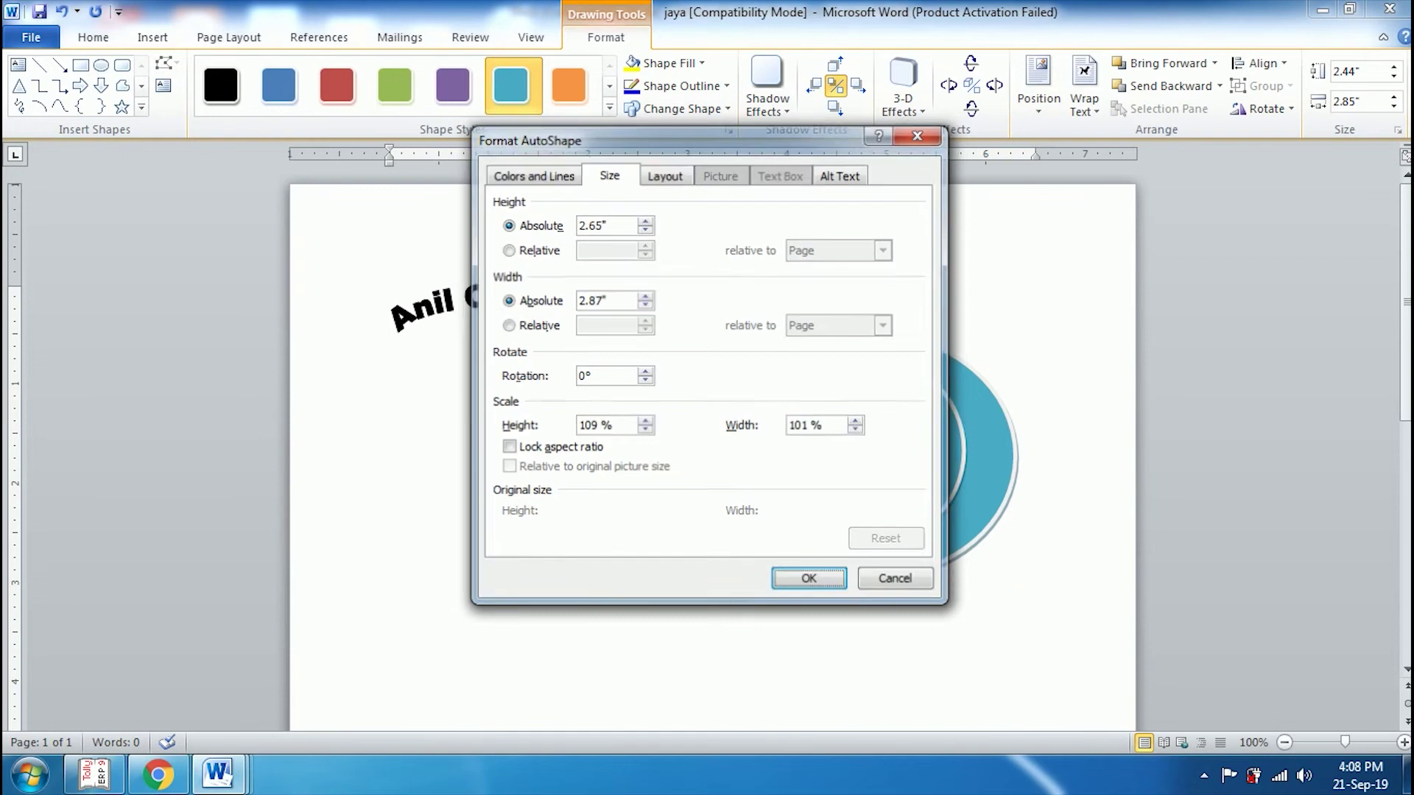
key("Return")
- Enlarge both circles together toward the upper left and shift them slightly left
mouse_move(842, 426)
left_mouse_down()
mouse_move(884, 467)
mouse_move(828, 427)
left_mouse_up()
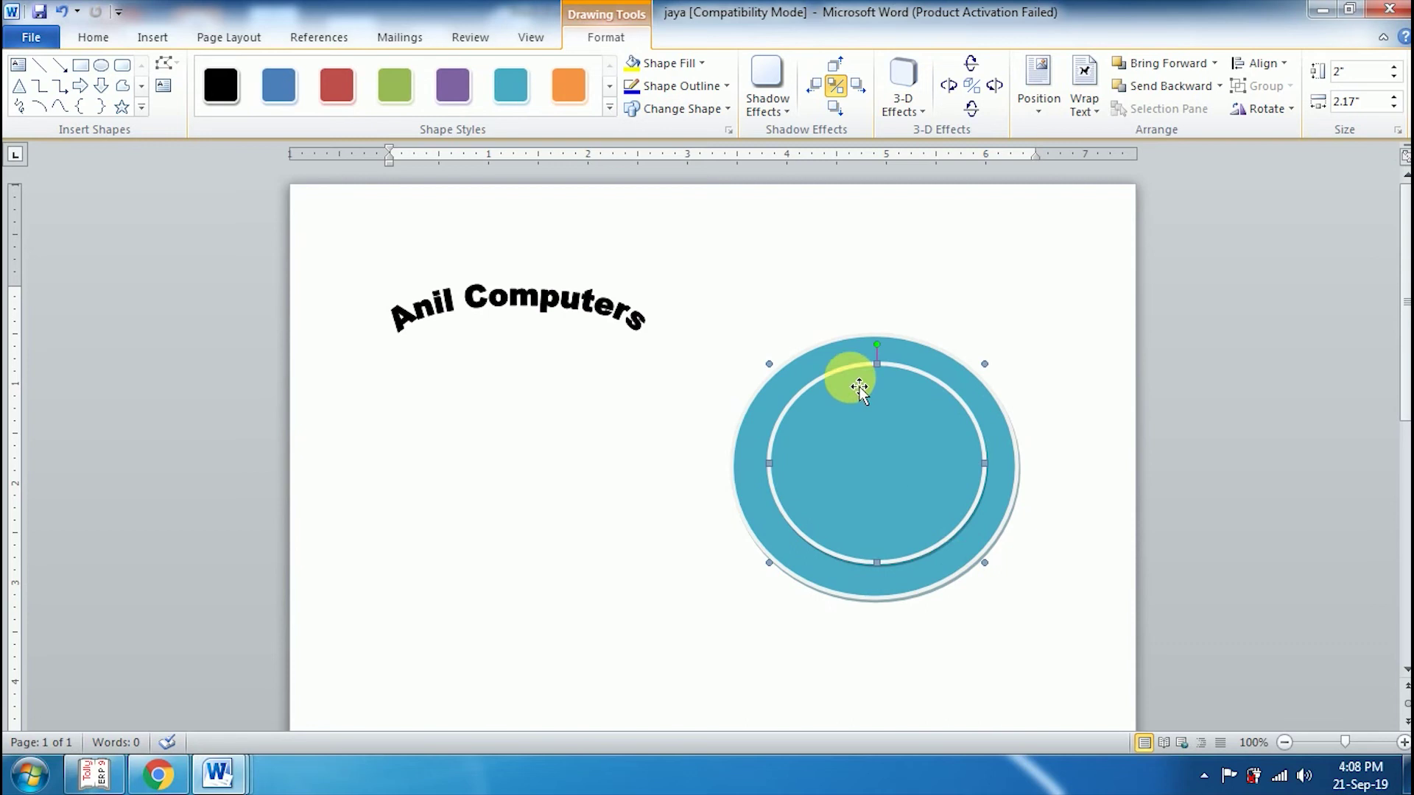
left_click(841, 352, "shift")
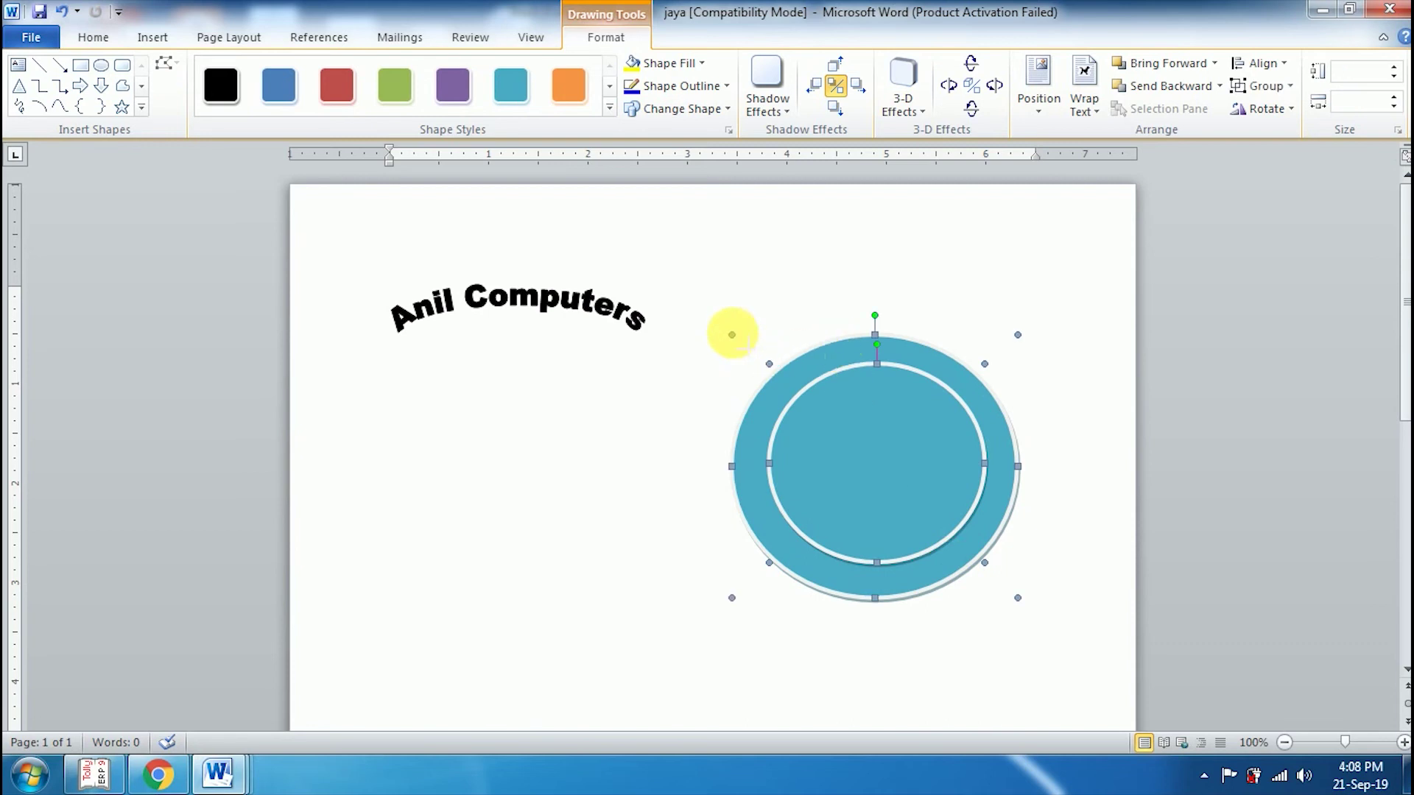
left_click_drag(732, 336, 703, 292)
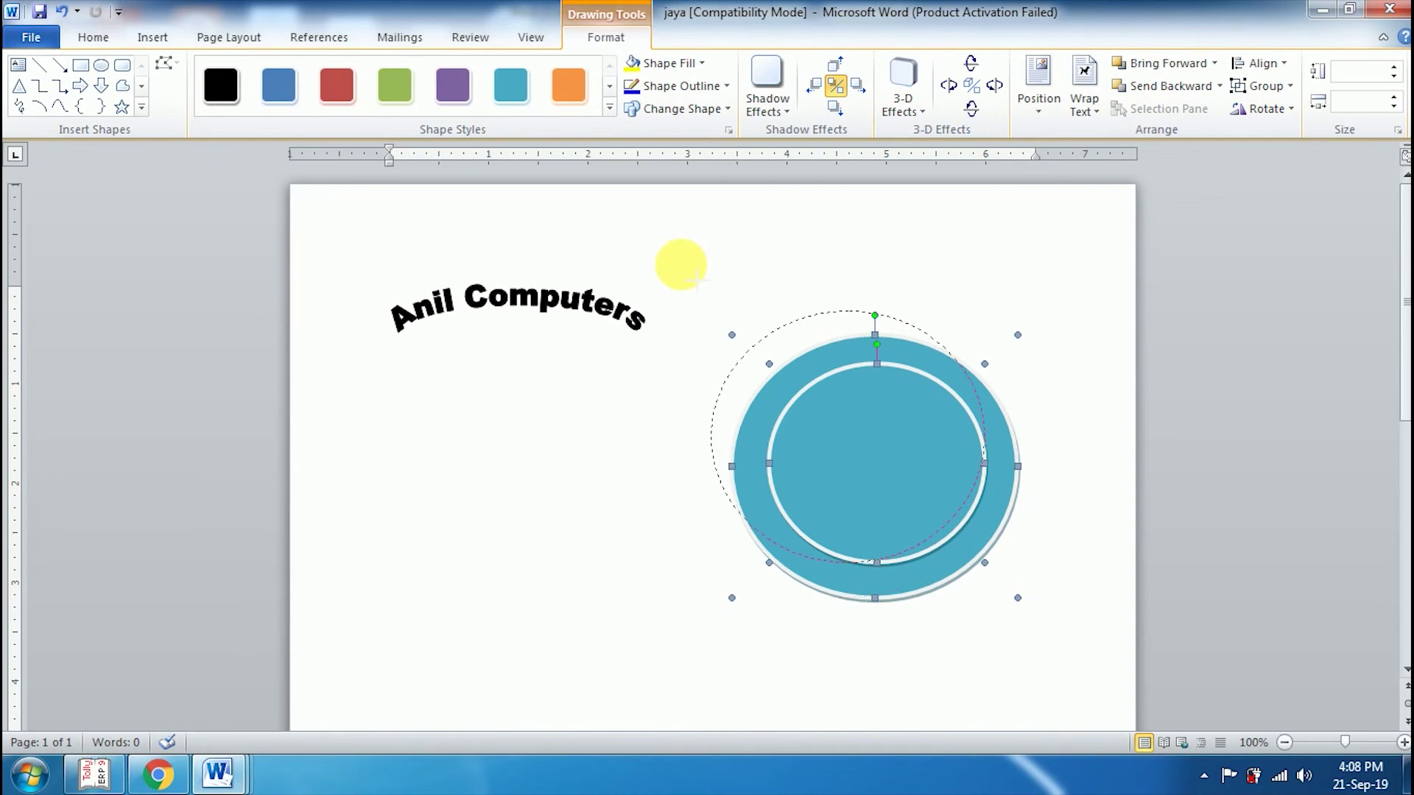
left_click_drag(703, 291, 652, 262)
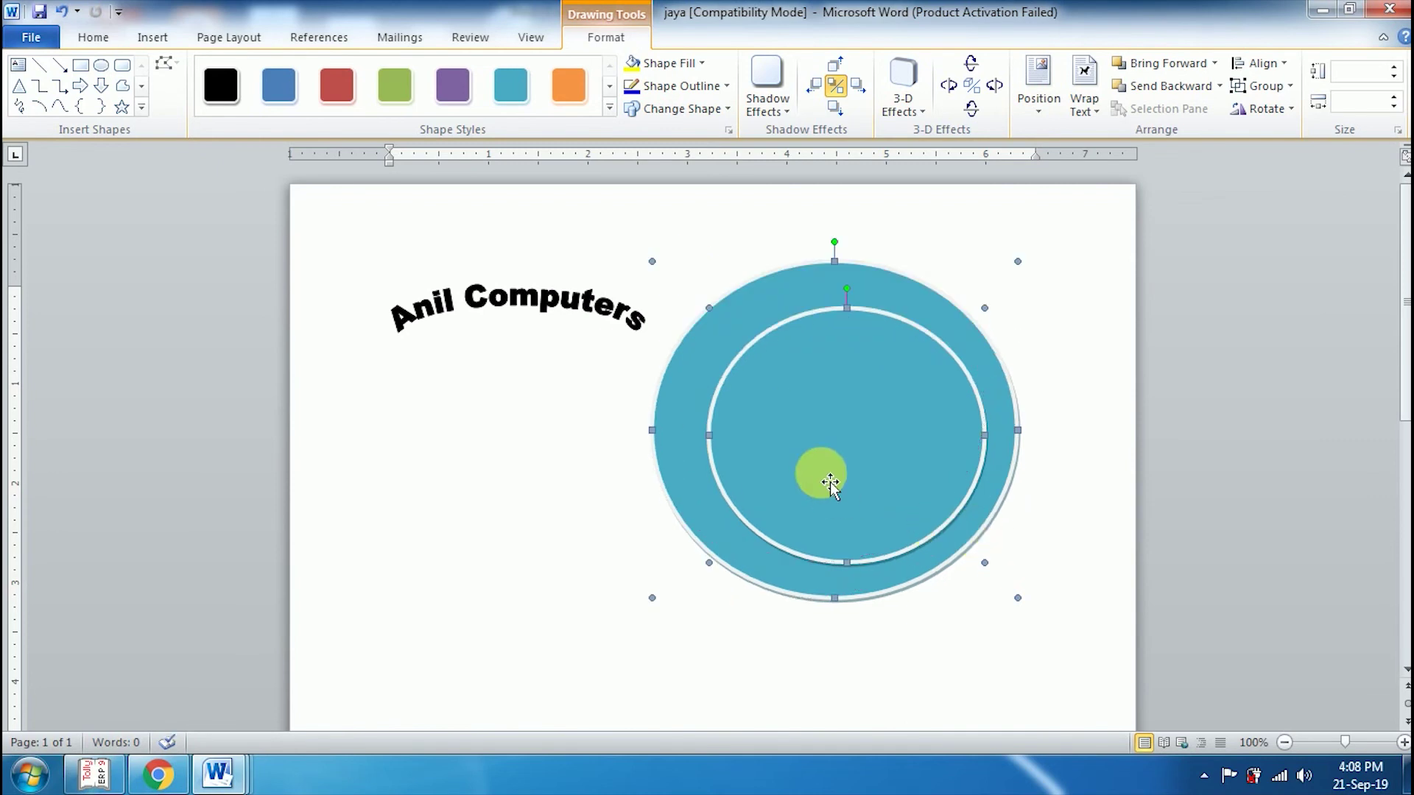
left_click_drag(830, 480, 822, 480)
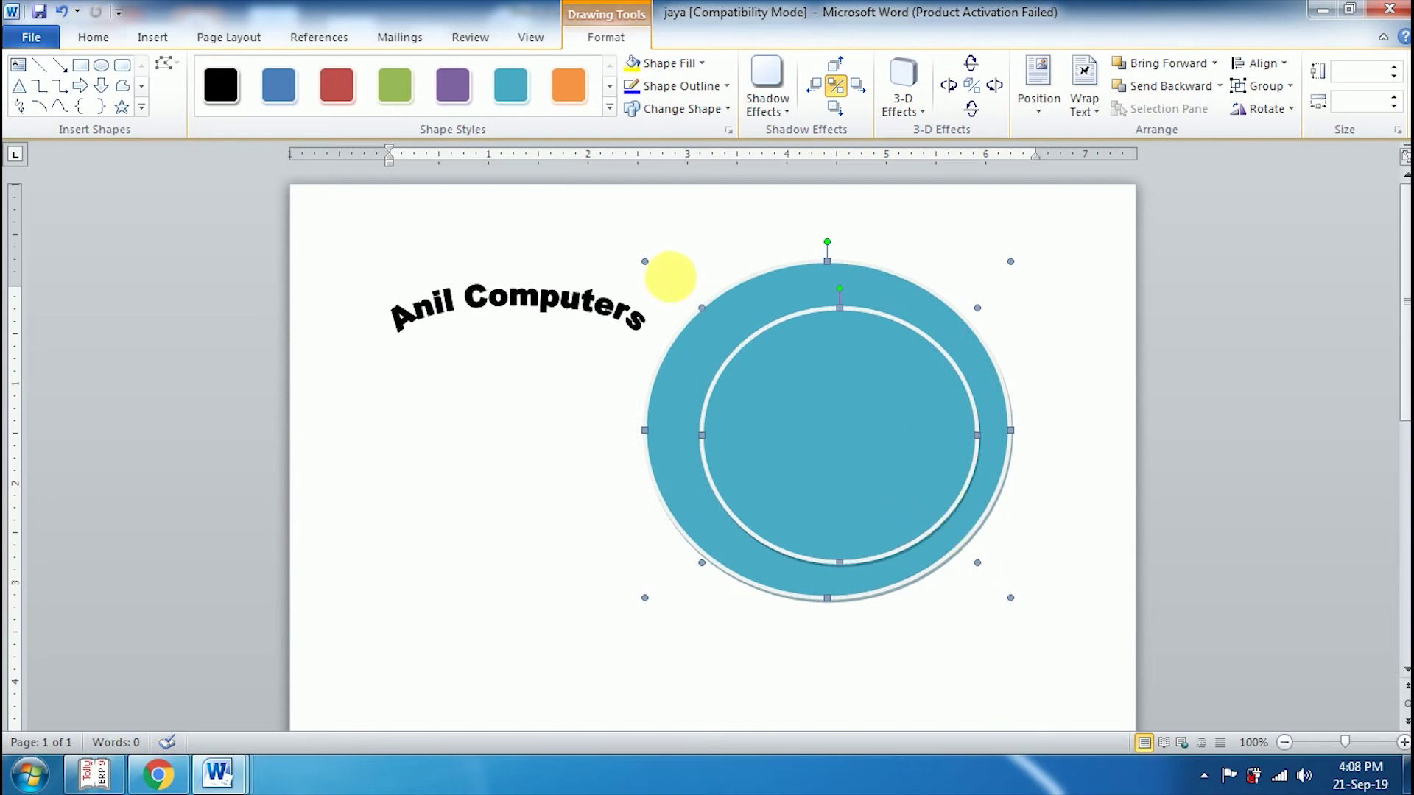
left_click_drag(644, 260, 633, 251)
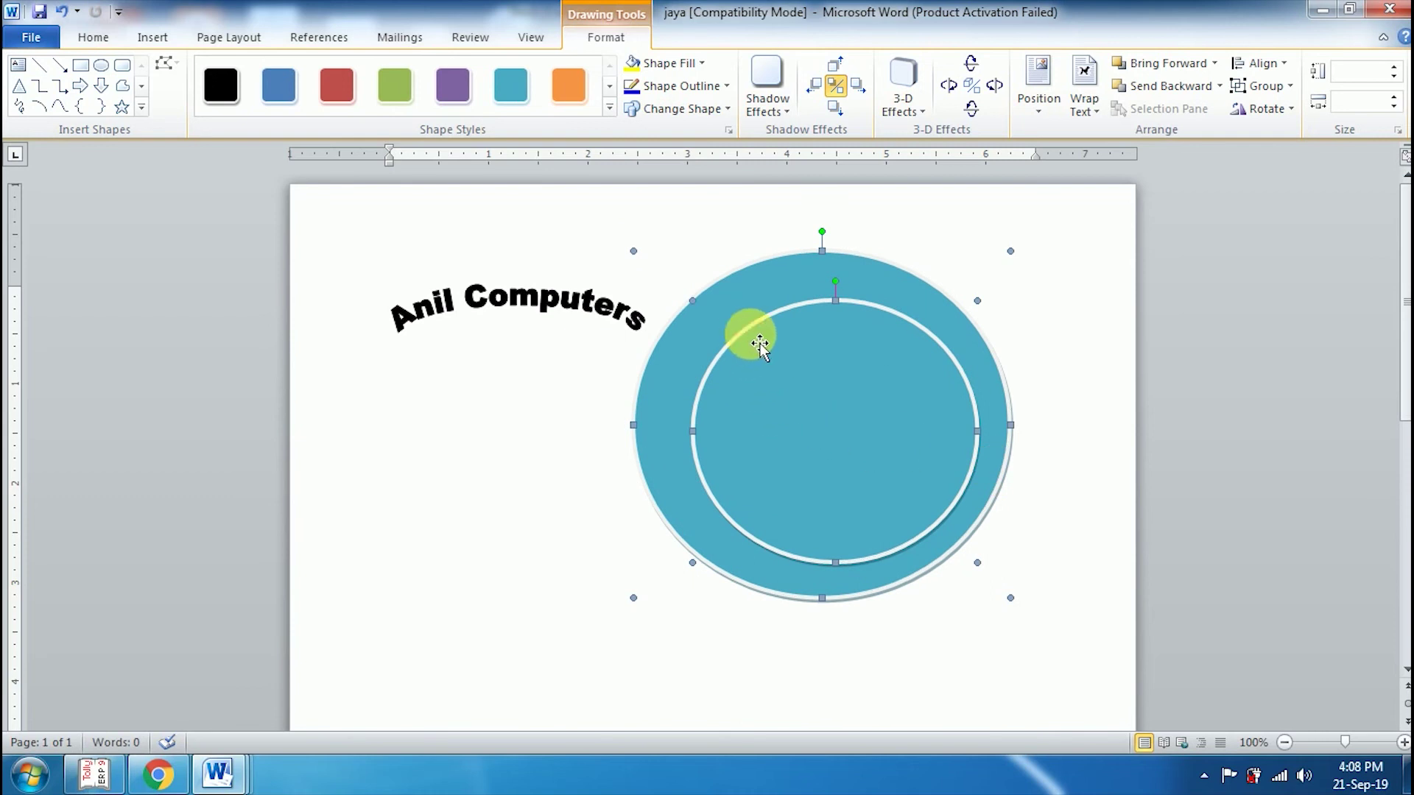
left_click(1063, 470)
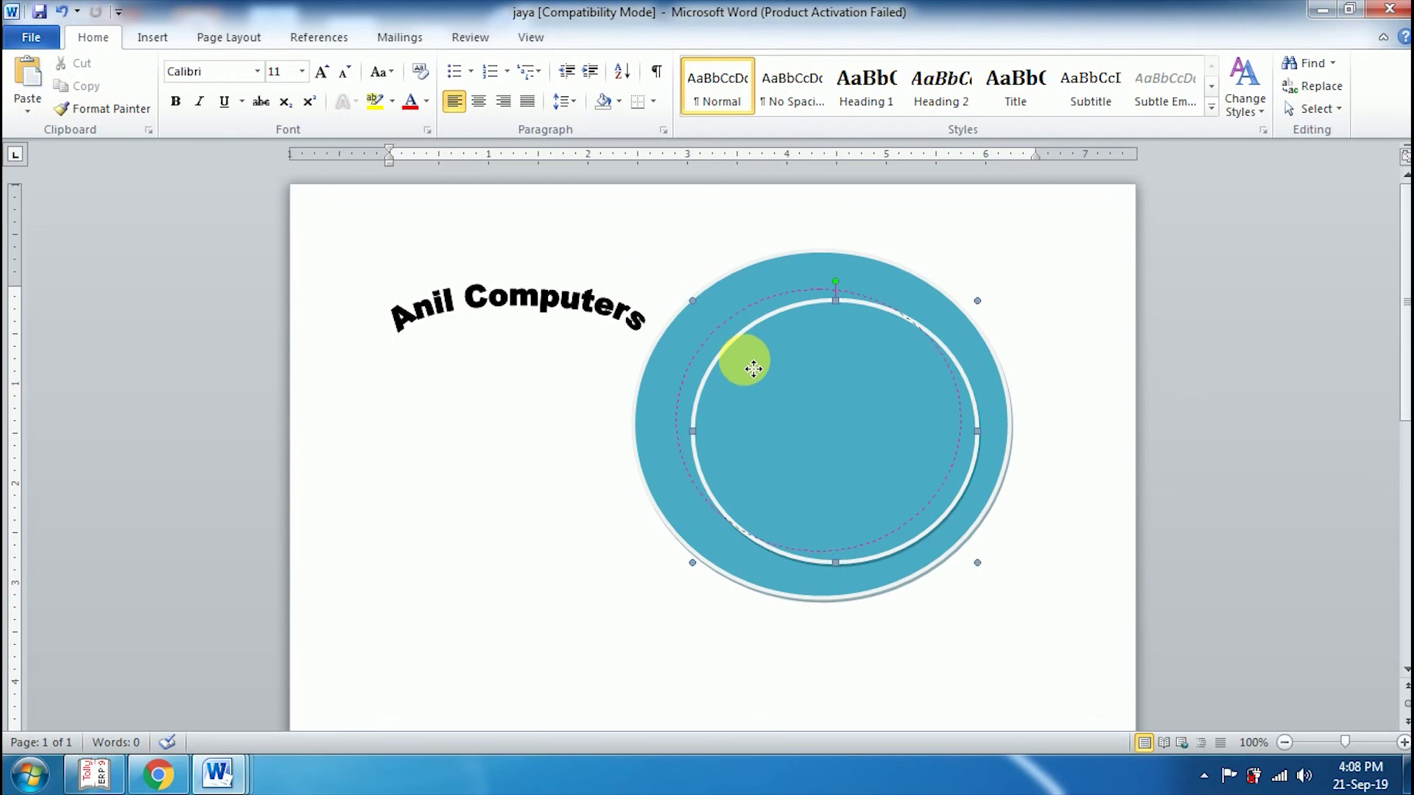
- Shrink the inner circle to 2.35" by 2.55" and centre it inside the outer circle
left_click_drag(747, 364, 734, 356)
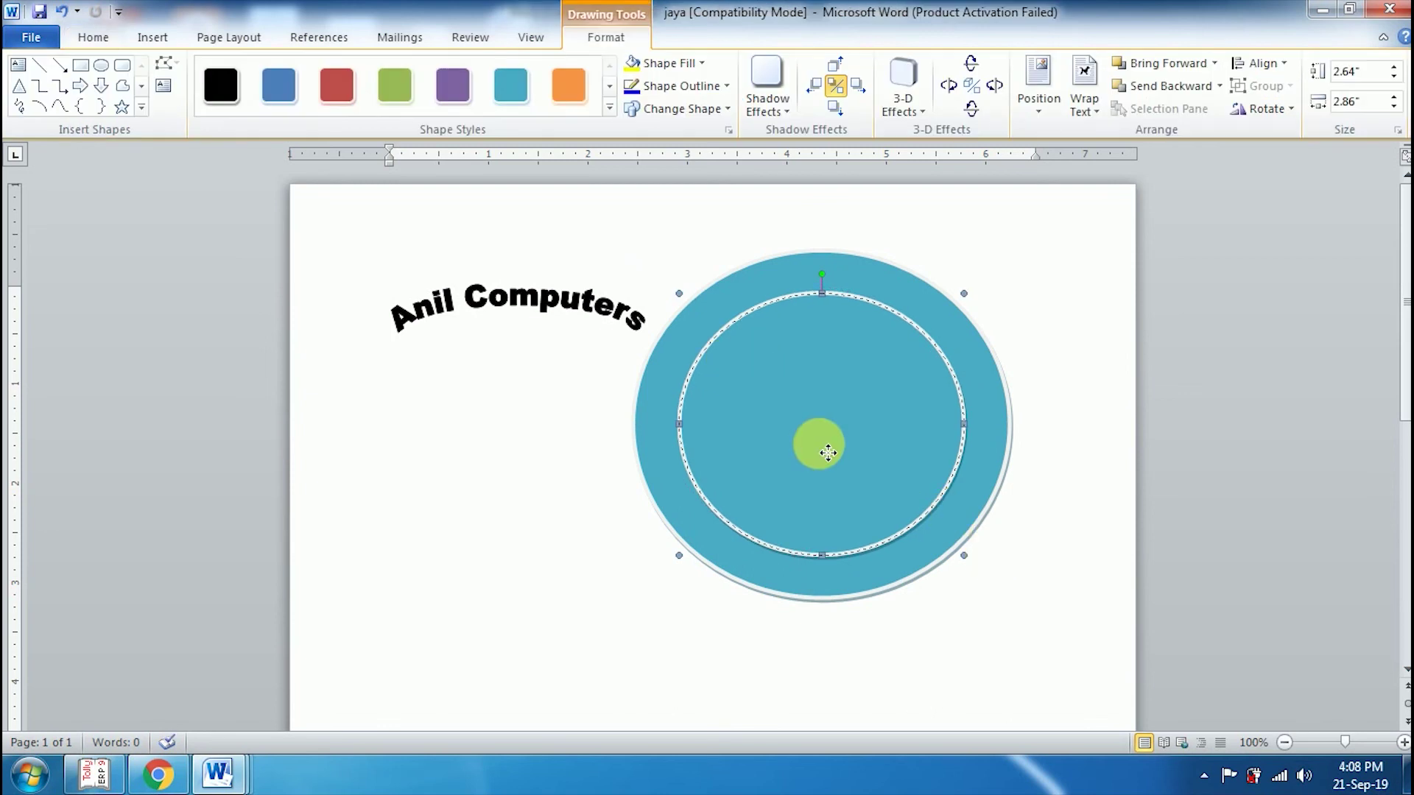
left_click(807, 377)
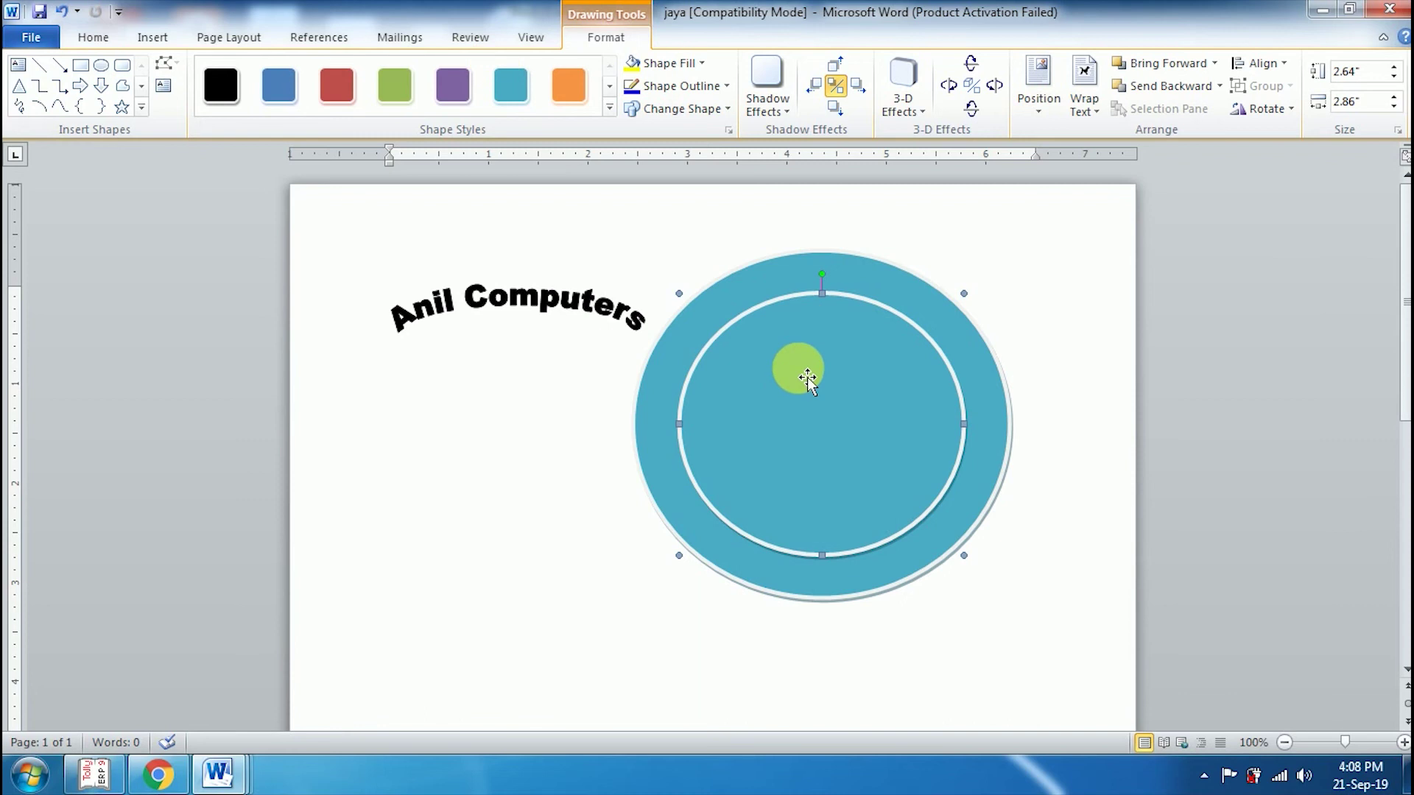
key("ctrl+z")
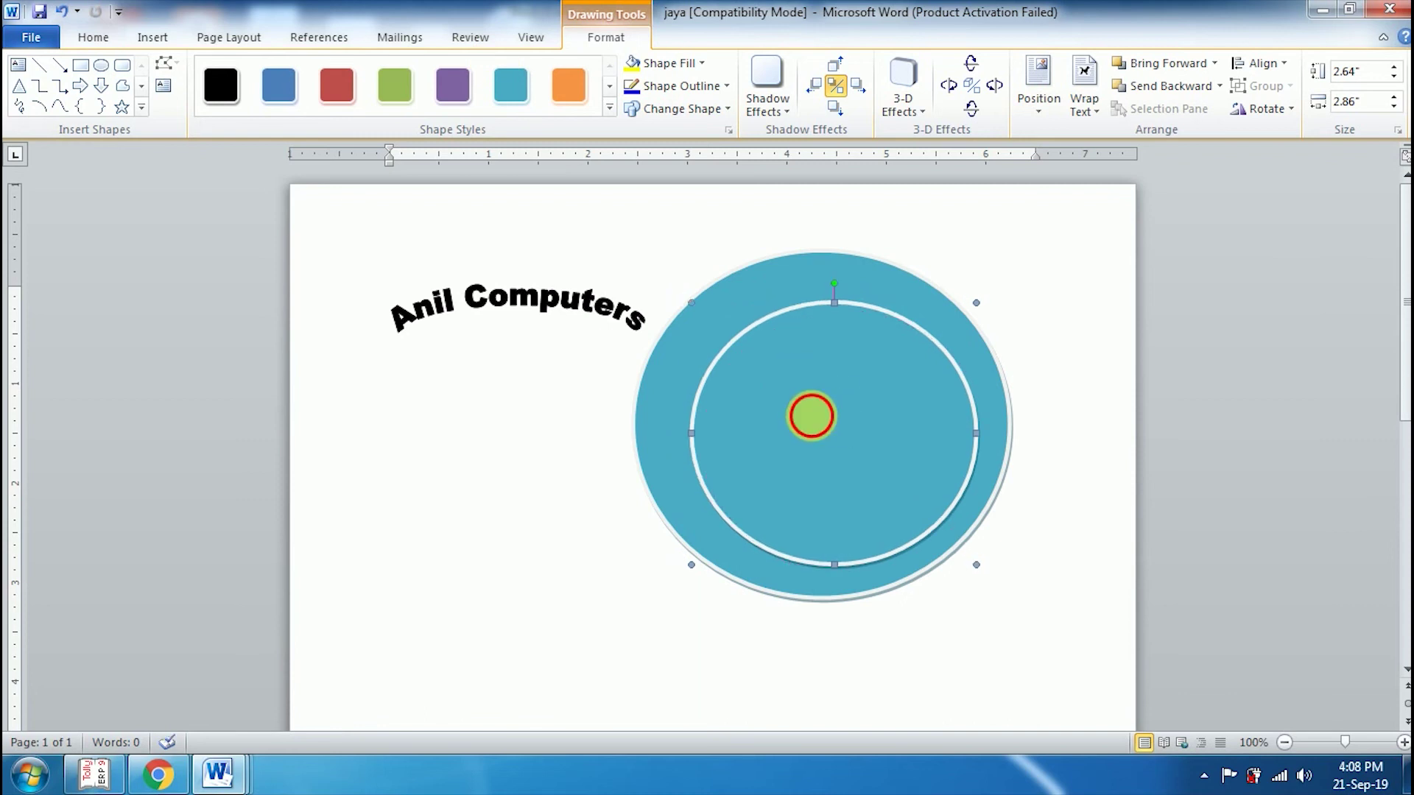
key("ctrl+y")
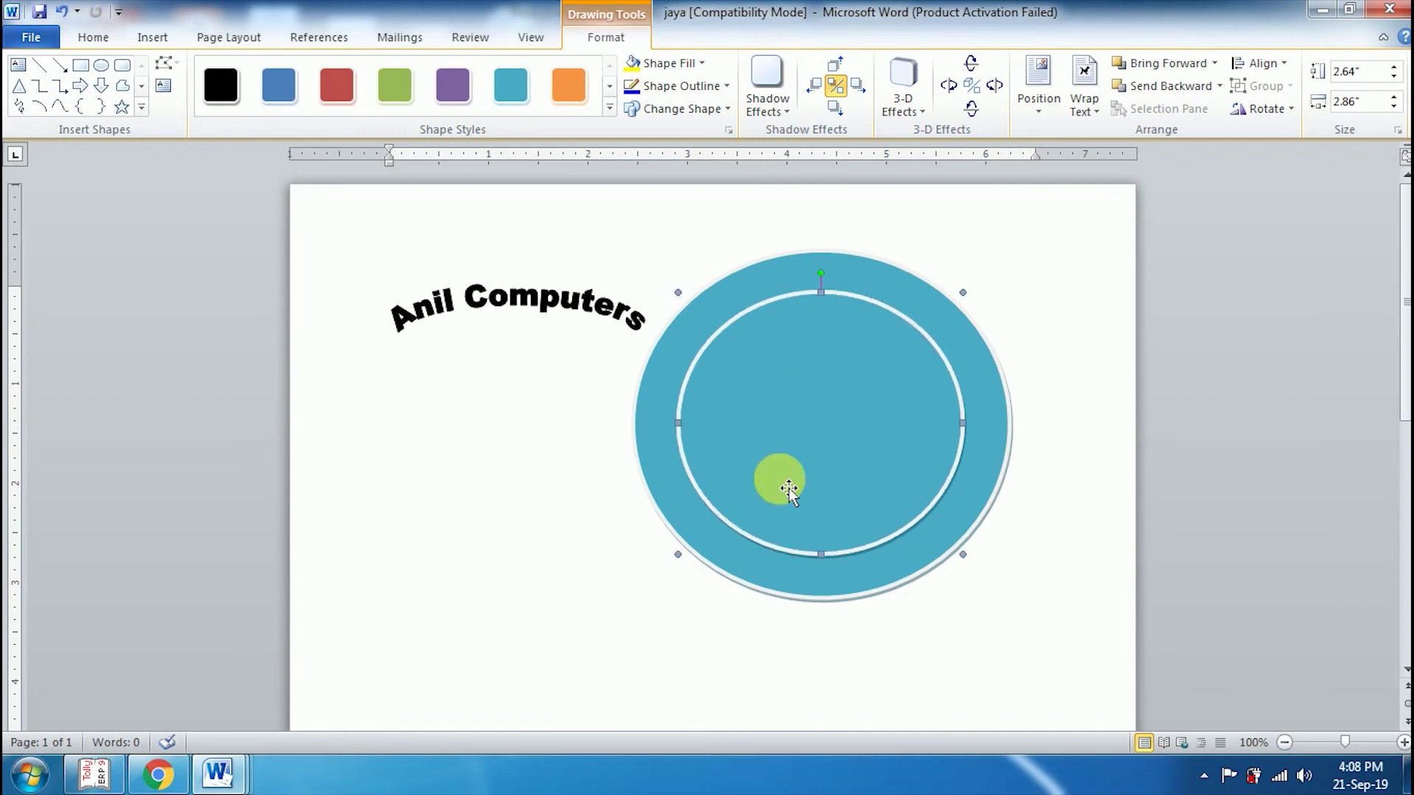
left_click_drag(788, 489, 850, 482)
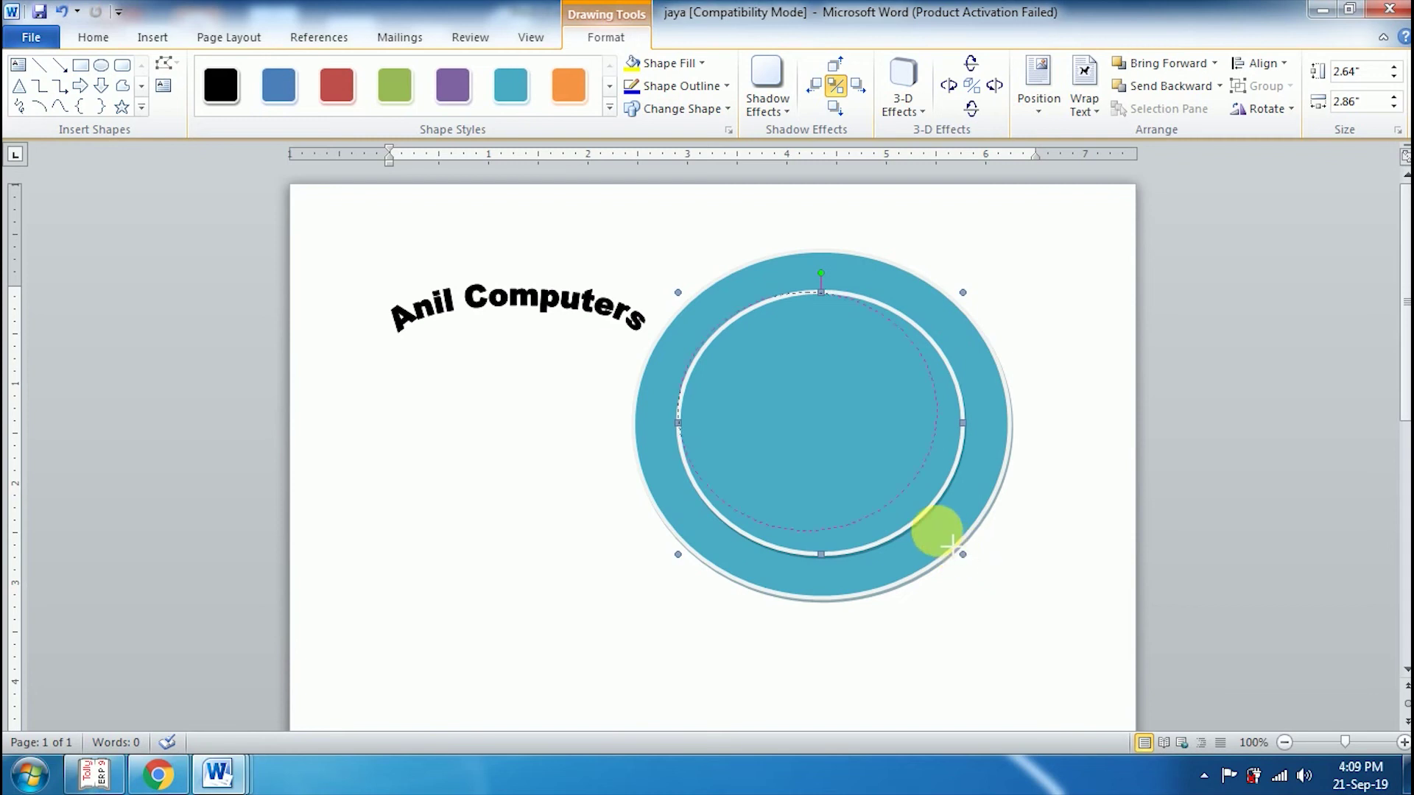
left_click_drag(946, 543, 915, 514)
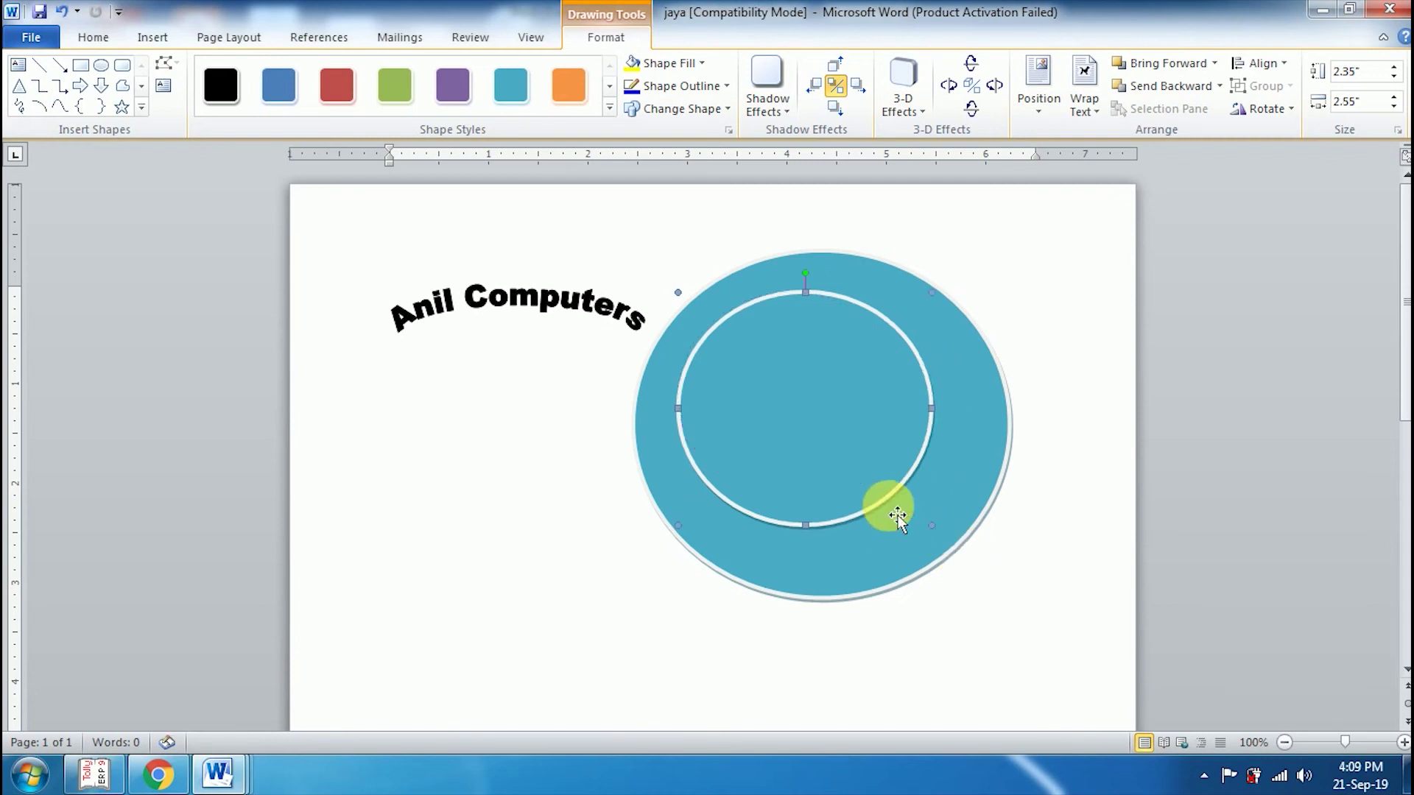
left_click_drag(844, 472, 873, 488)
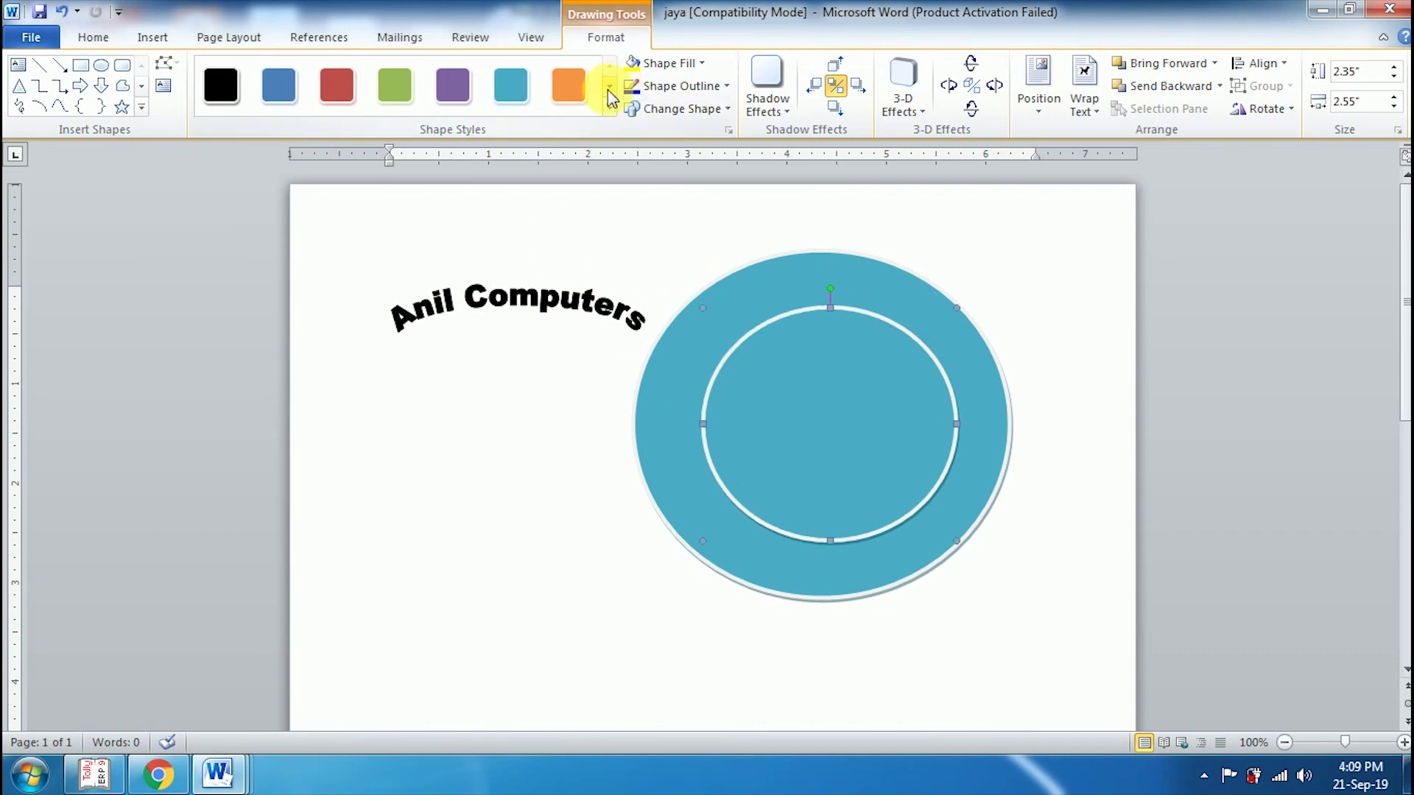
- Remove the teal fill from both circles with No Fill
left_click(703, 66)
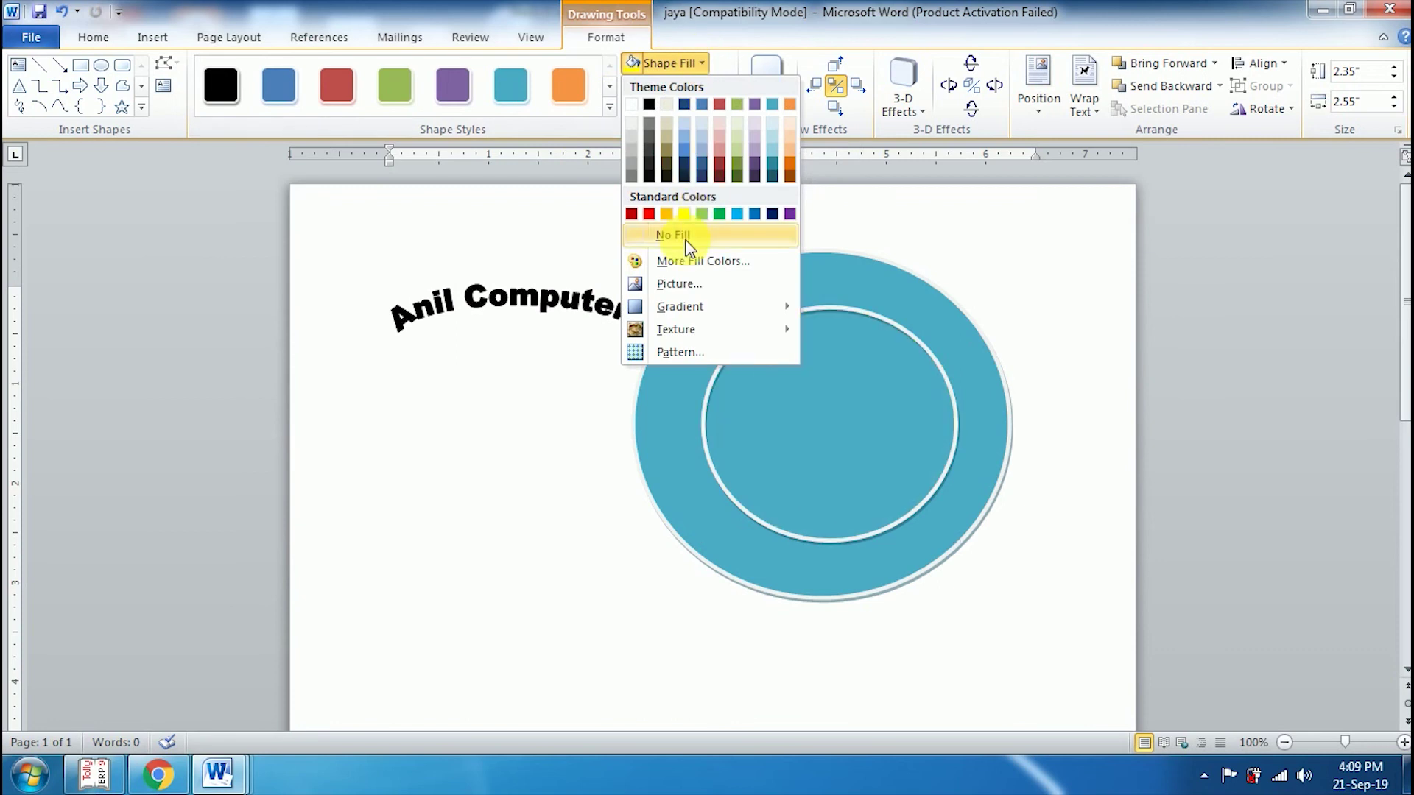
left_click(846, 278)
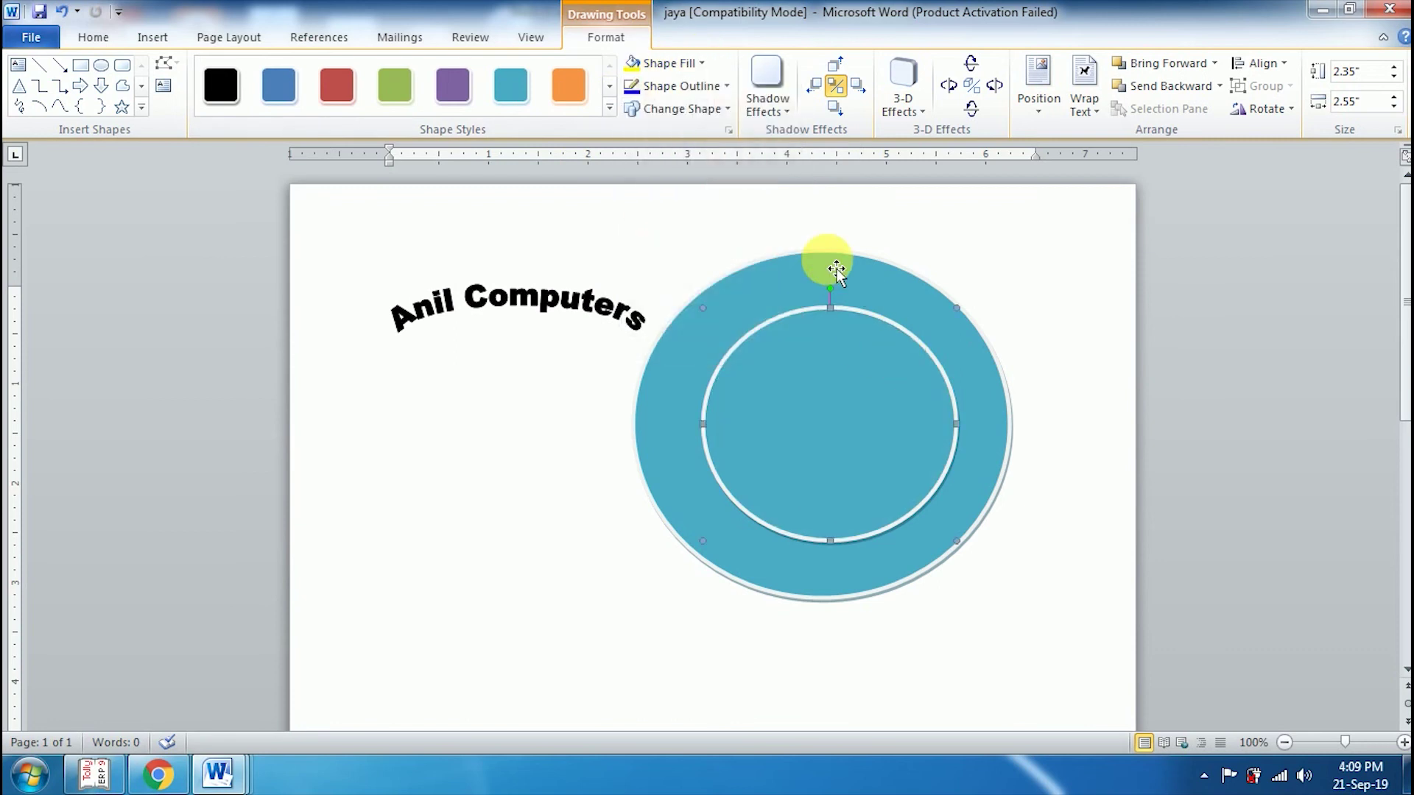
left_click(830, 263, "shift")
left_click(679, 64)
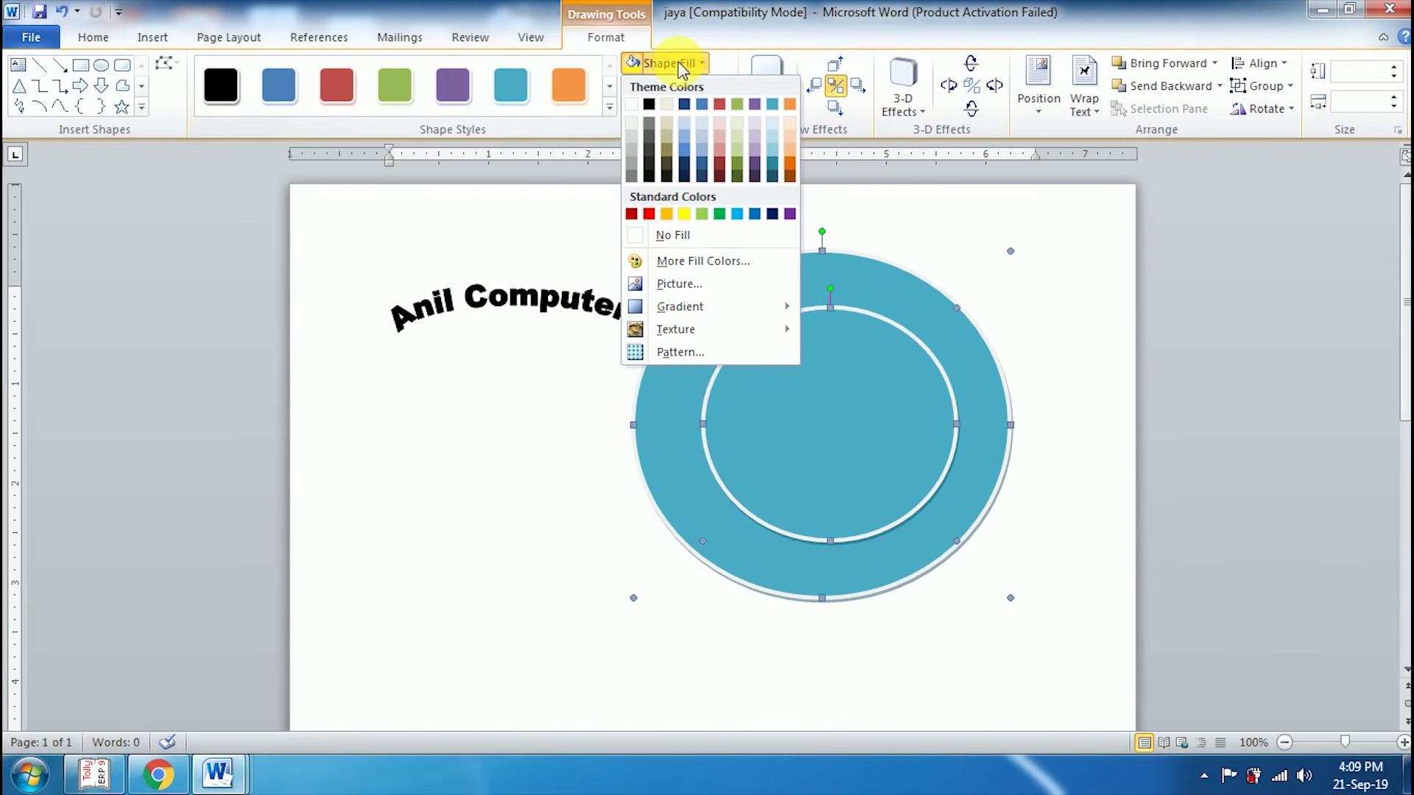
left_click(676, 236)
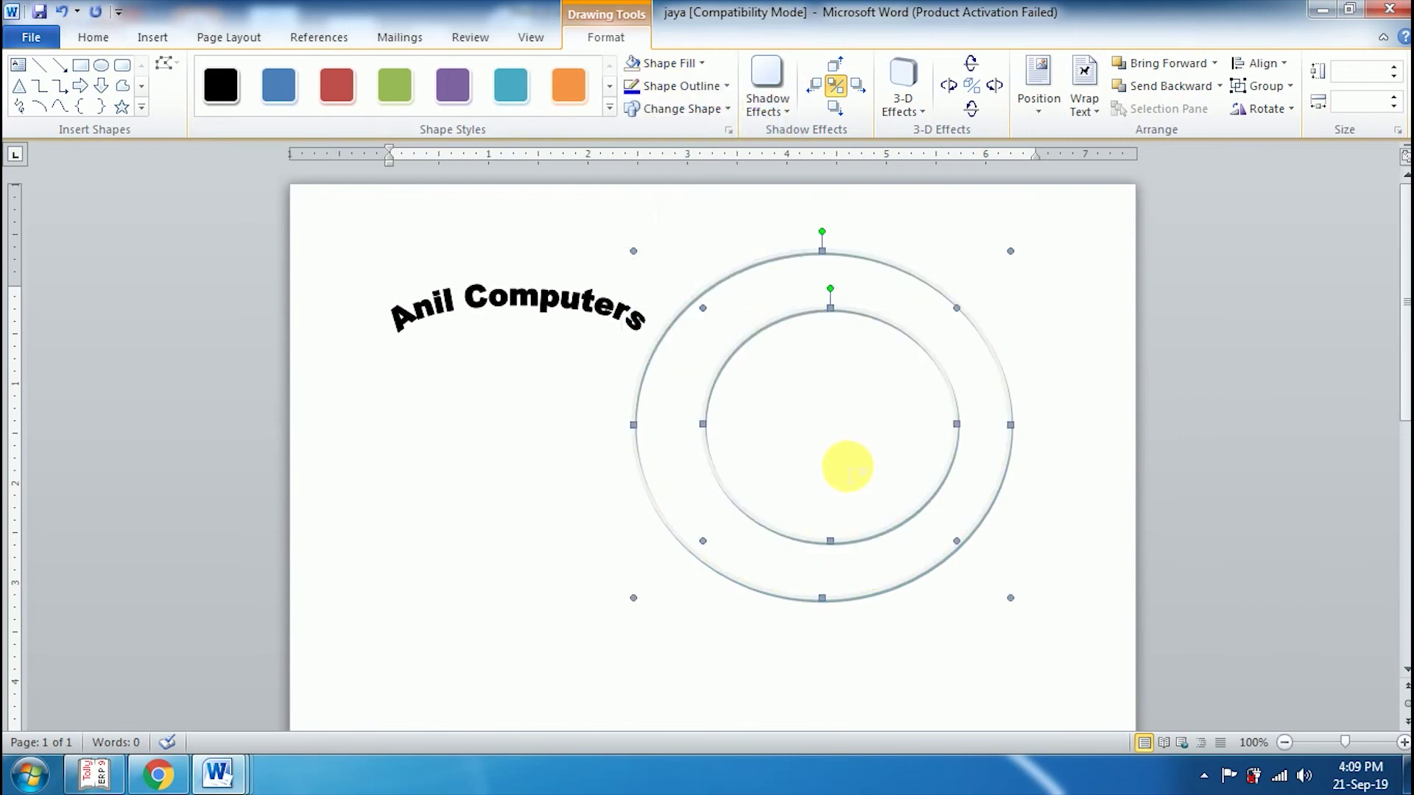
- Give both circles a blue outline and nudge the inner circle slightly left
left_click(679, 95)
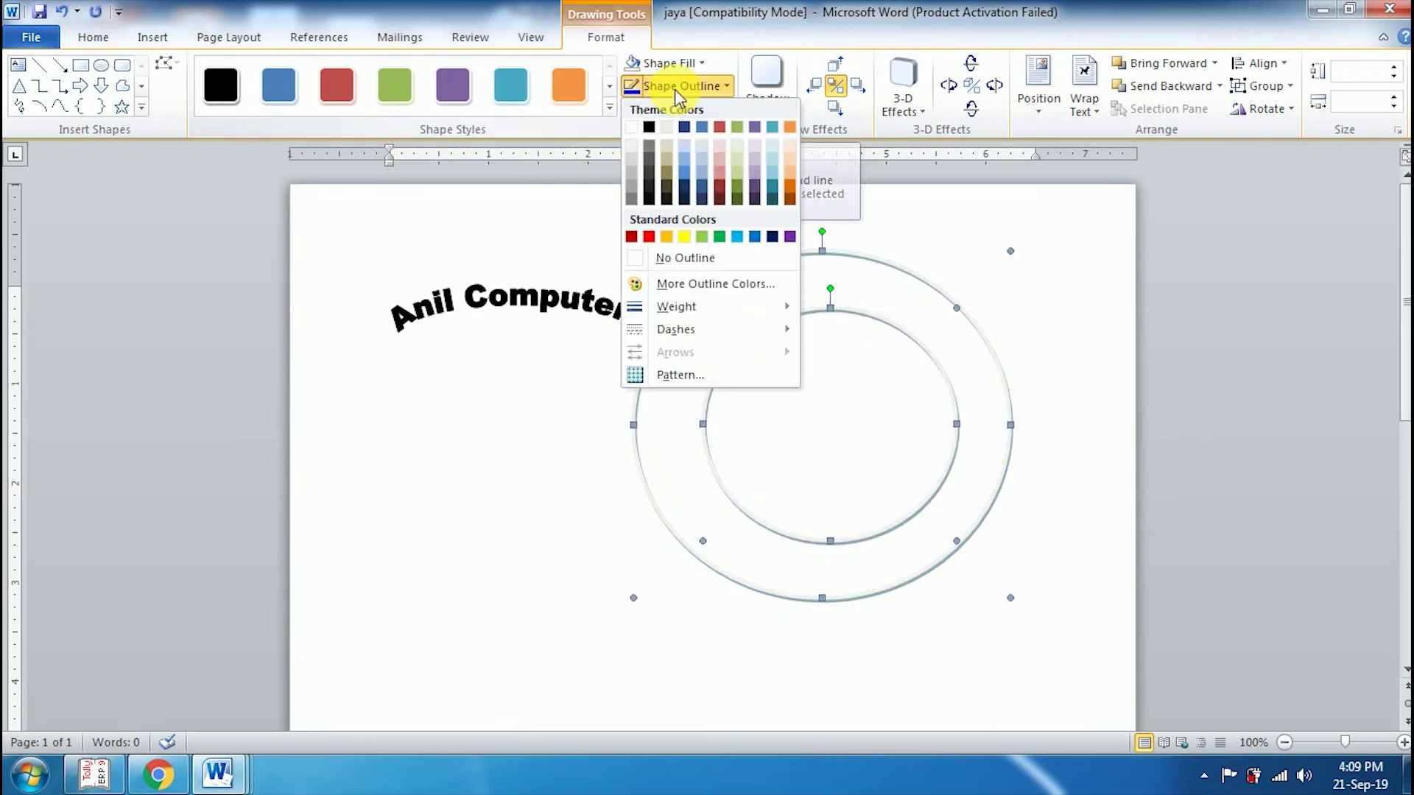
left_click(686, 177)
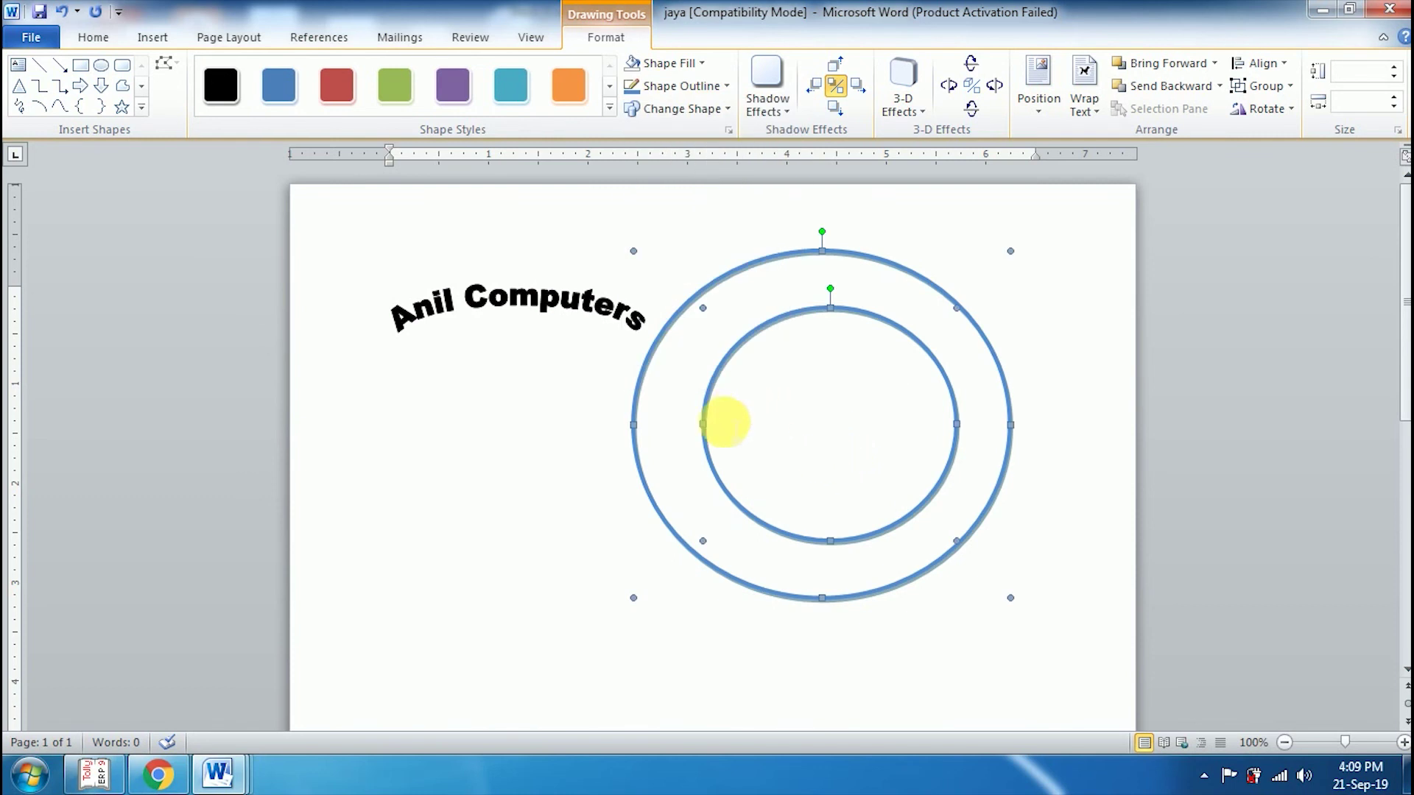
left_click(719, 451)
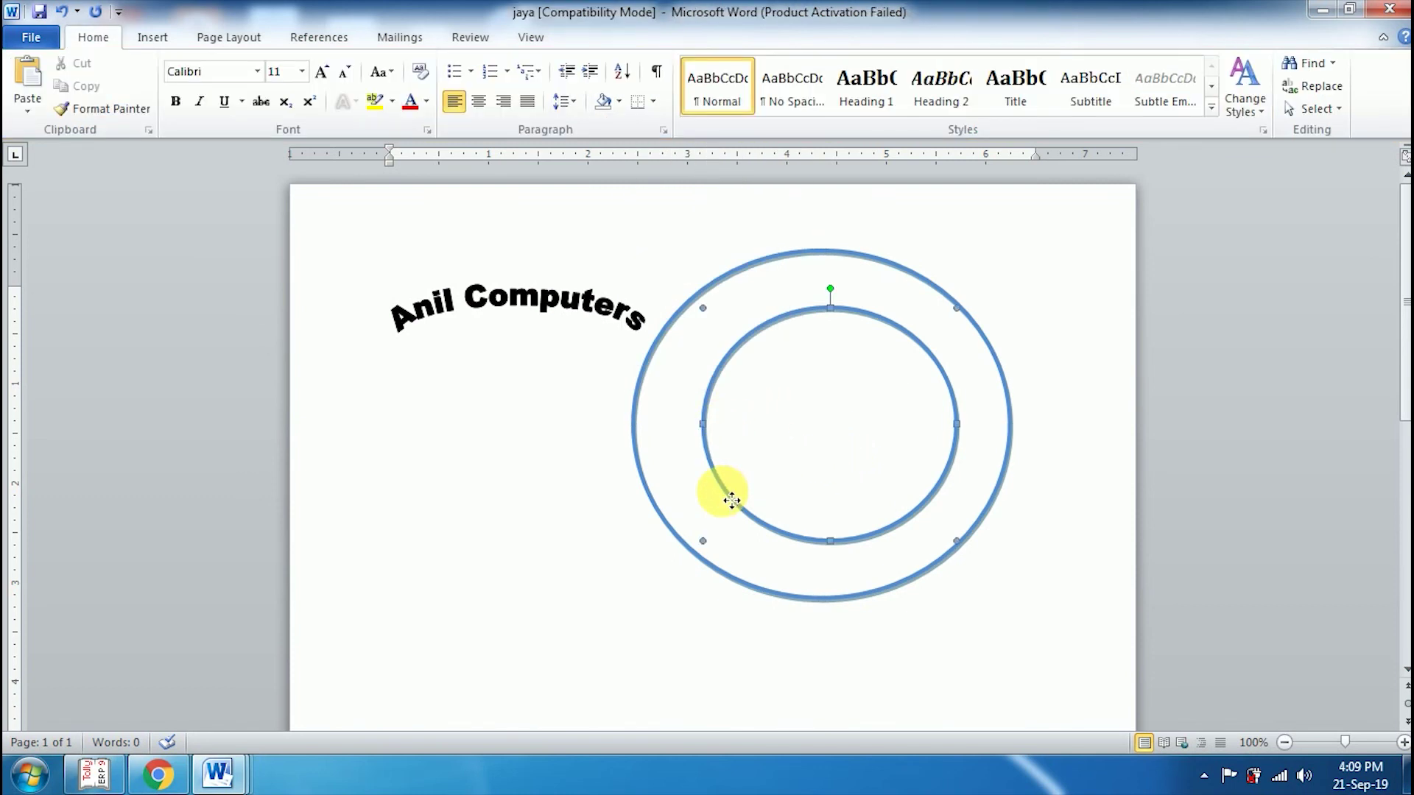
left_click_drag(727, 503, 721, 503)
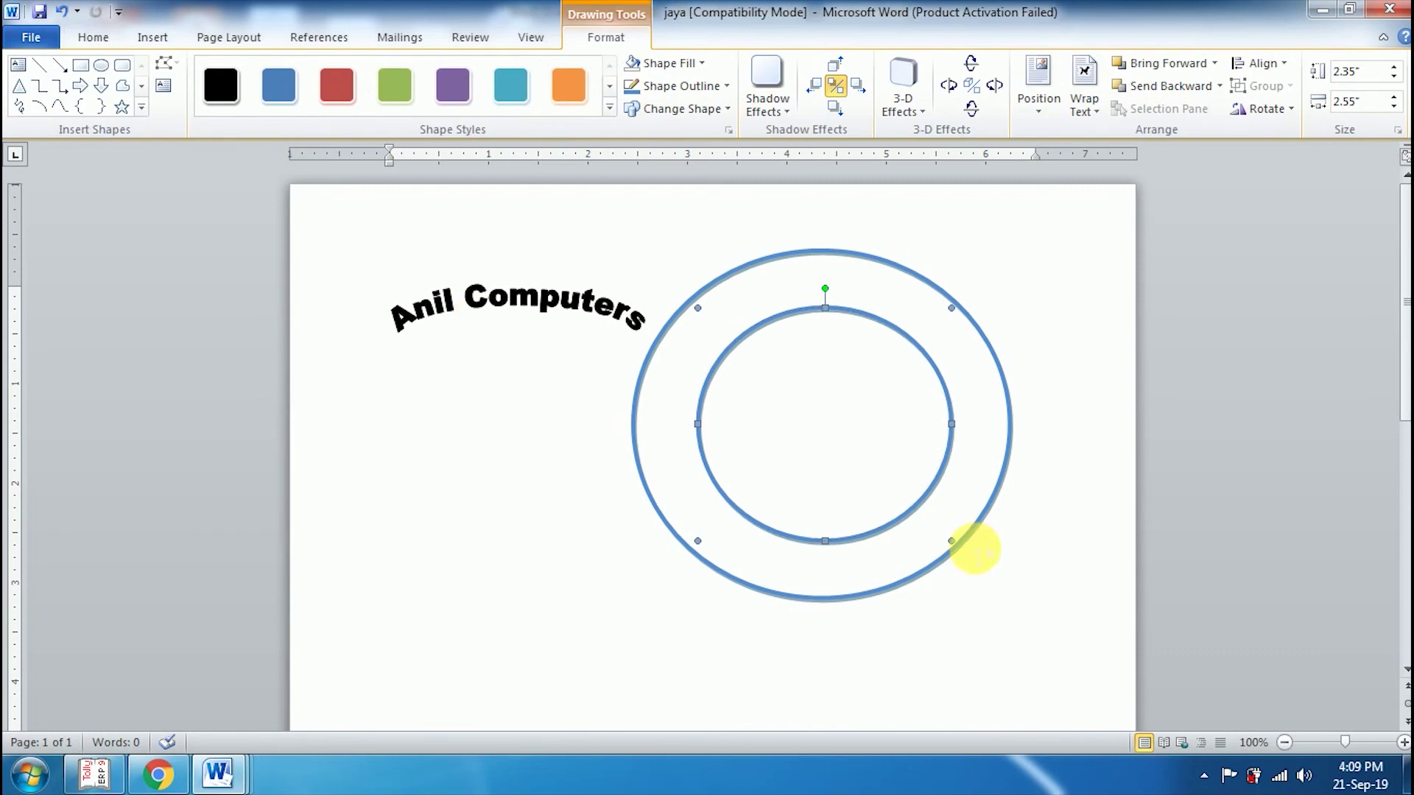
left_click(536, 302)
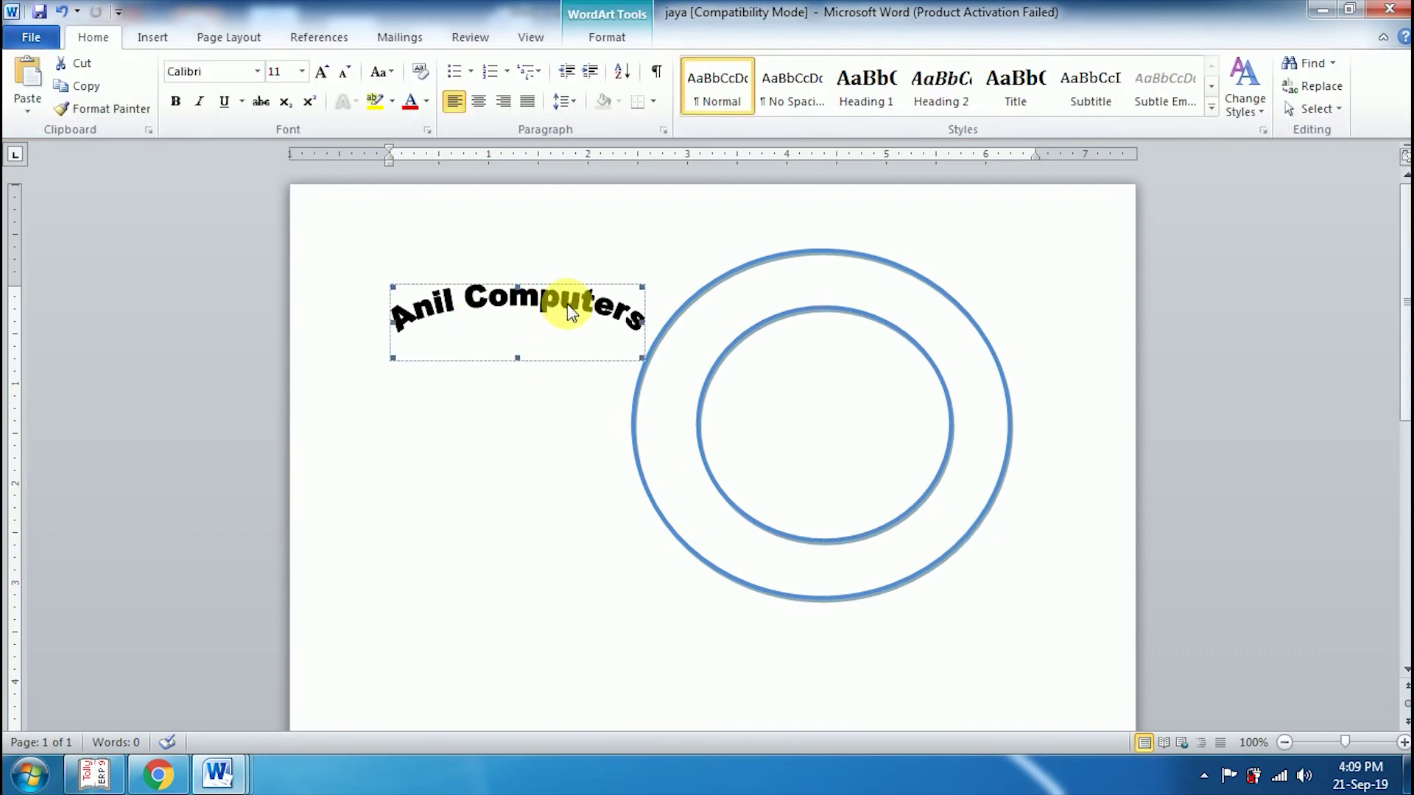
- Position the 'Anil Computers' WordArt at Top Center with In Front of Text wrapping
left_click(726, 305)
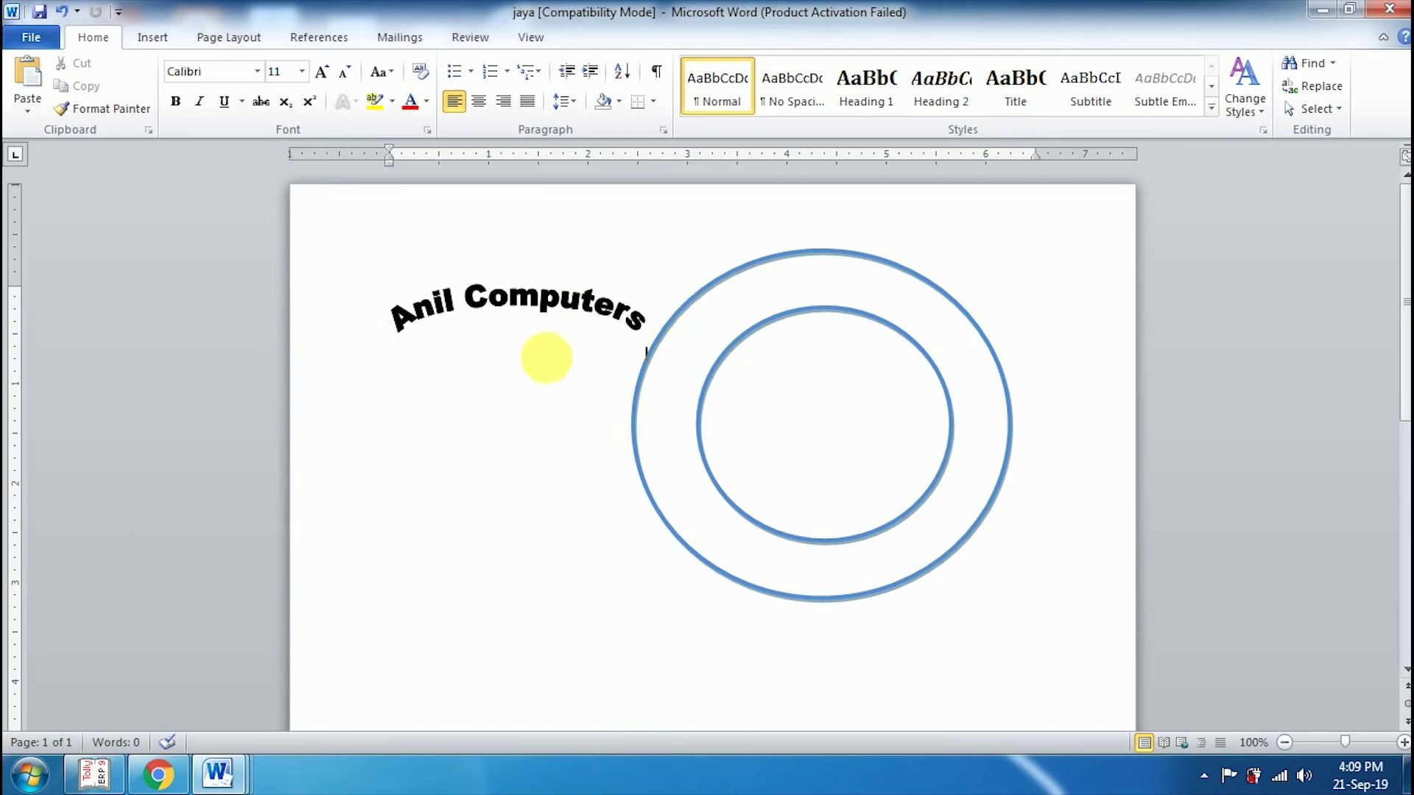
left_click(545, 318)
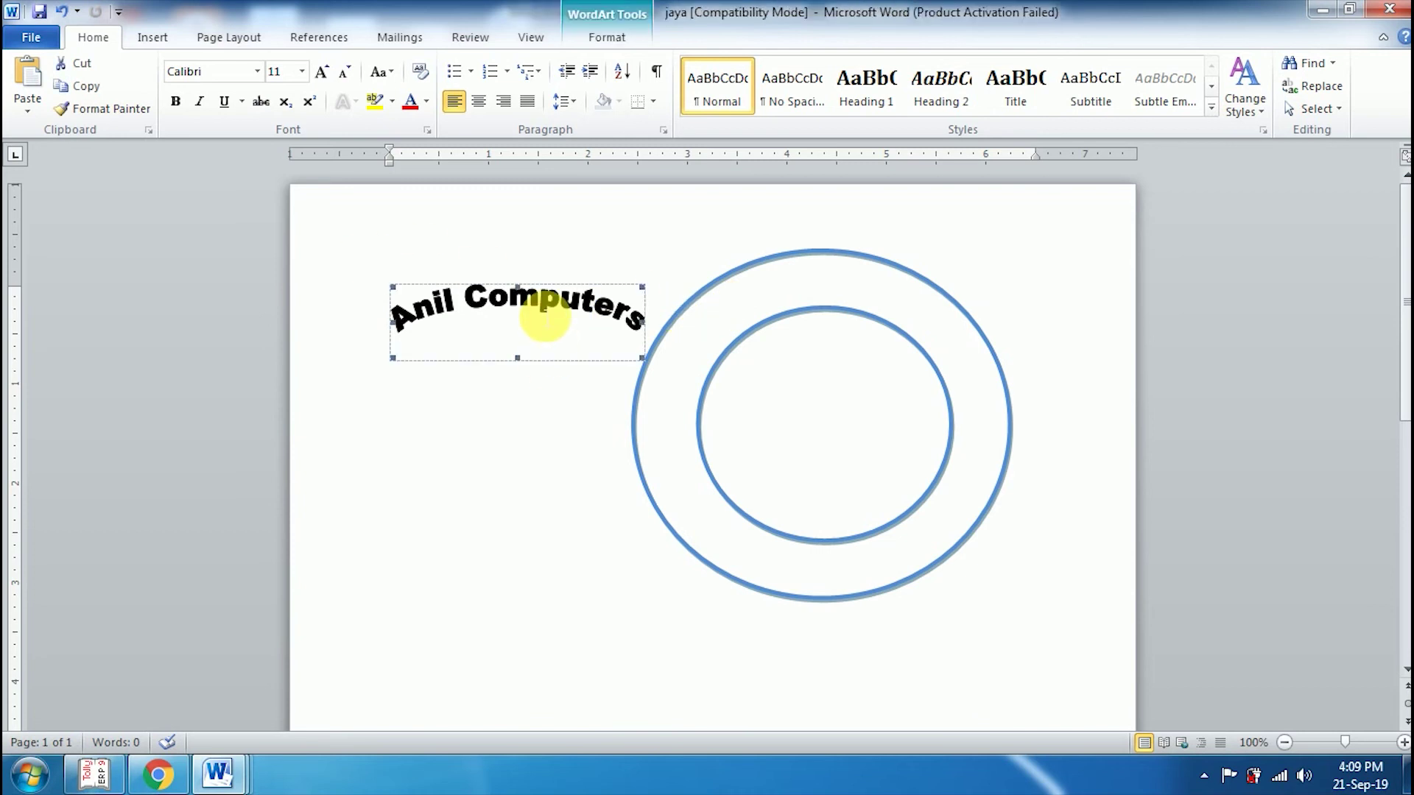
left_click(607, 38)
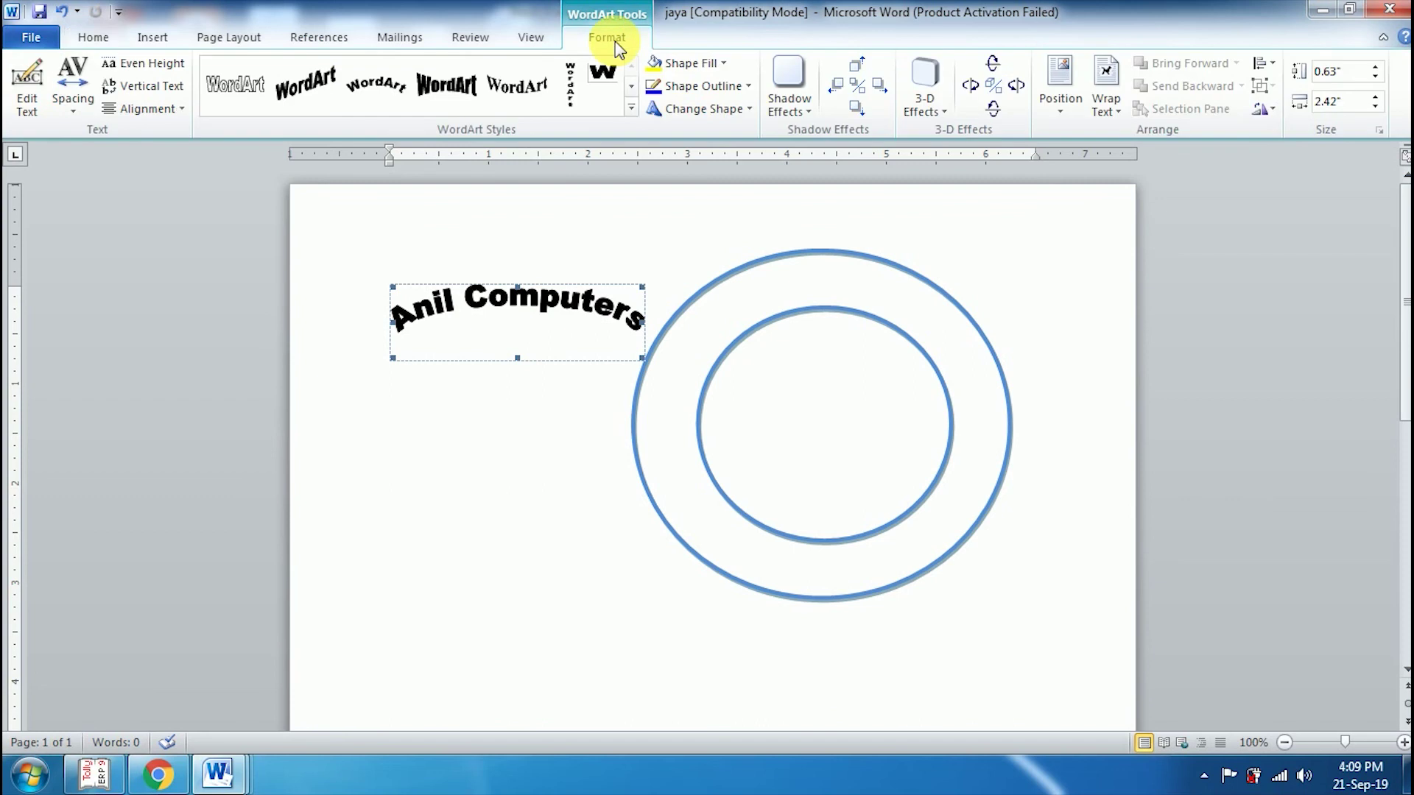
left_click(1057, 111)
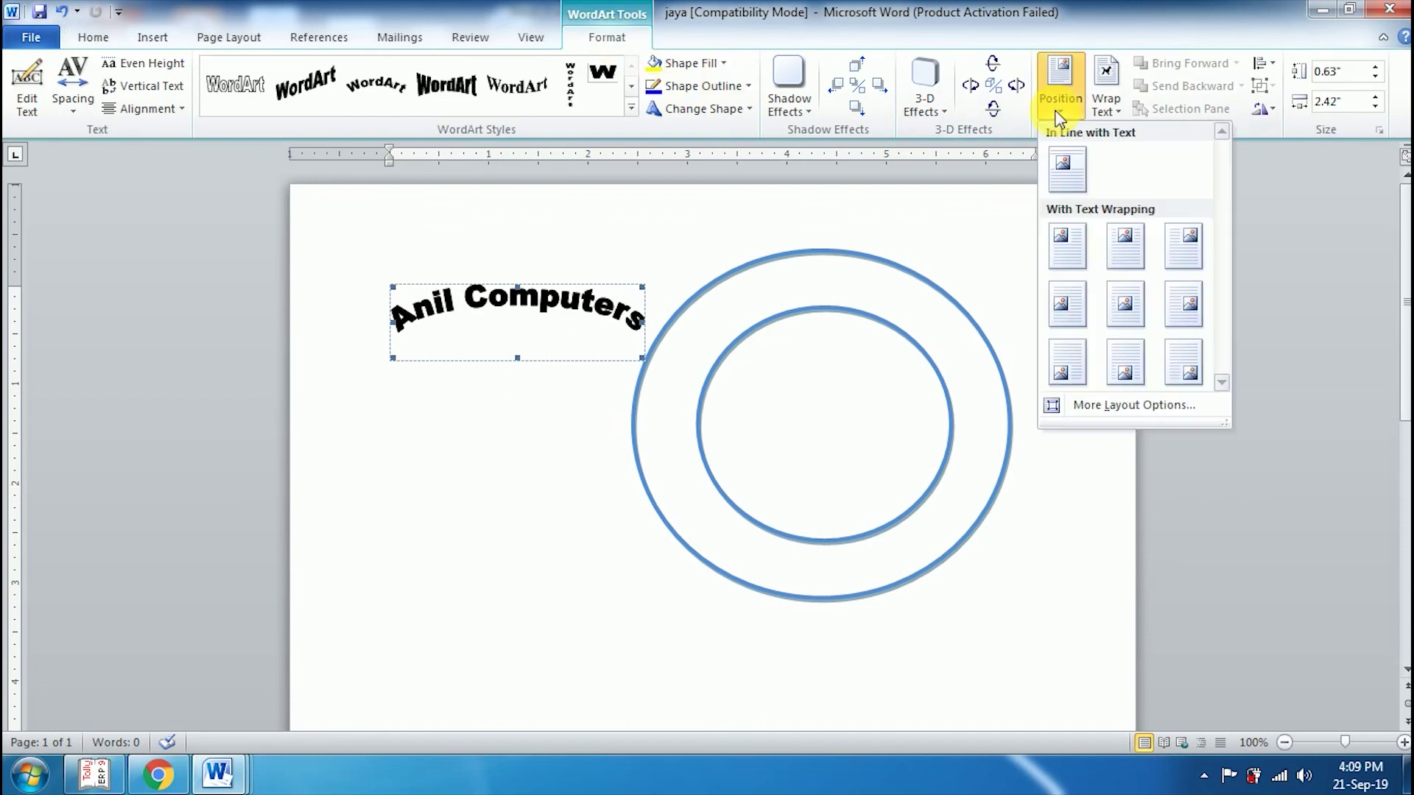
left_click(1133, 247)
left_click(1119, 114)
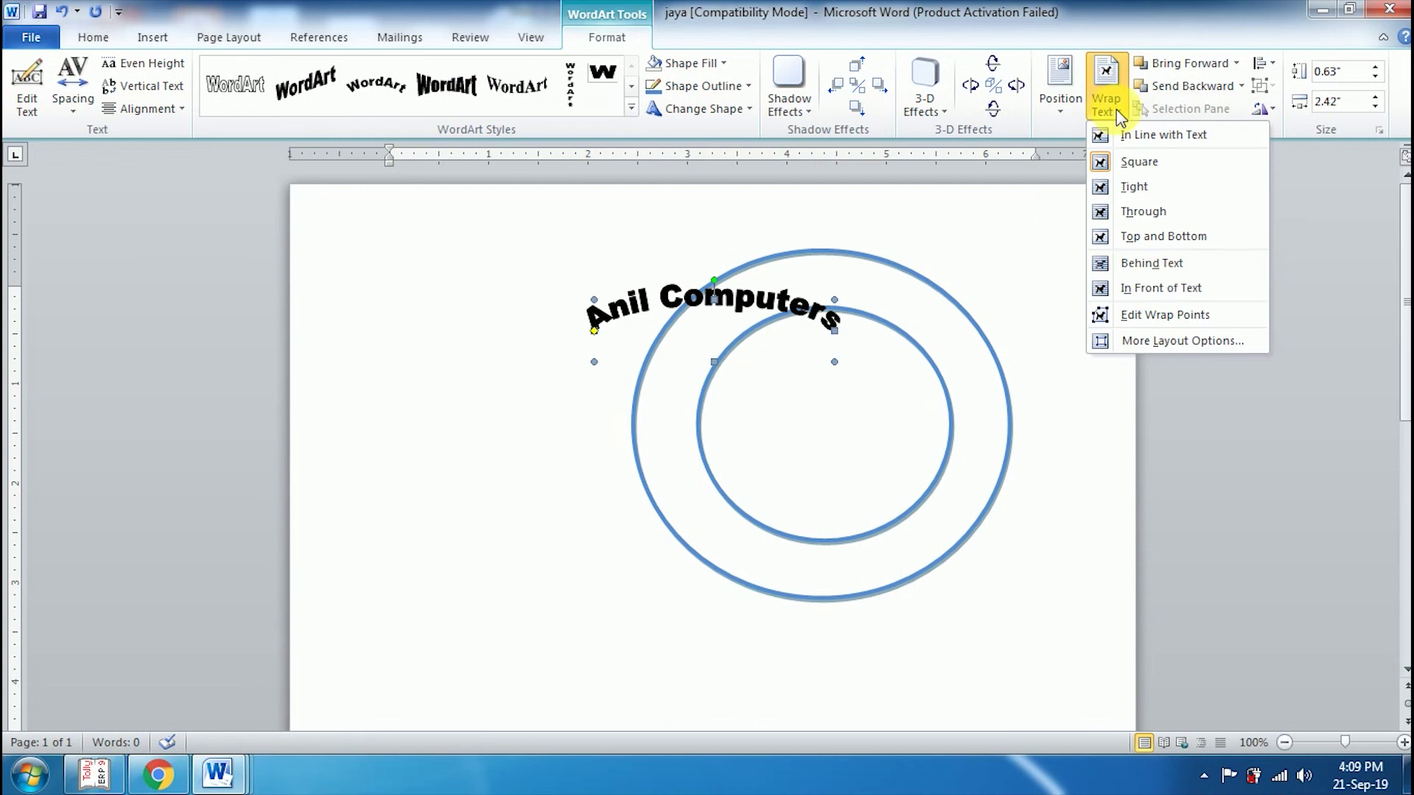
left_click(1150, 285)
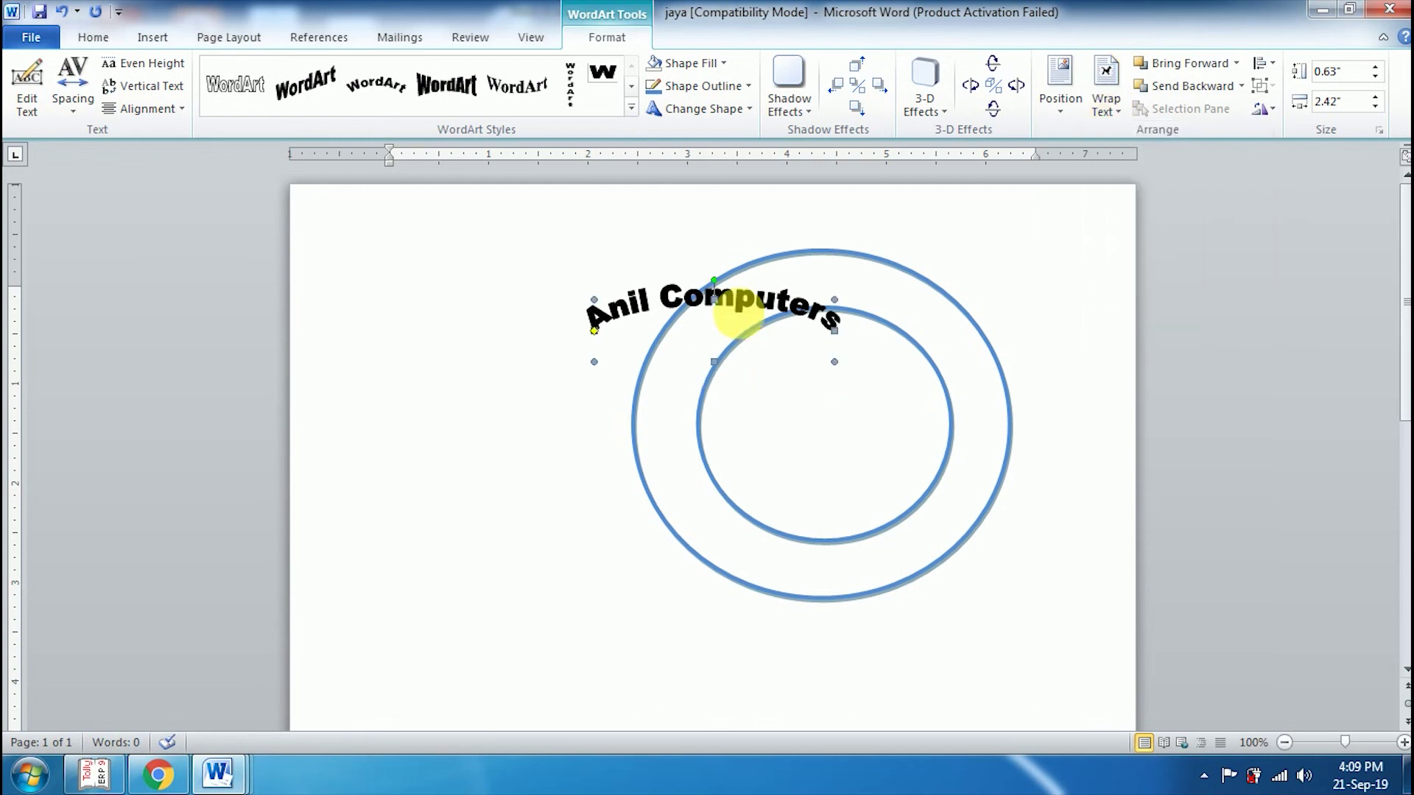
- Move the arc onto the outer circle's top, enlarge it to 1.12" by 2.62", and nudge it down
left_click_drag(749, 315, 857, 282)
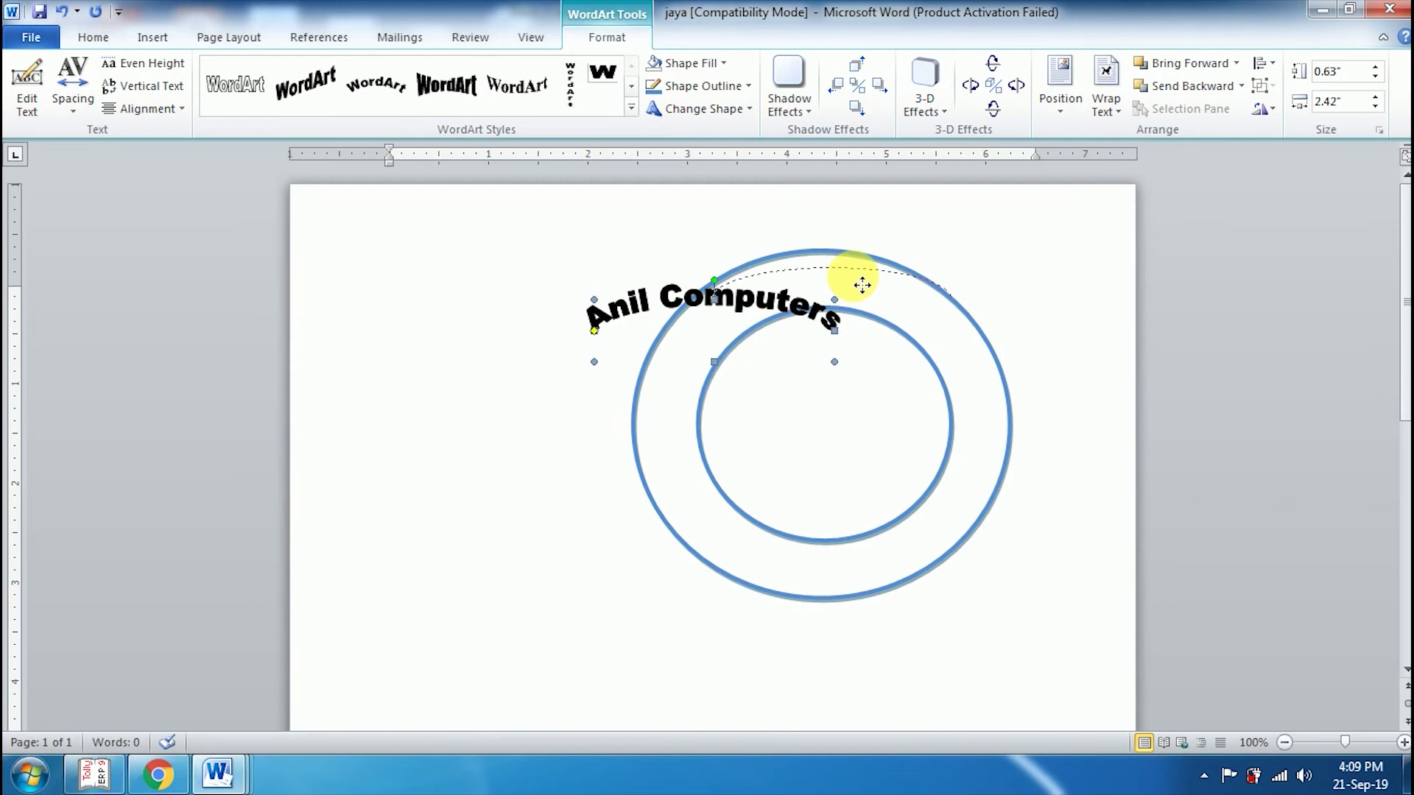
left_click_drag(861, 285, 864, 284)
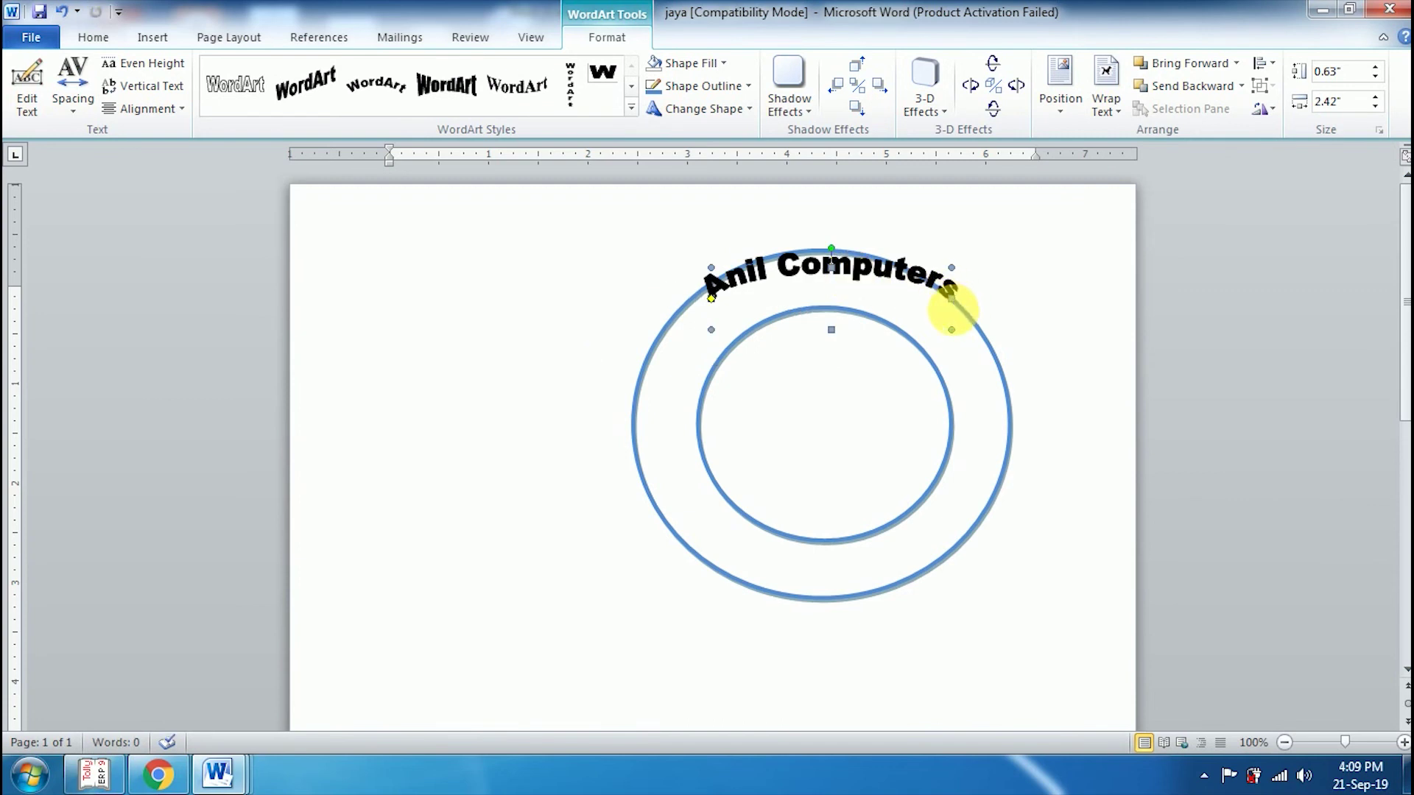
left_click_drag(951, 298, 964, 352)
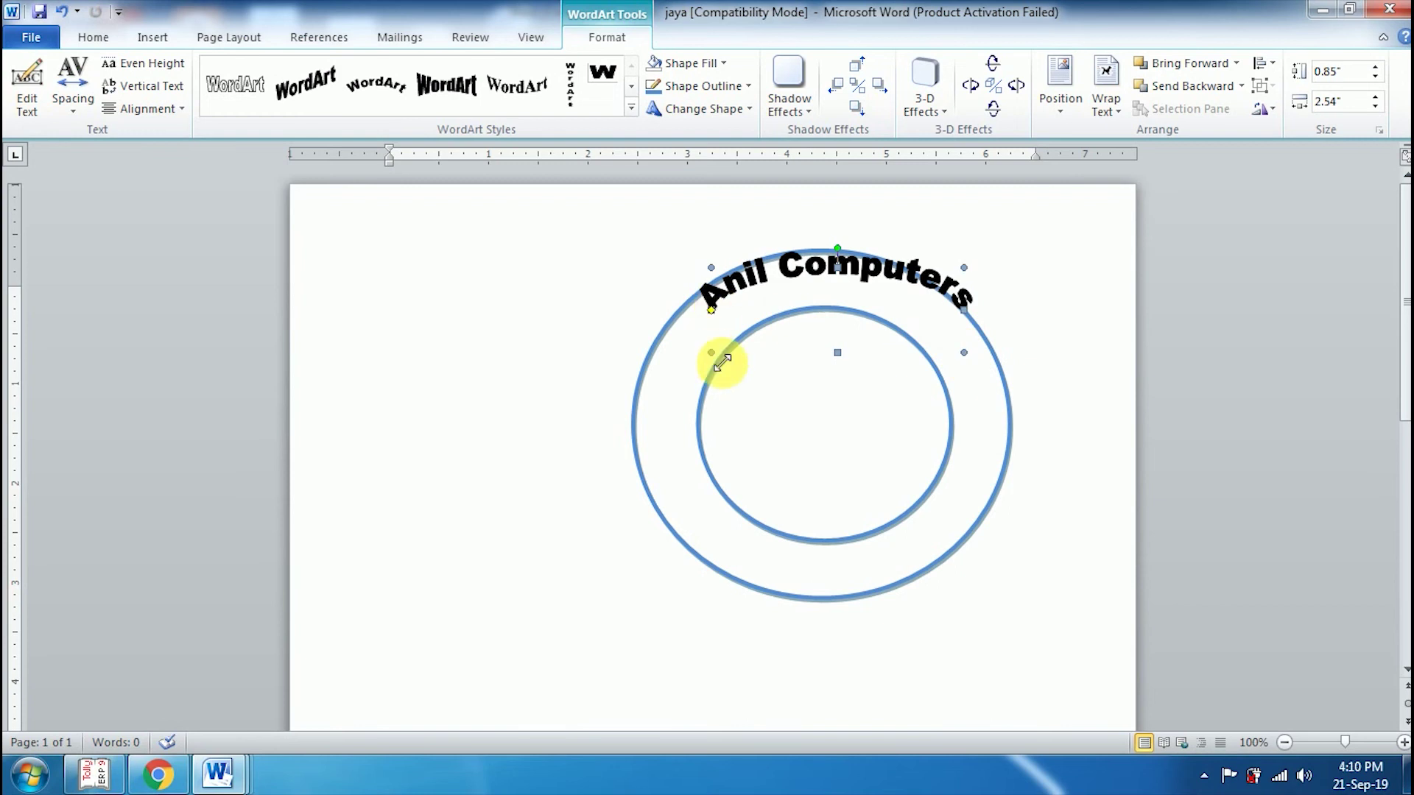
left_click_drag(711, 353, 711, 386)
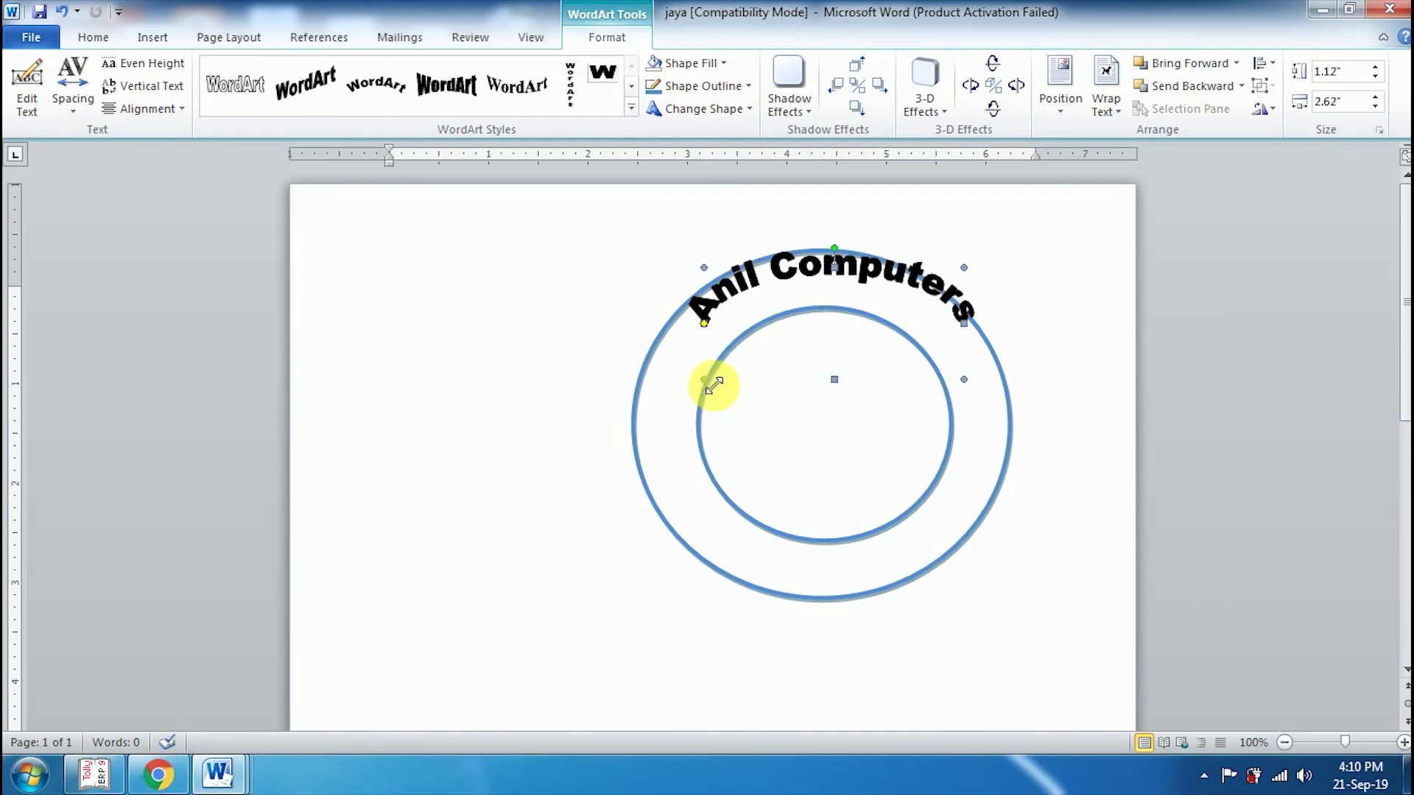
key("ctrl+Down")
key("ctrl+Down")
key("ctrl+Down")
key("ctrl+Down")
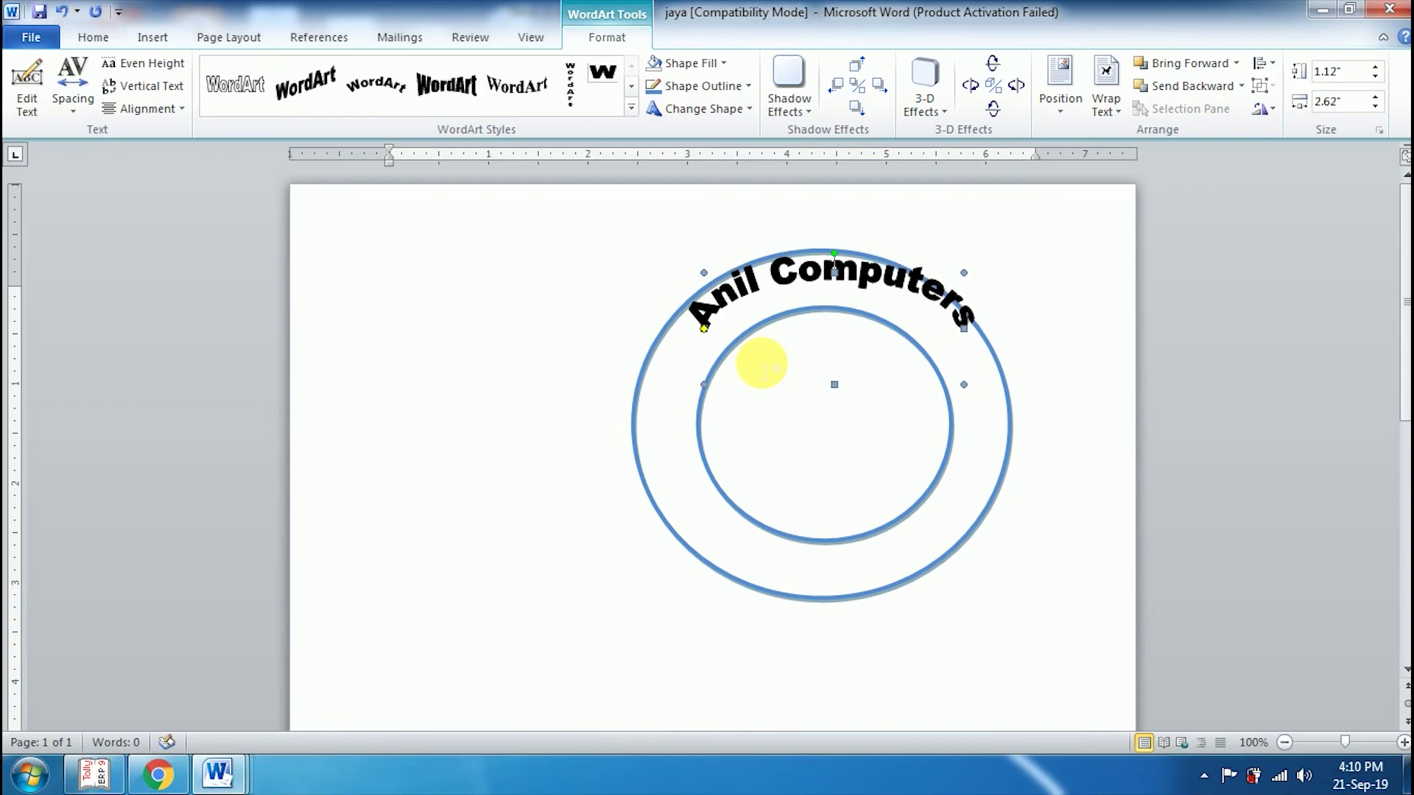
key("ctrl+Down")
key("ctrl+Down")
key("ctrl+Down")
key("ctrl+Down")
key("ctrl+Down")
key("ctrl+Down")
key("ctrl+Down")
key("ctrl+Down")
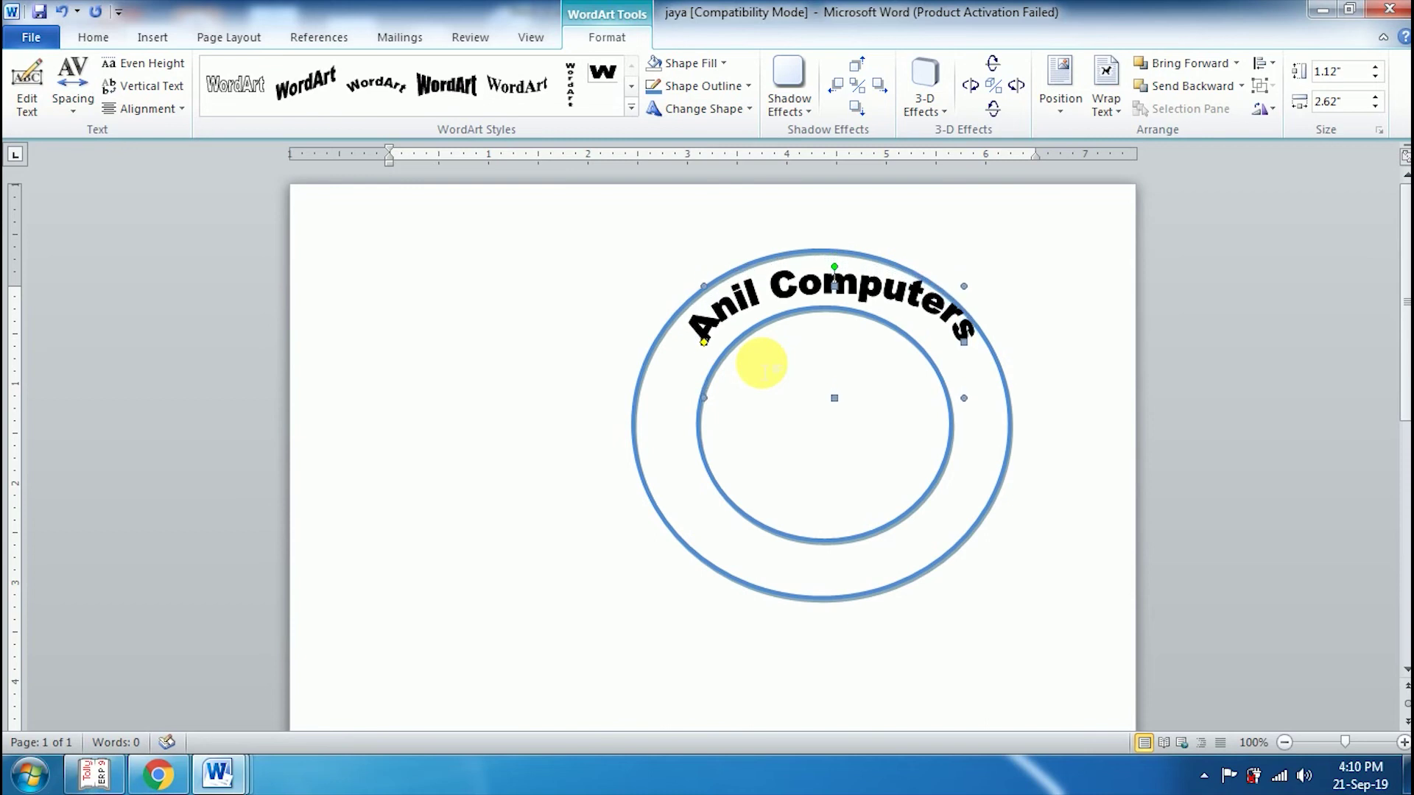
key("ctrl+Down")
key("ctrl+Down")
key("ctrl+Down")
key("ctrl+Down")
key("ctrl+Down")
key("ctrl+Down")
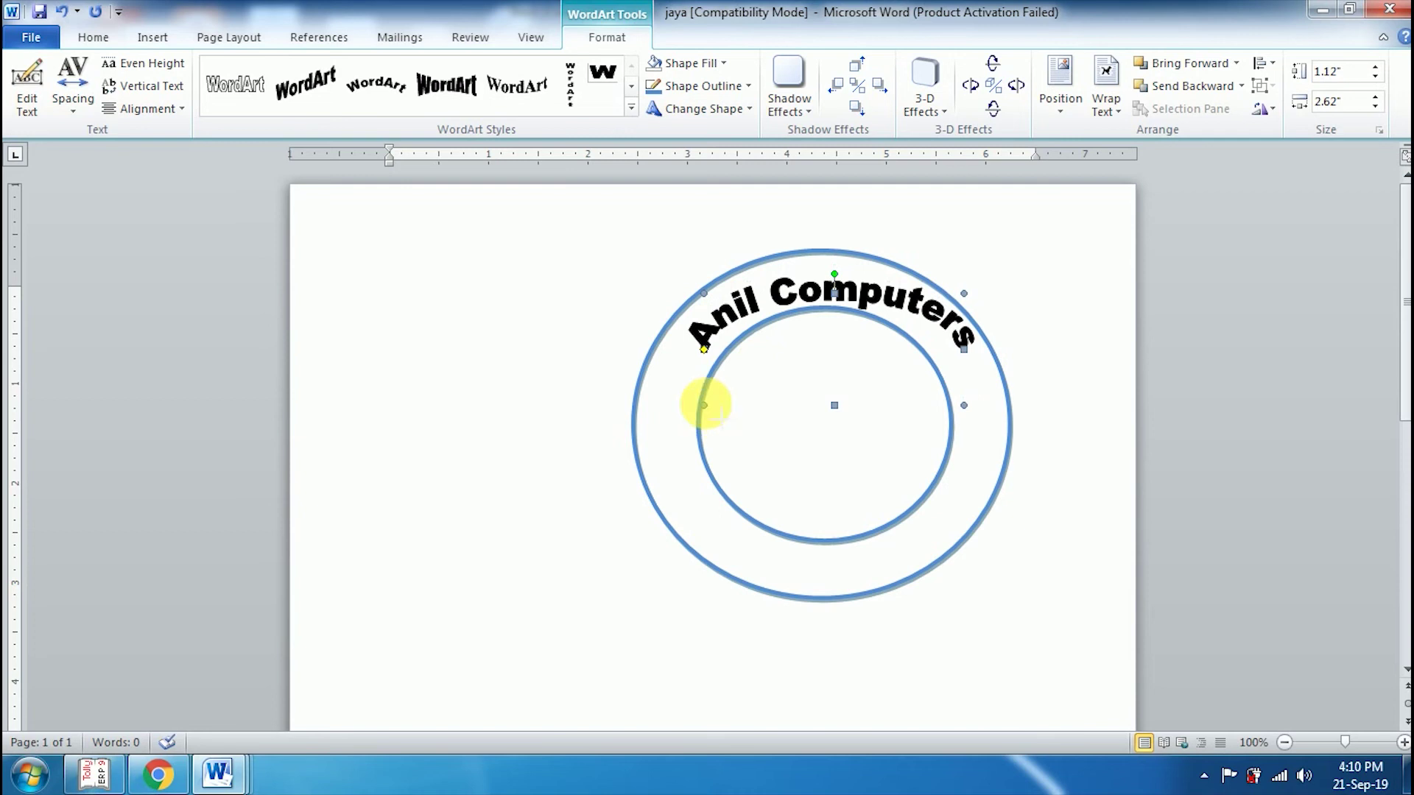
- Resize the Anil Computers arc from its side handles so it fits the band between the rings
left_click_drag(703, 405, 697, 407)
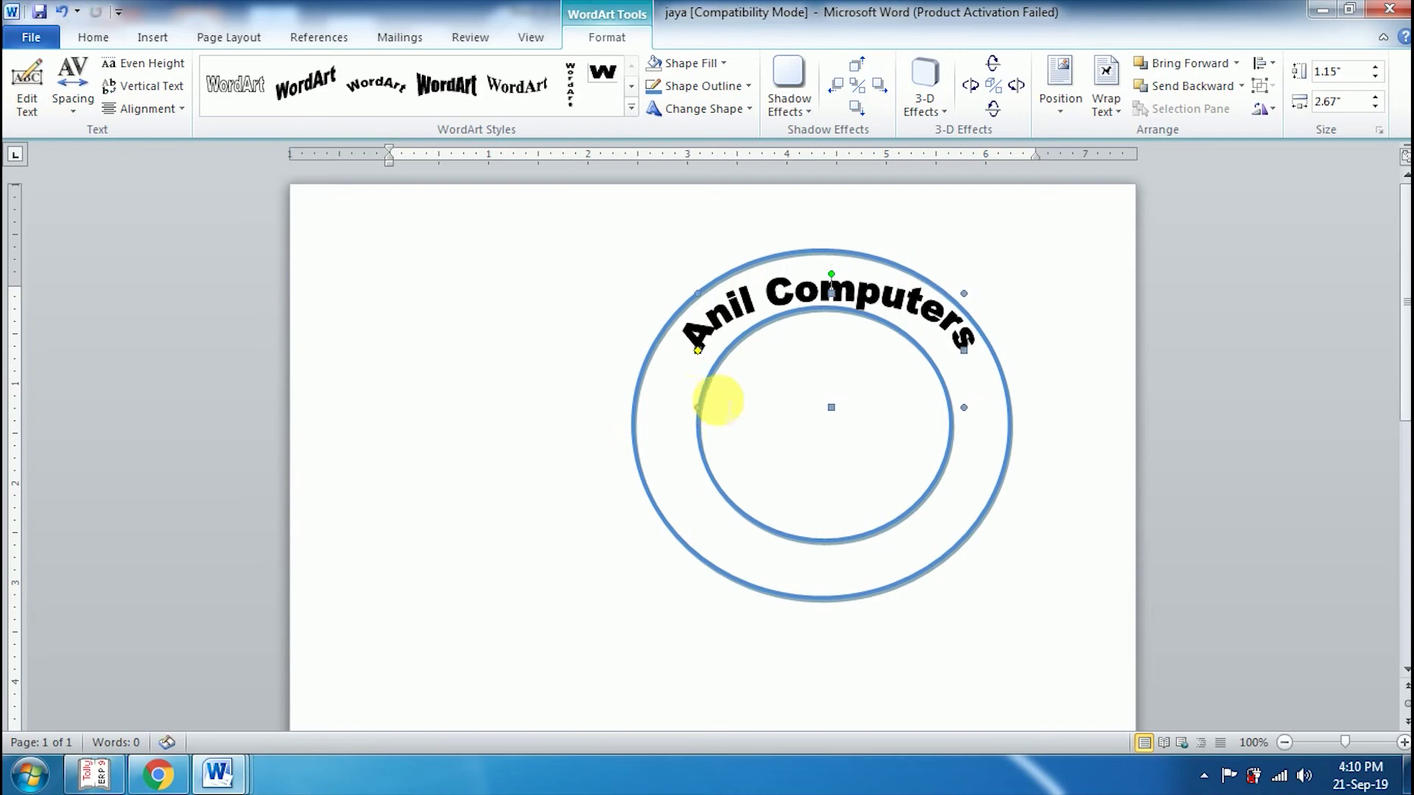
left_click_drag(977, 358, 953, 364)
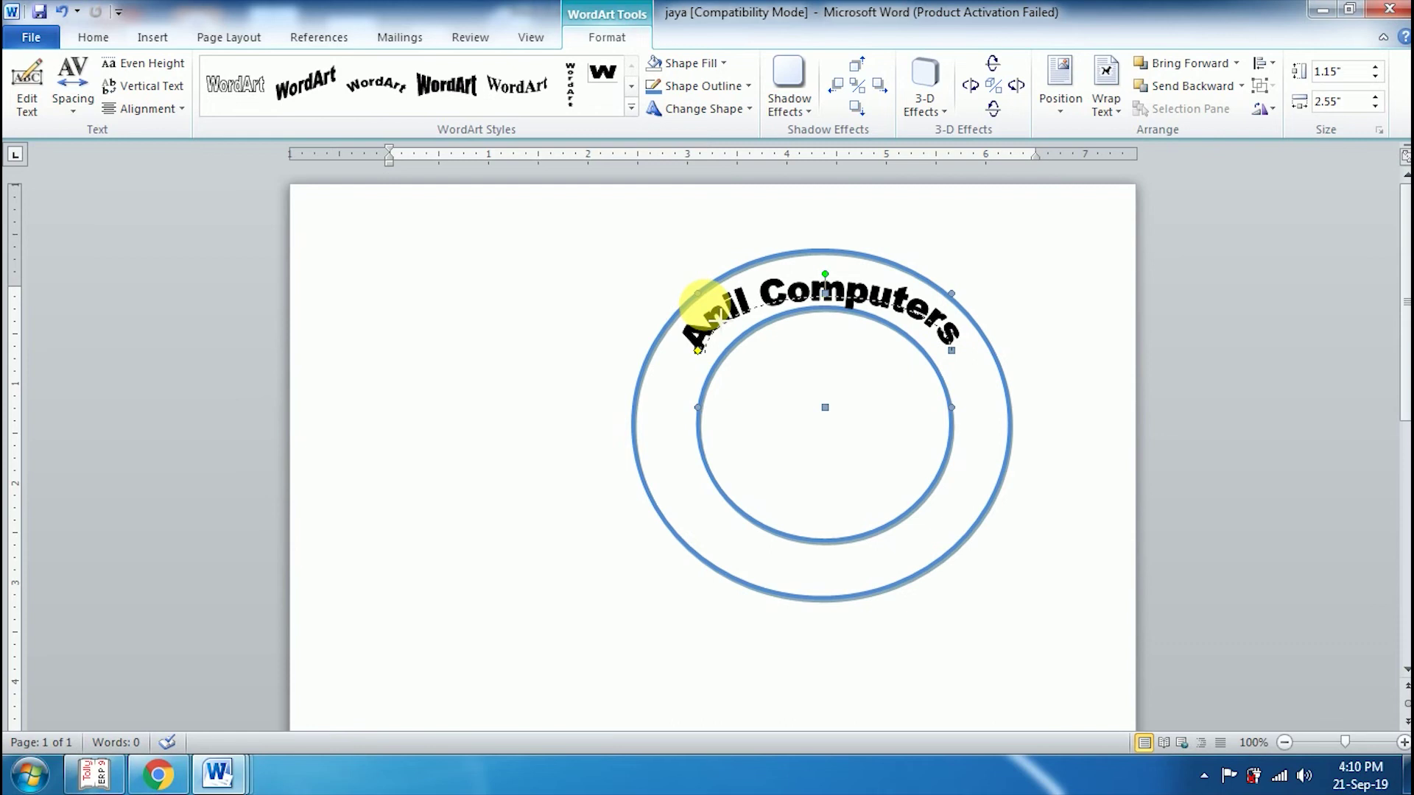
left_click_drag(698, 294, 705, 296)
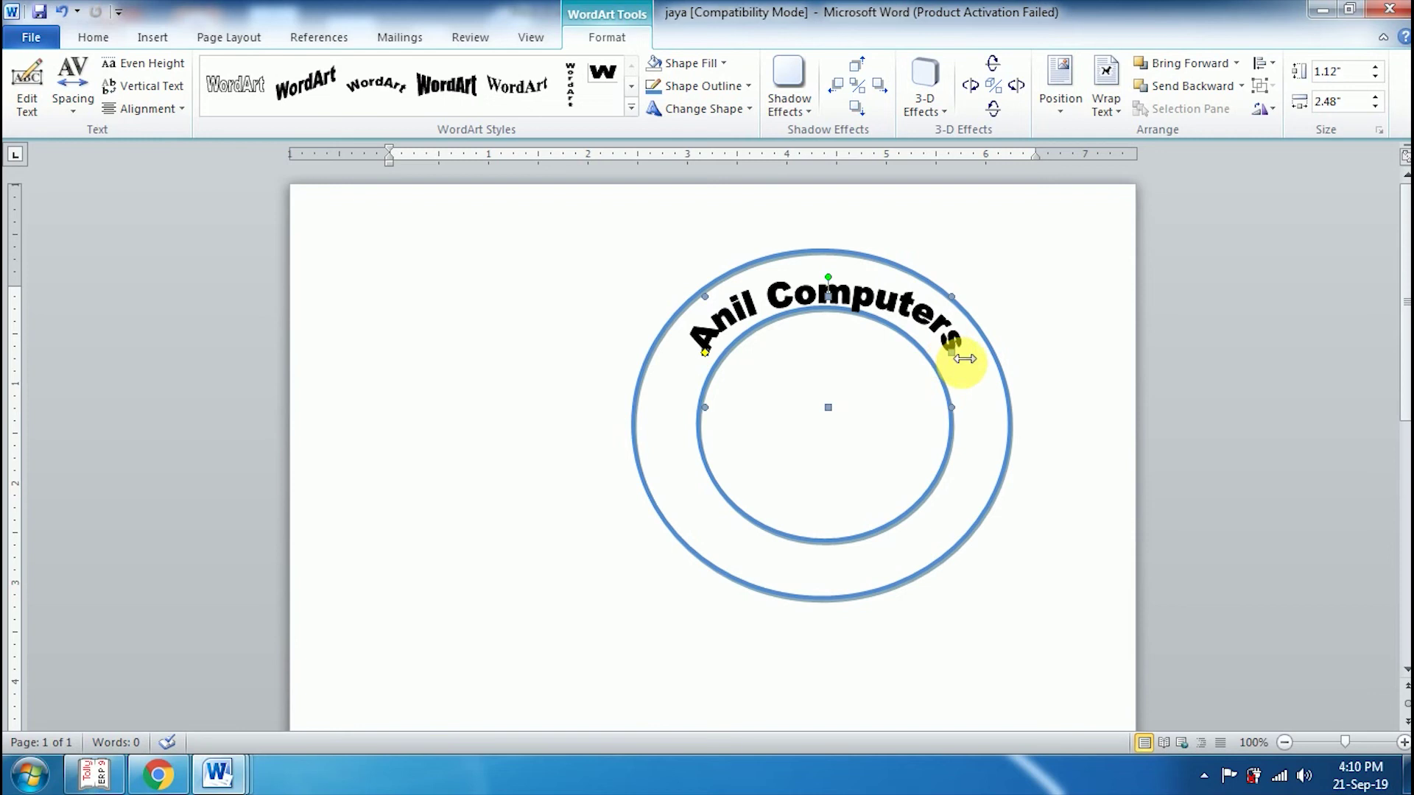
left_click_drag(951, 352, 944, 351)
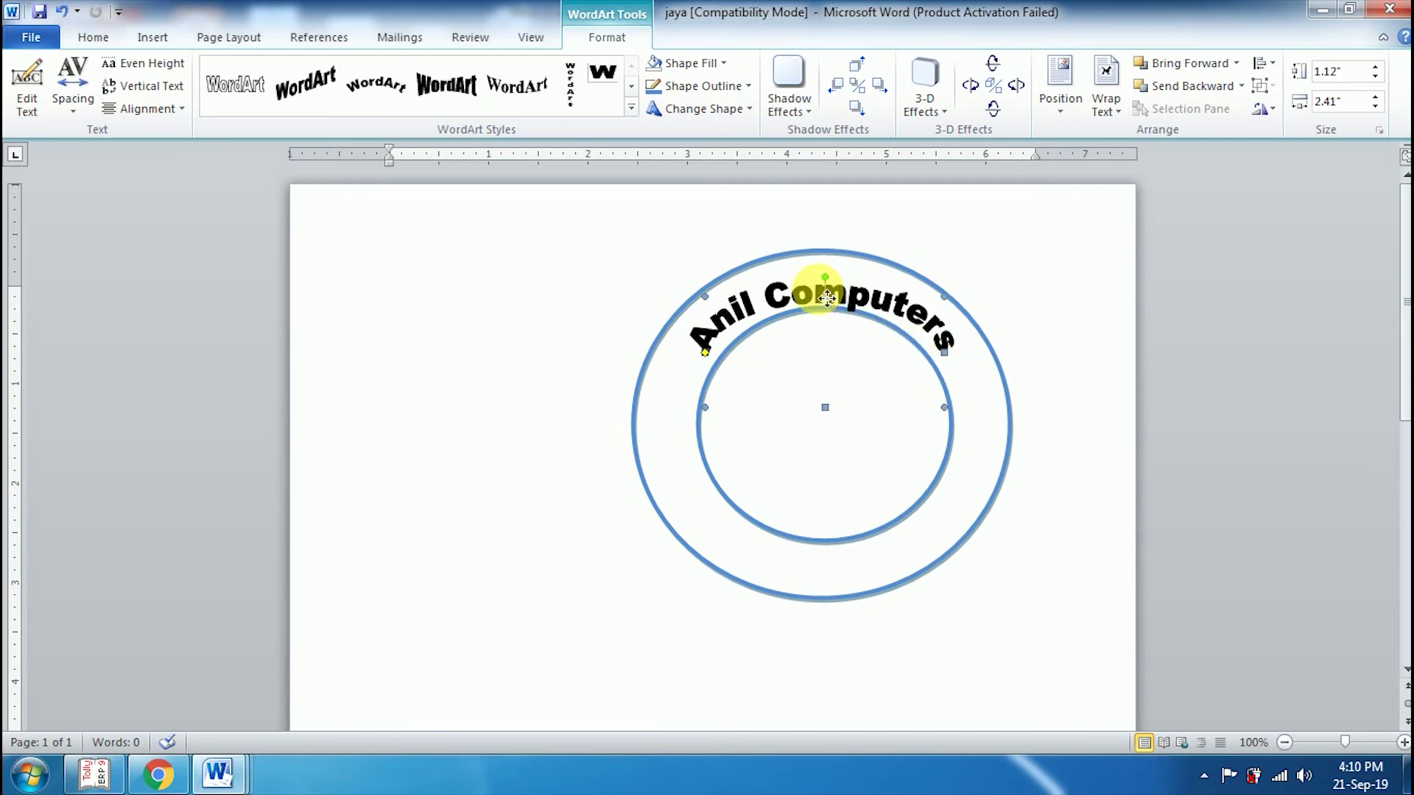
left_click(957, 449)
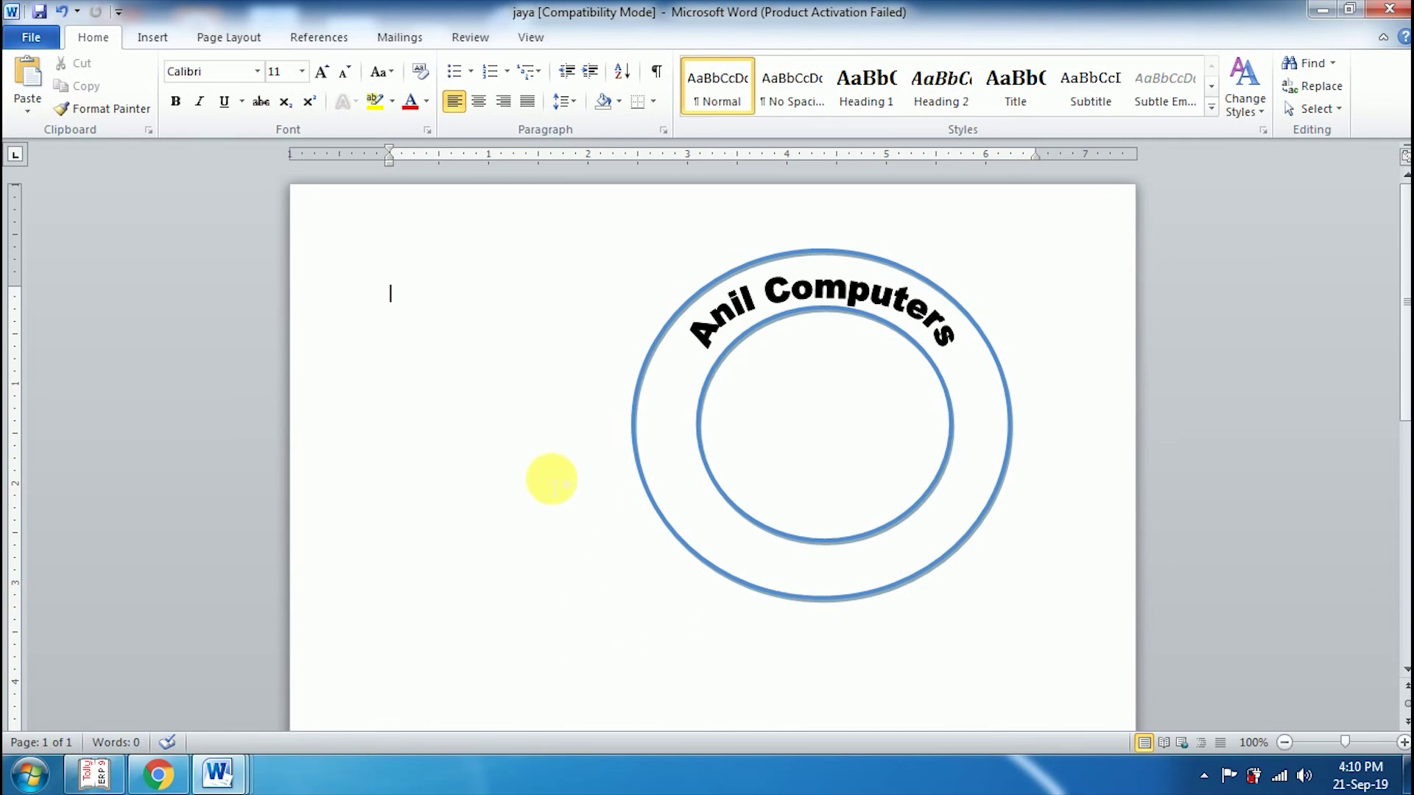
- Insert an arched-style WordArt set to bold 20 pt and begin replacing its placeholder with 'U'
left_click(157, 37)
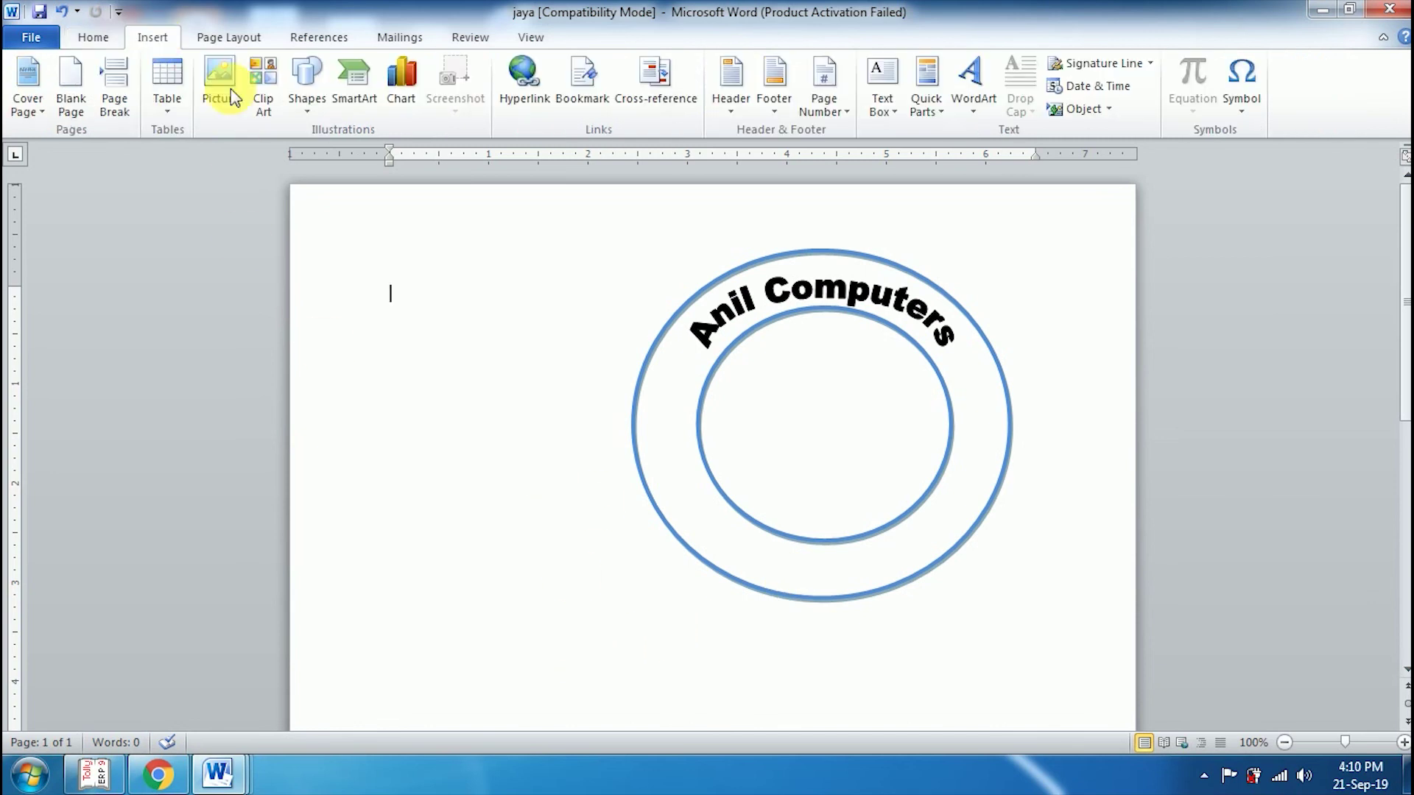
left_click(974, 118)
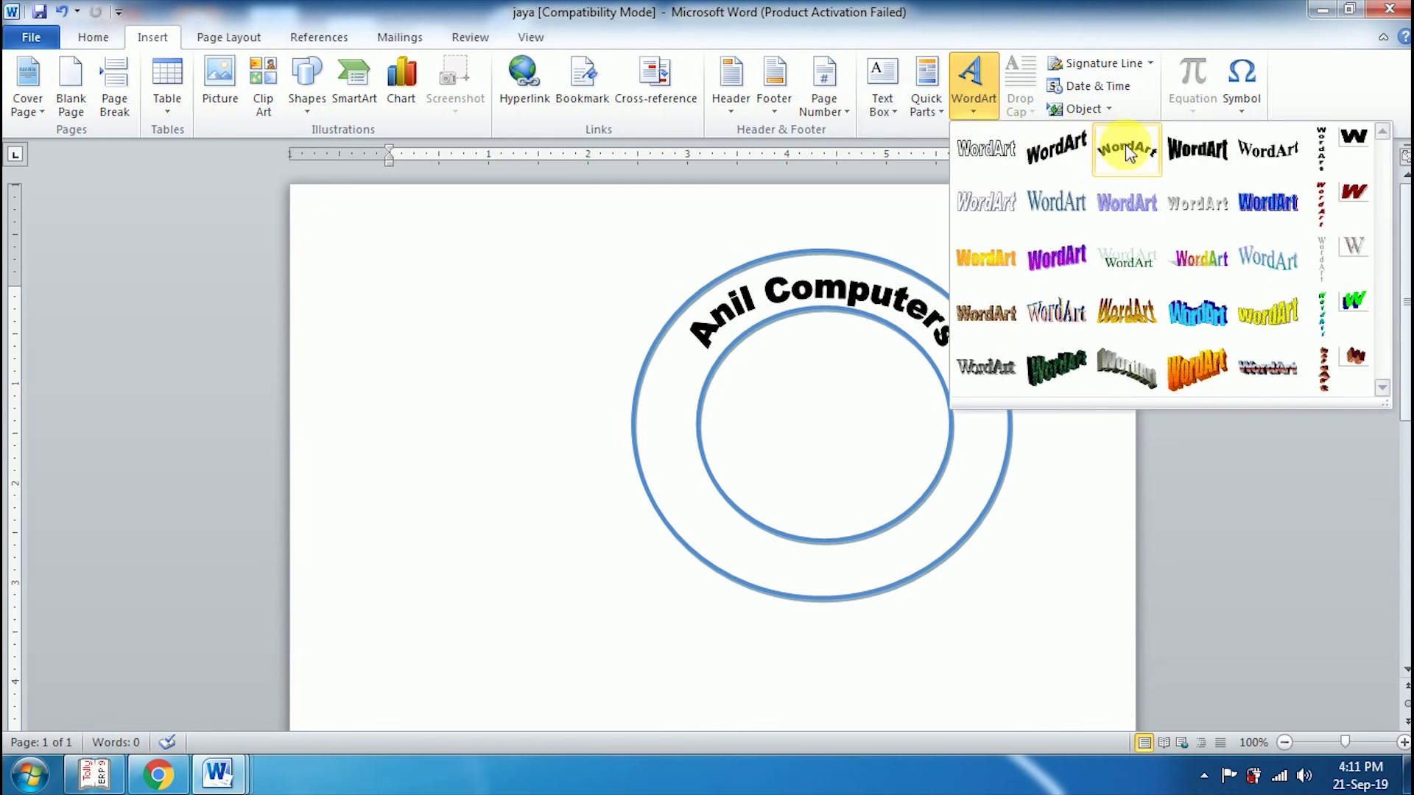
left_click(1265, 155)
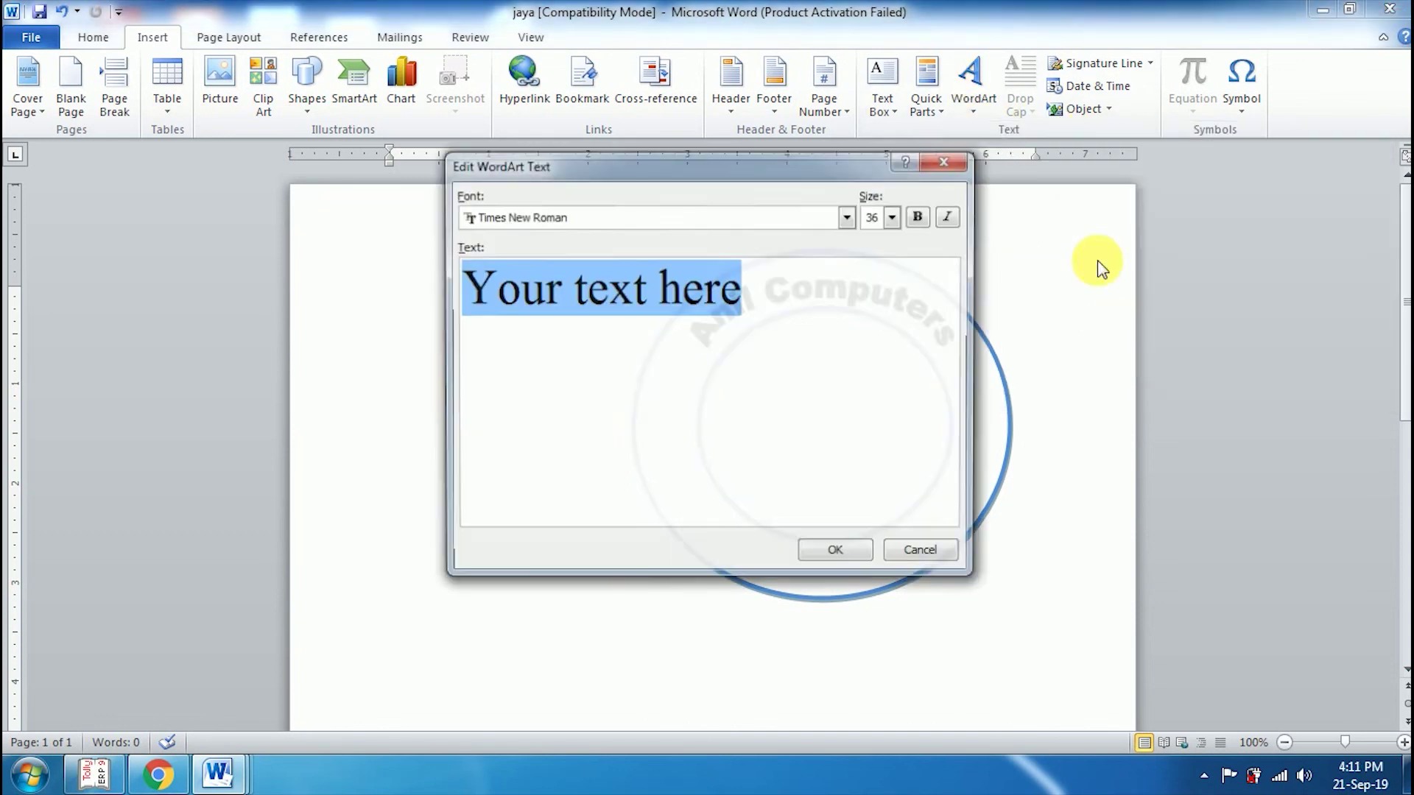
left_click(895, 219)
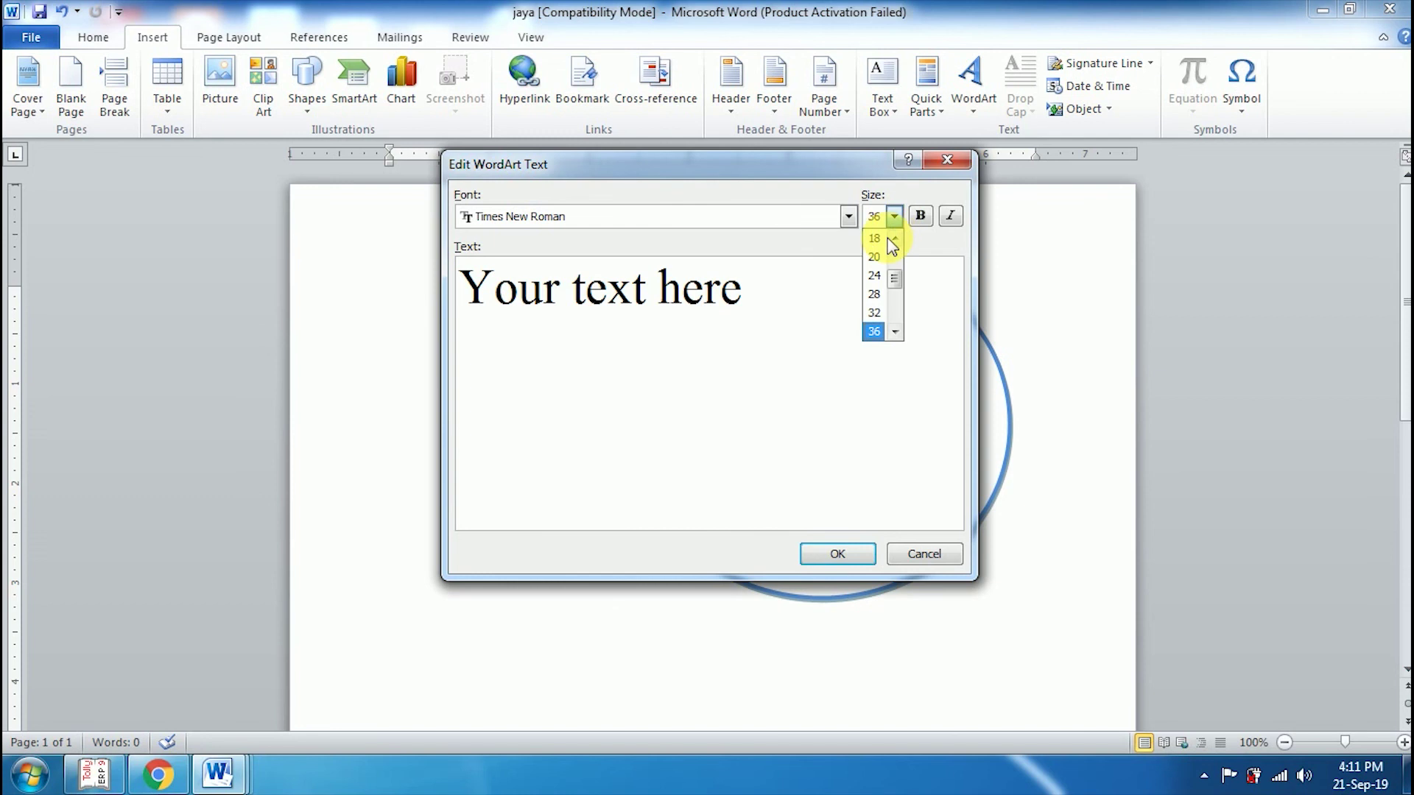
left_click(881, 250)
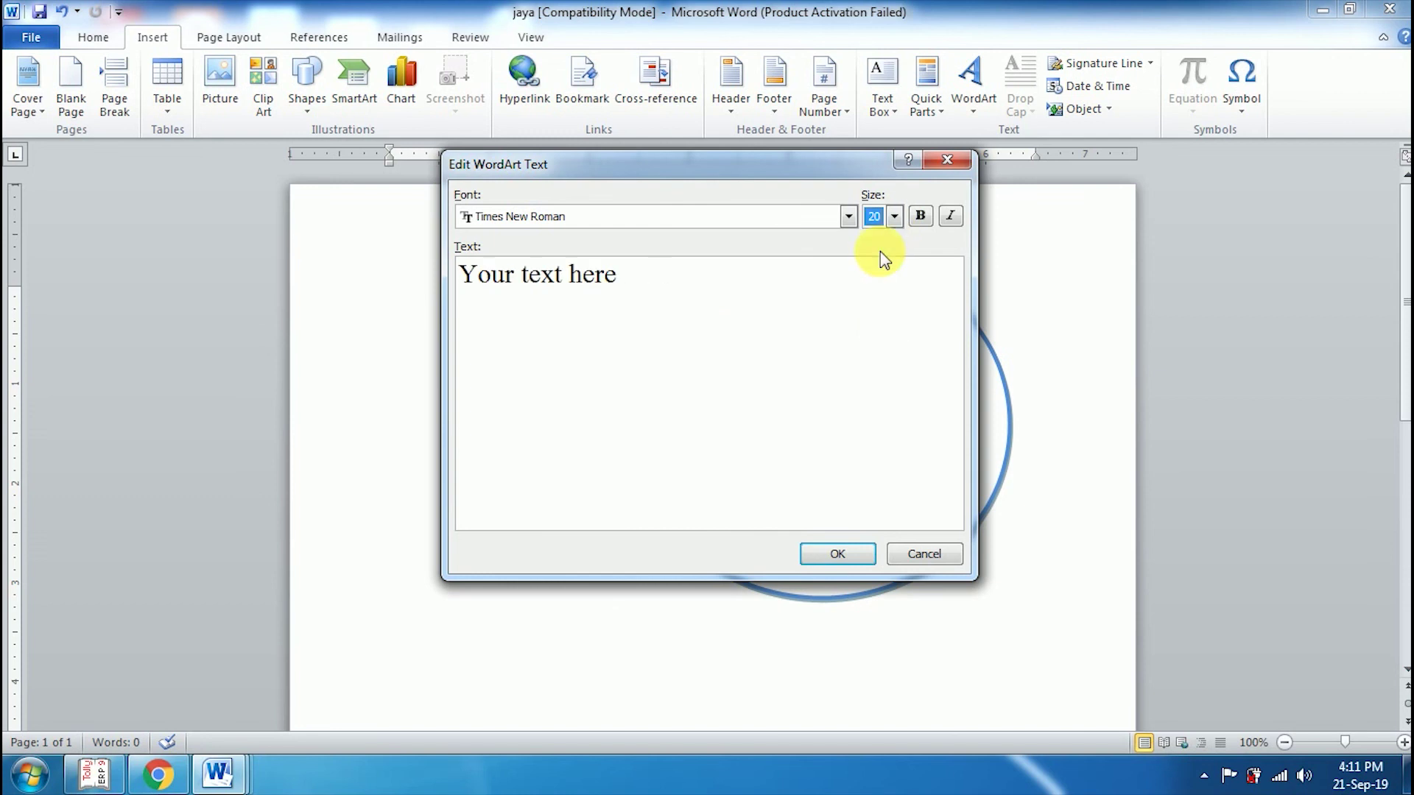
left_click(918, 216)
left_click_drag(500, 289, 463, 277)
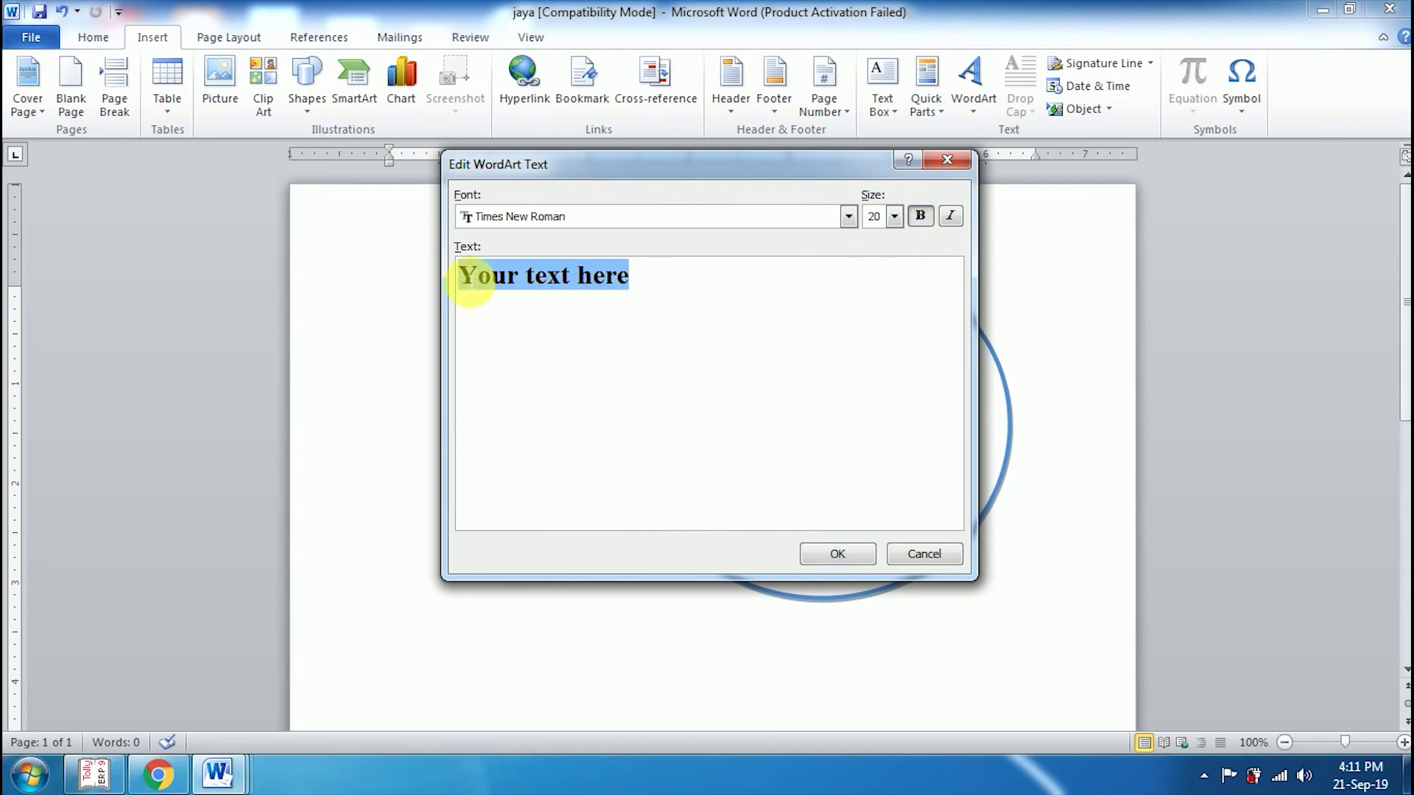
type("Udaipur")
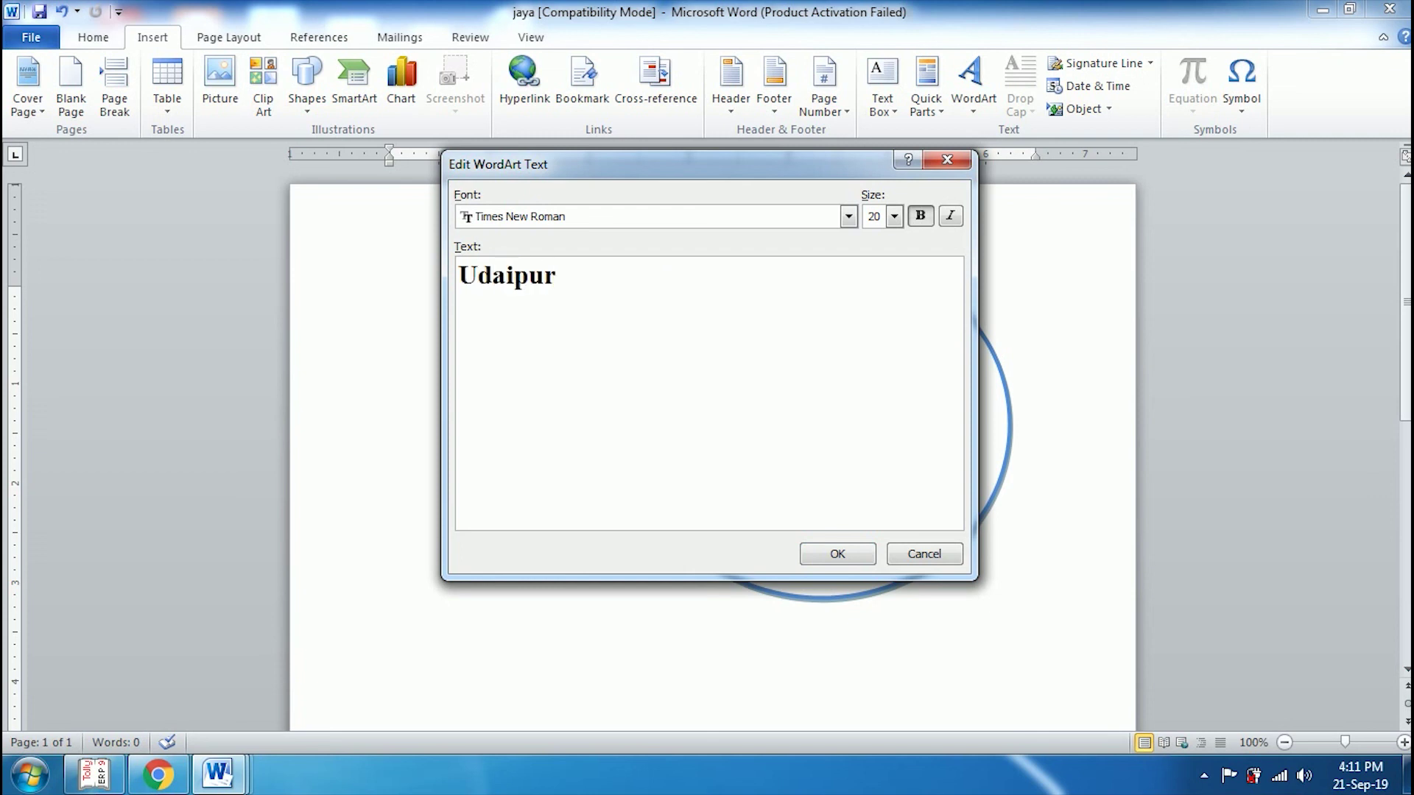
- Confirm the Udaipur WordArt, set its position to Top Center, and drag it to the outer ring's bottom
left_click(868, 555)
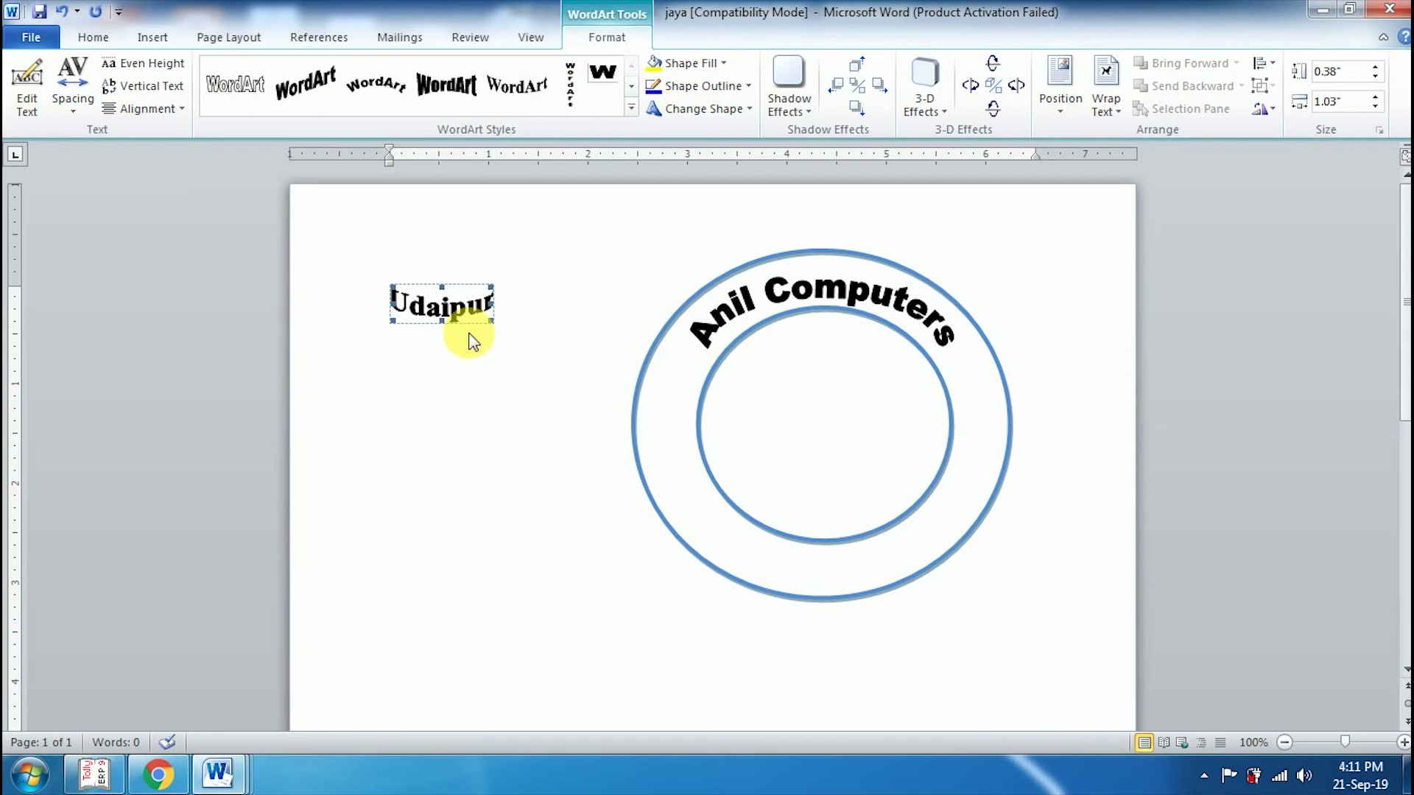
left_click(1062, 104)
left_click(1122, 233)
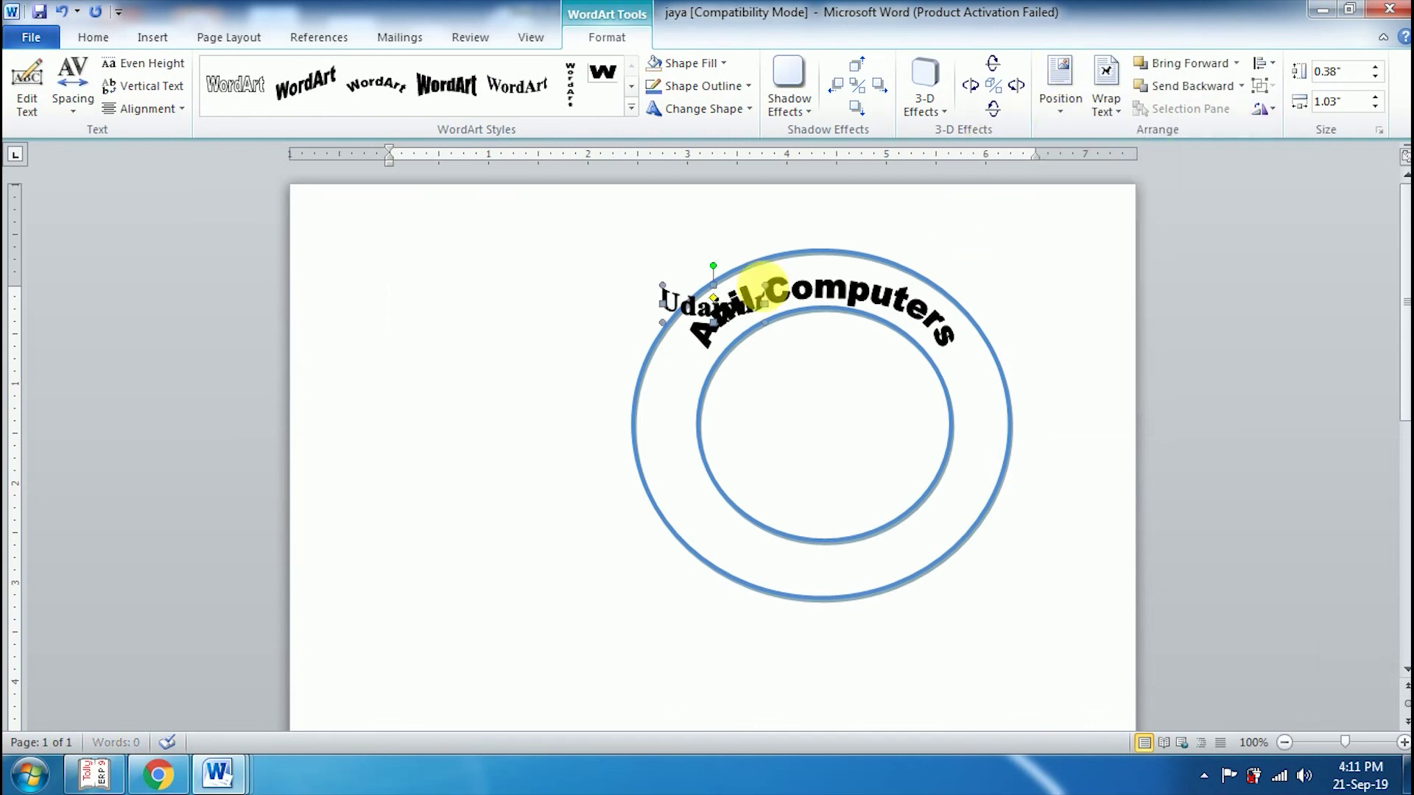
left_click_drag(696, 315, 815, 573)
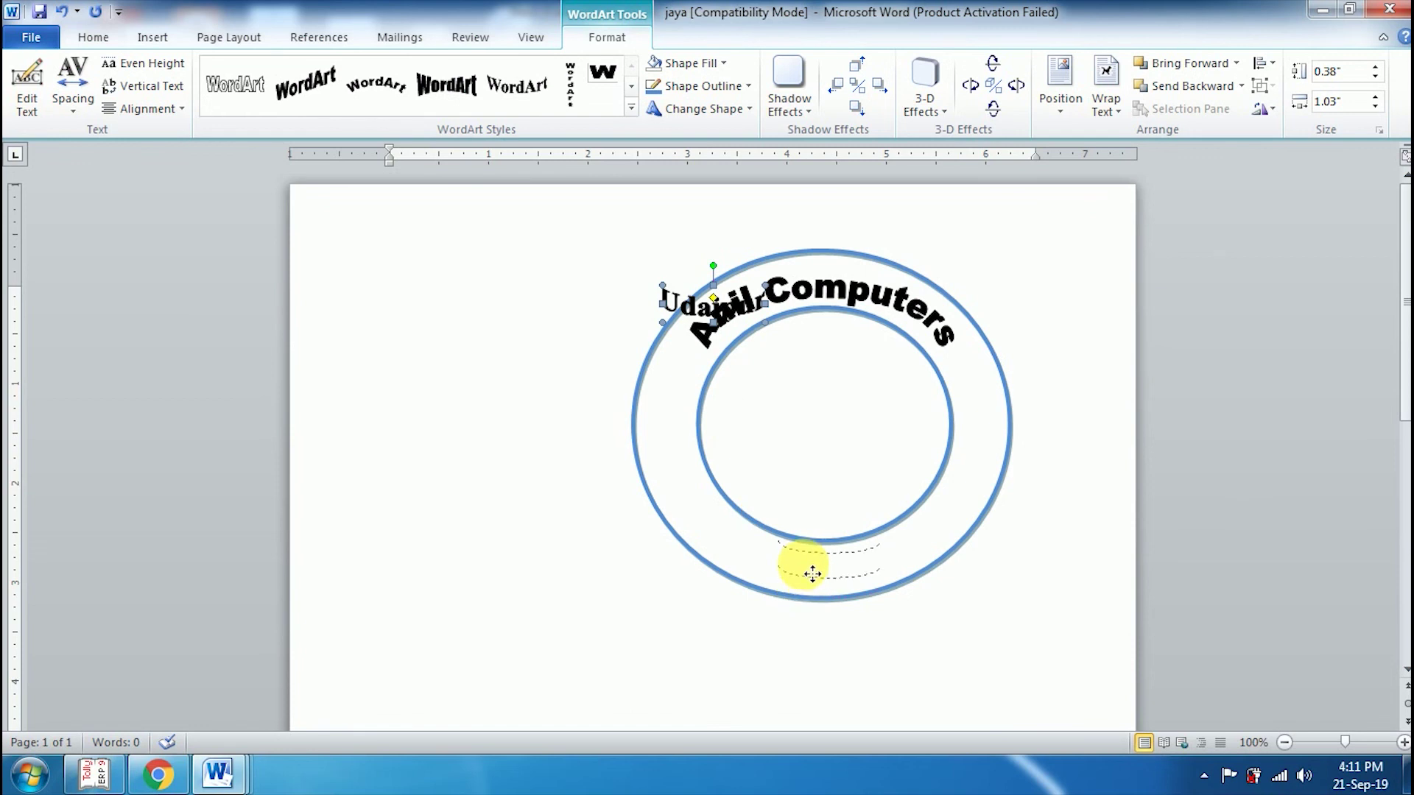
mouse_move(812, 574)
left_mouse_down()
mouse_move(942, 528)
mouse_move(932, 519)
left_mouse_up()
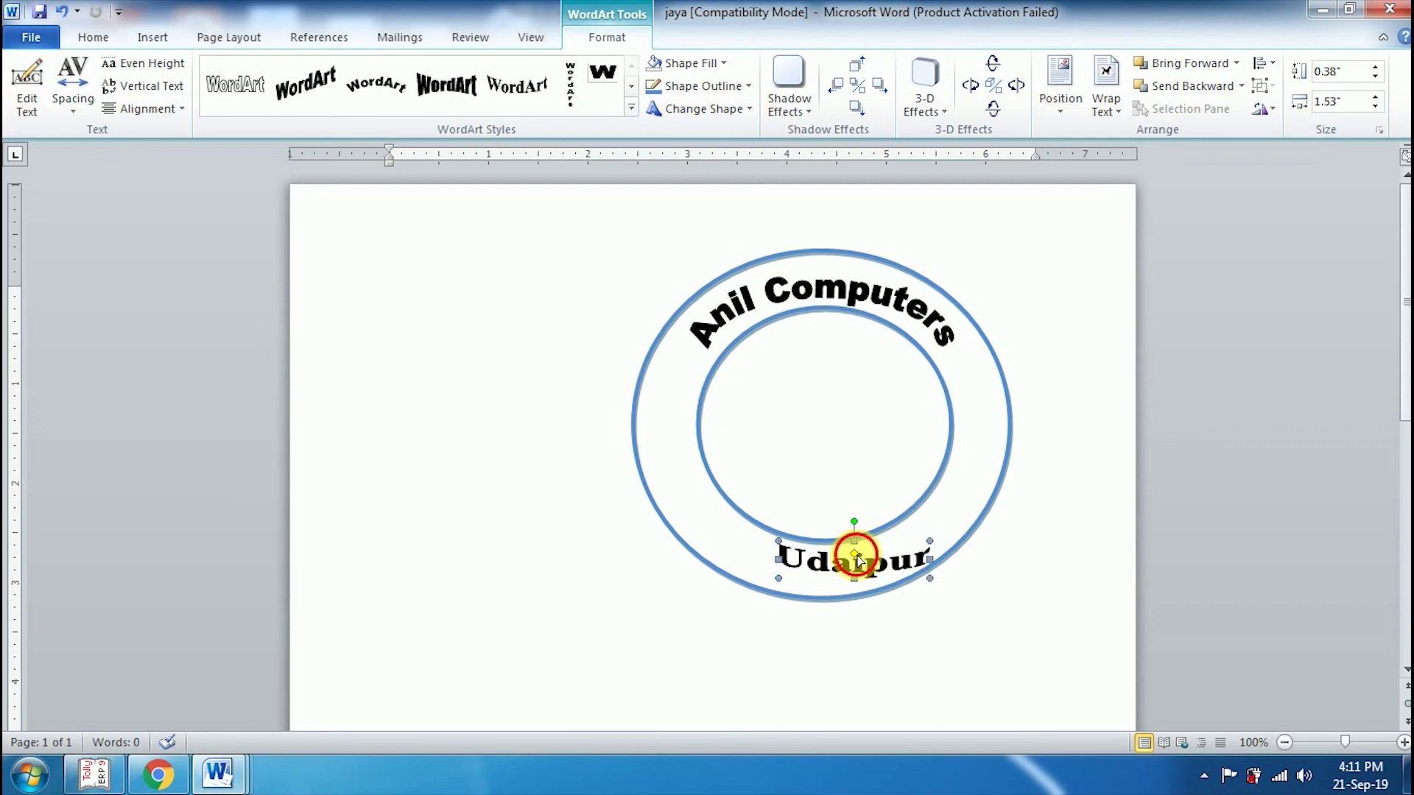
- Enlarge the Udaipur WordArt with its handles to about 0.58" by 2.53"
left_click(856, 548)
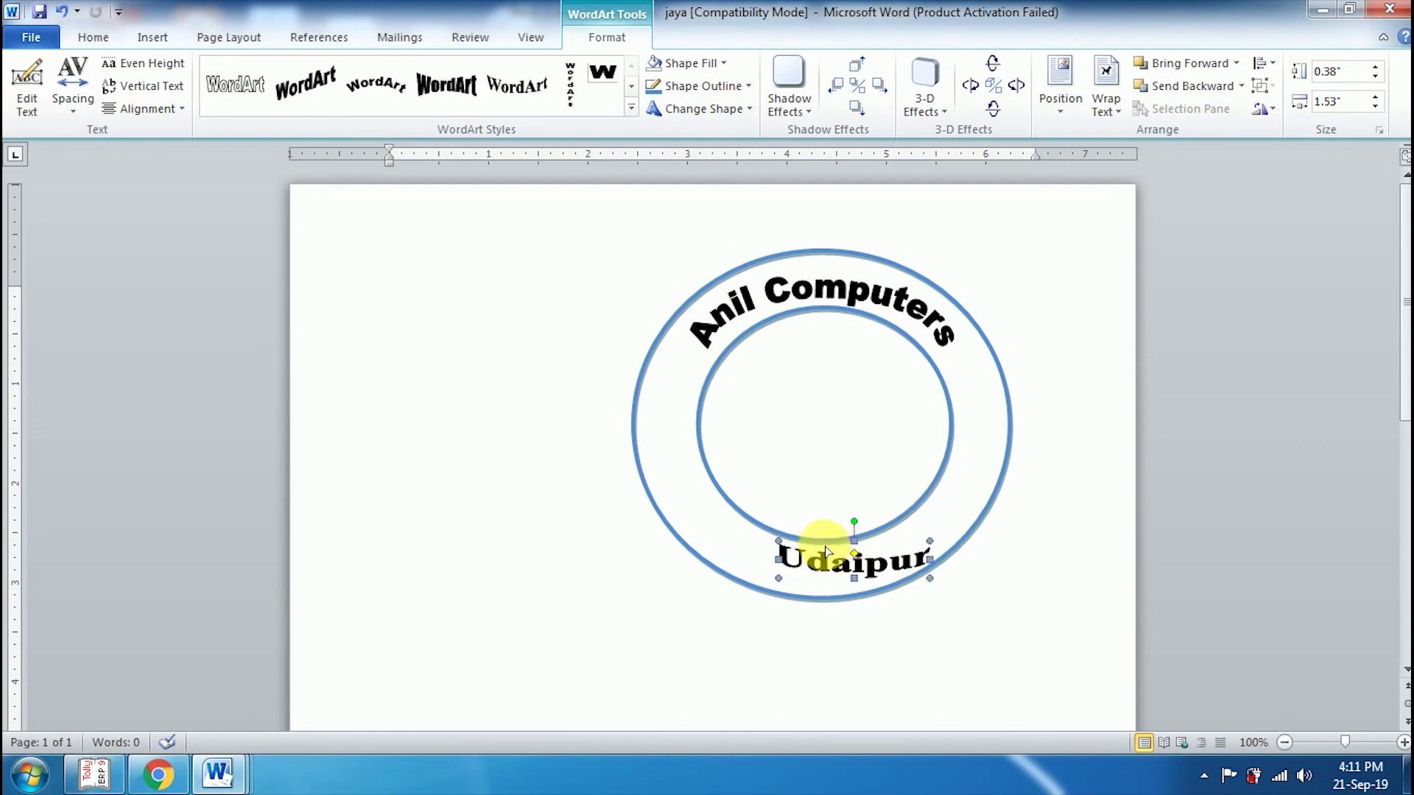
key("Escape")
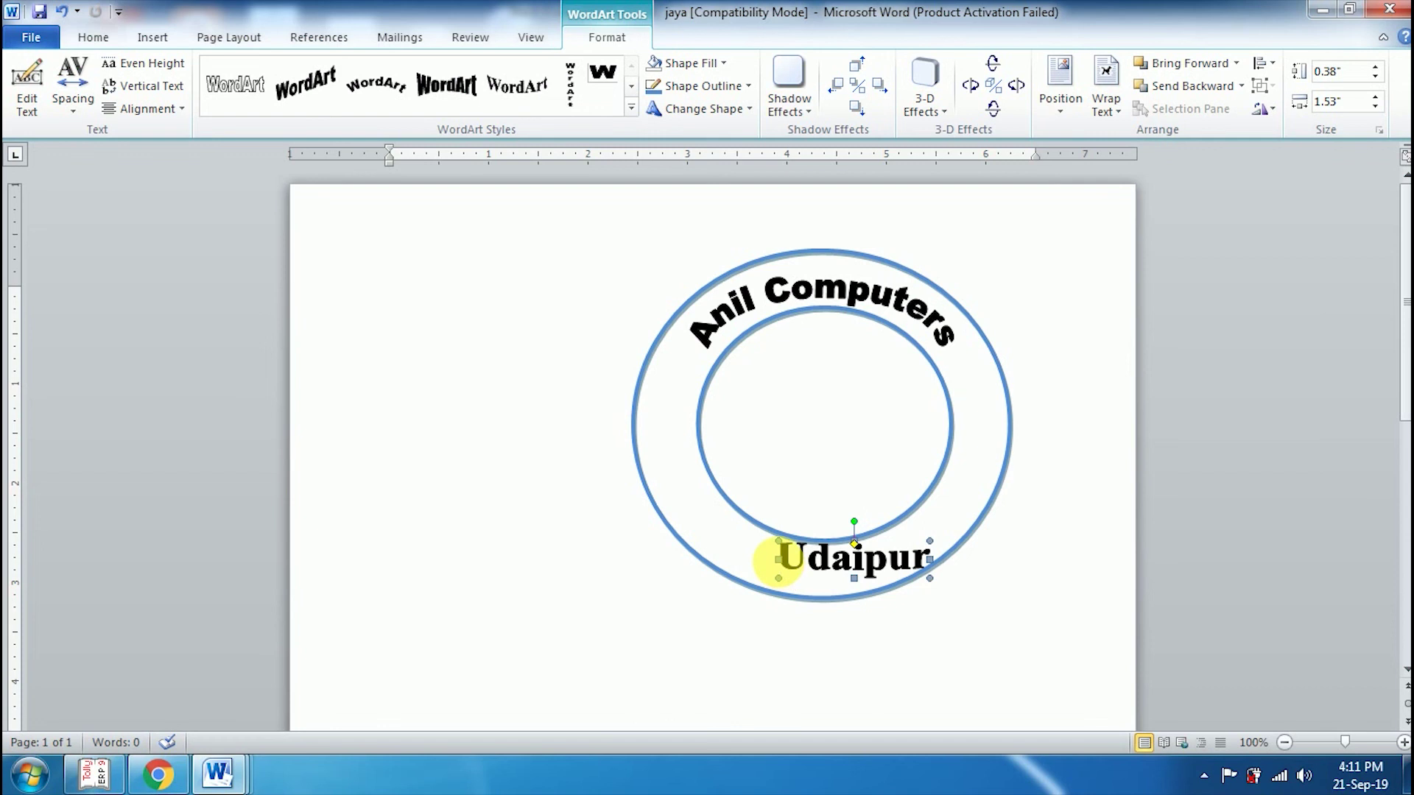
mouse_move(779, 560)
left_mouse_down()
mouse_move(766, 578)
mouse_move(705, 593)
left_mouse_up()
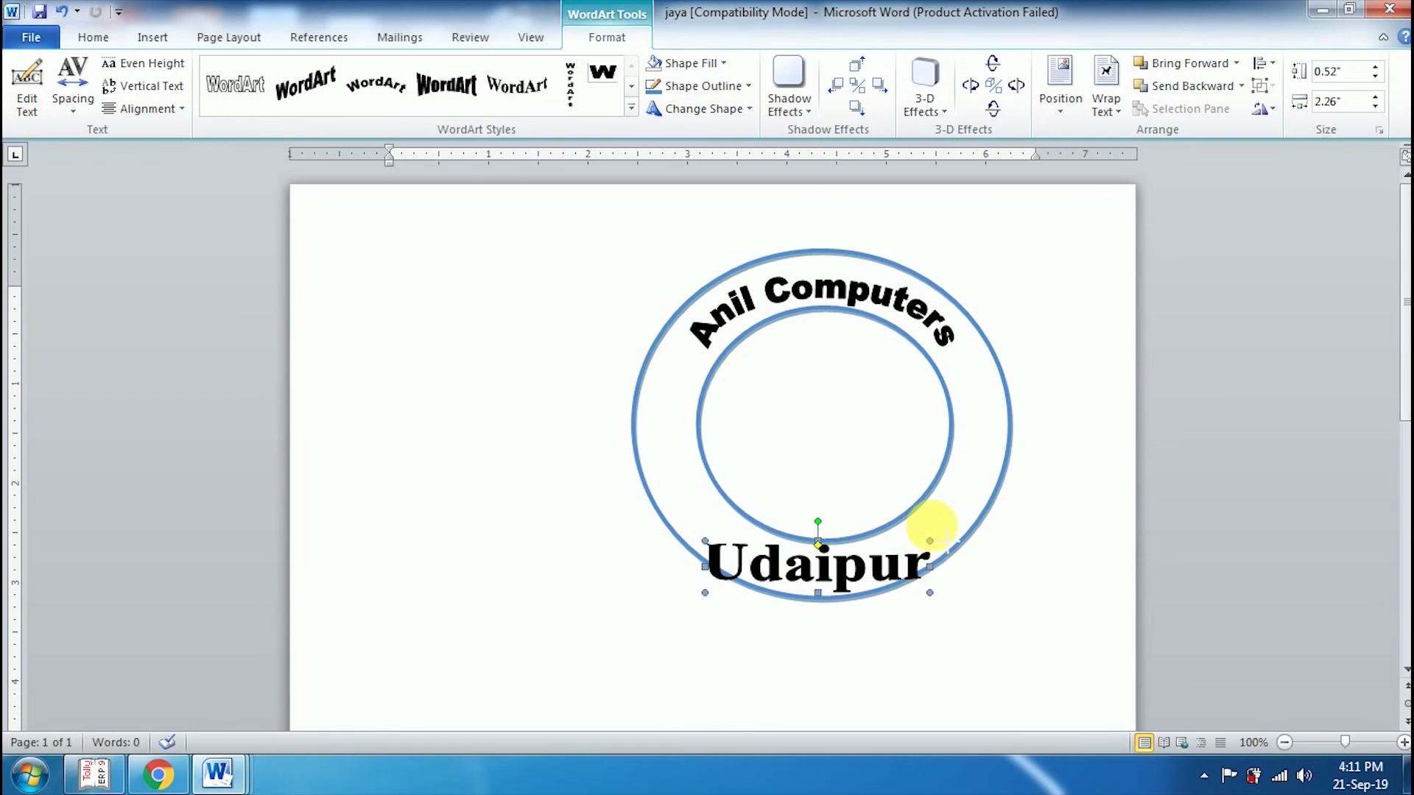
mouse_move(930, 539)
left_mouse_down()
mouse_move(931, 517)
mouse_move(927, 532)
left_mouse_up()
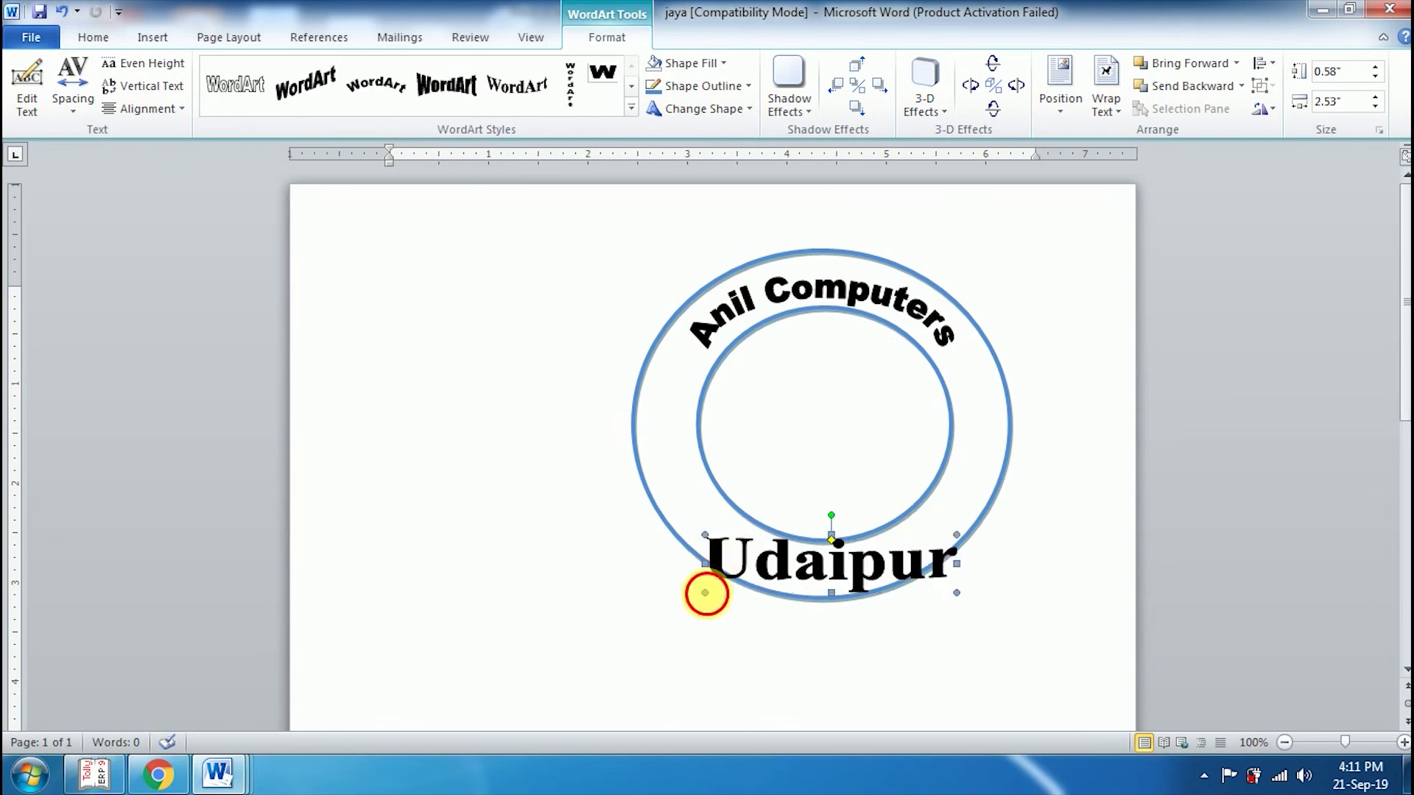
left_click_drag(706, 593, 703, 563)
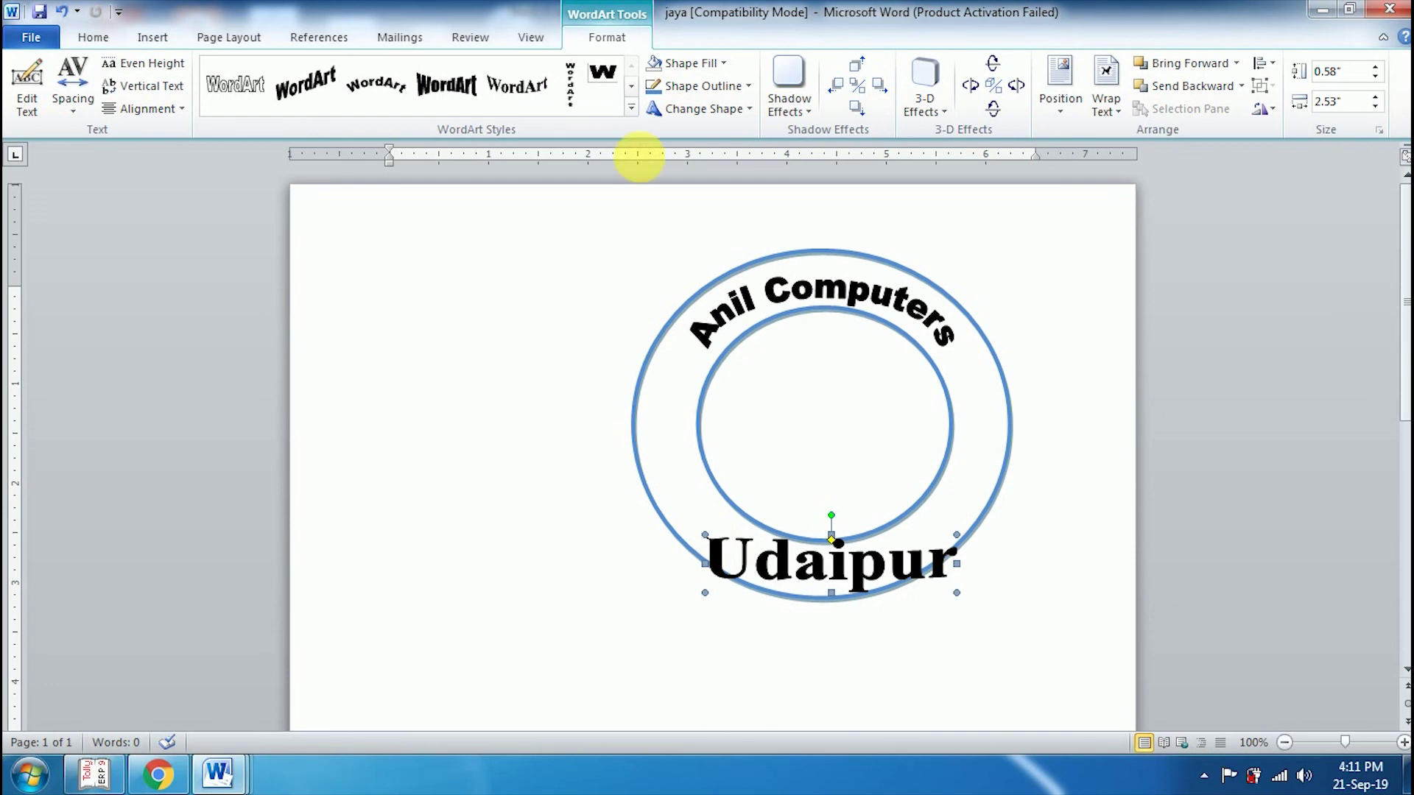
- Bend Udaipur into an Arch Down curve and nudge it up four steps
left_click(713, 109)
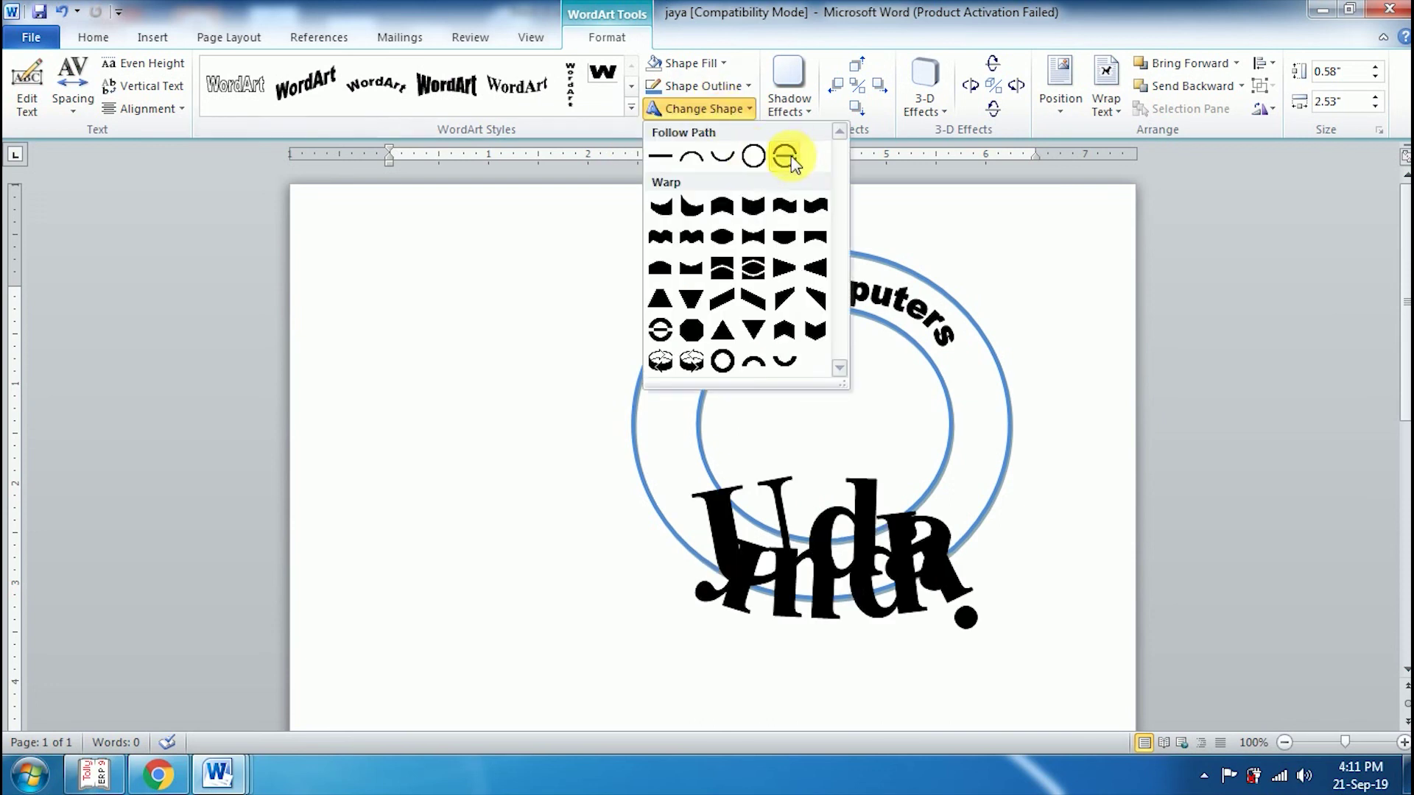
left_click(708, 154)
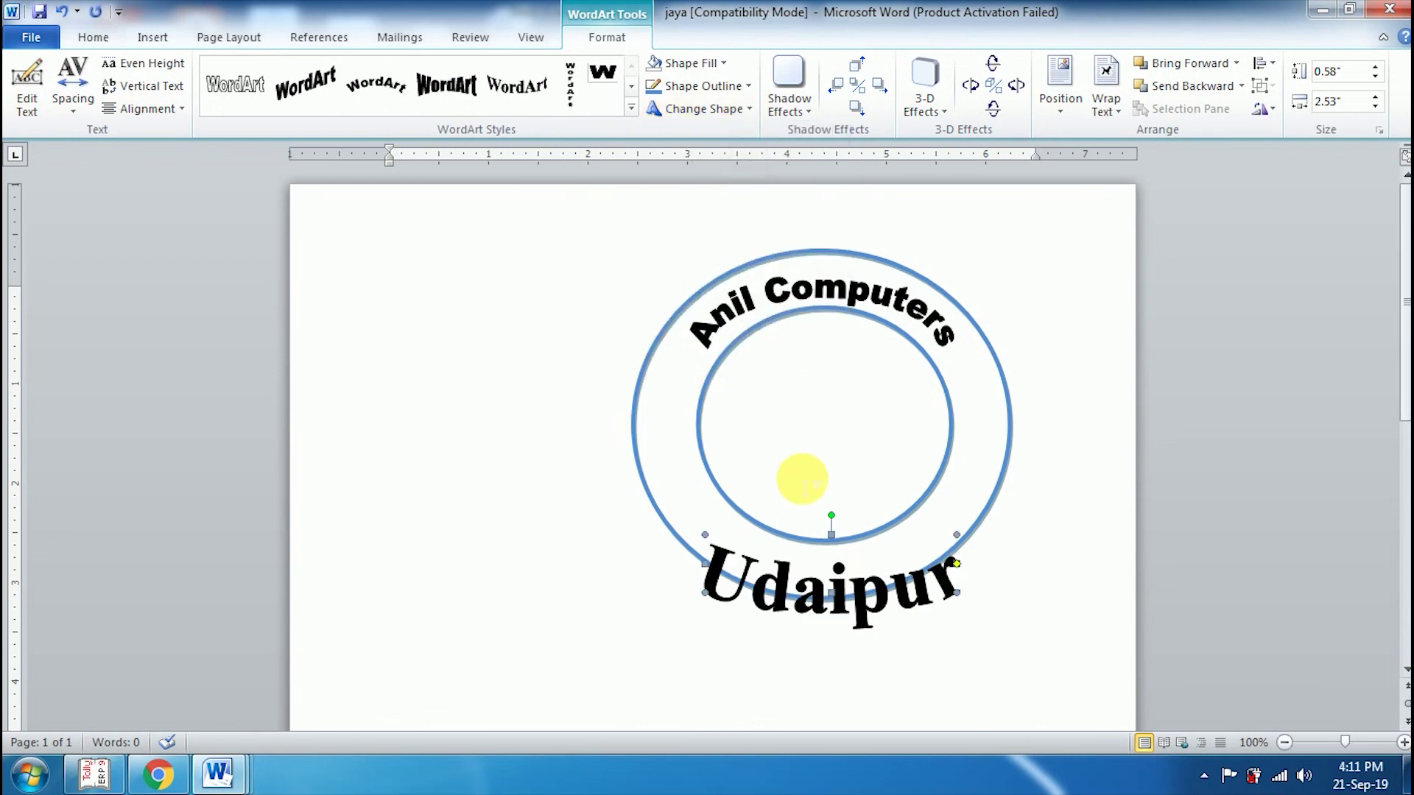
key("Up")
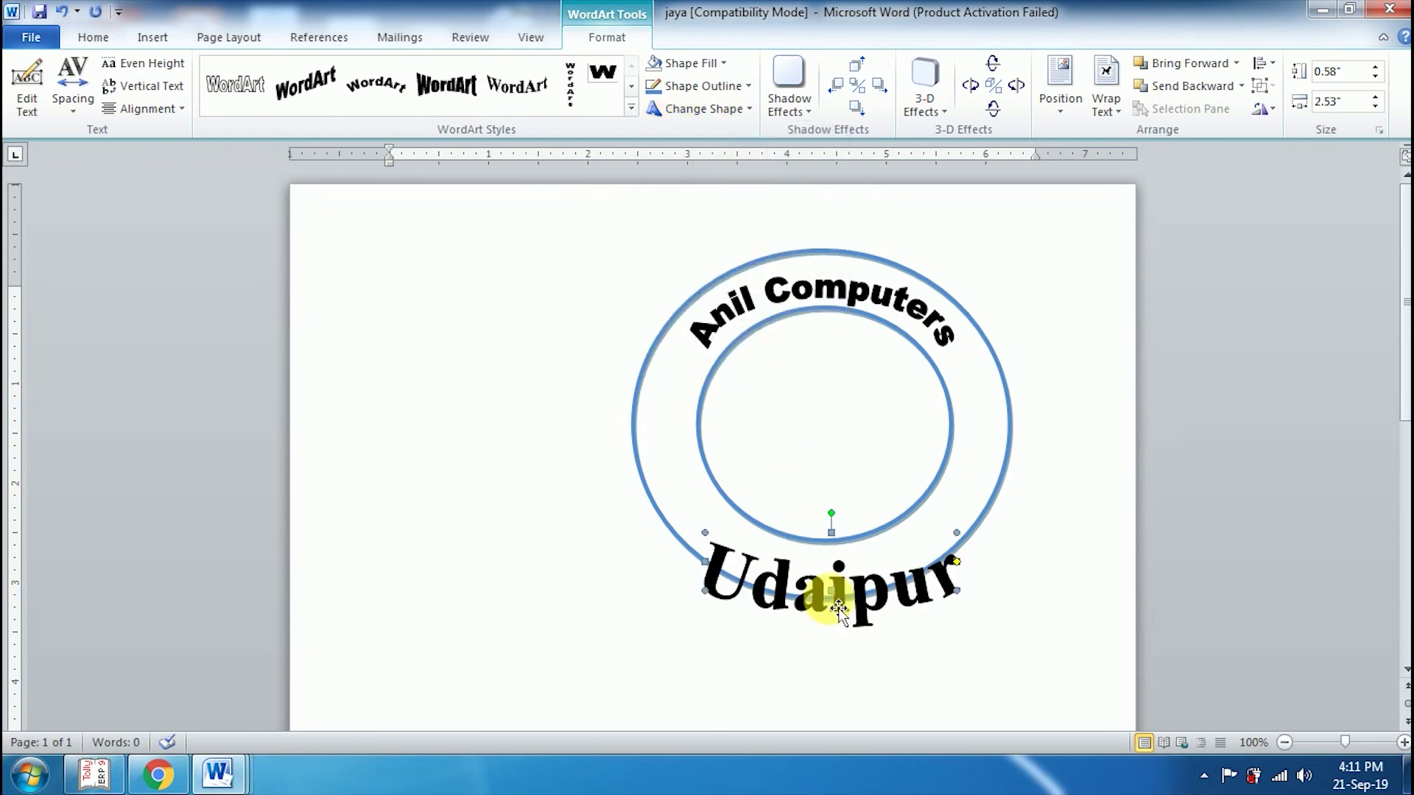
key("Up")
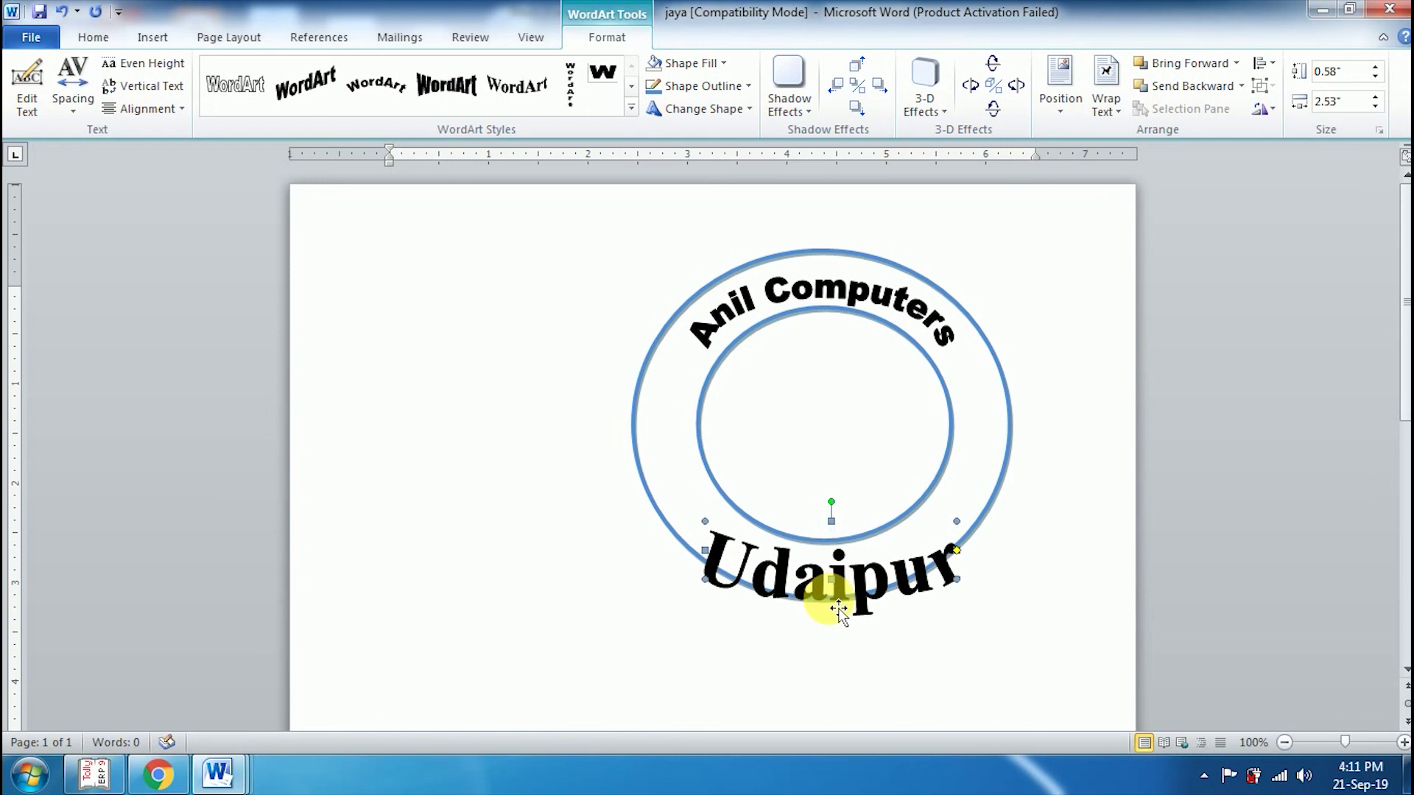
key("Up")
key("Up")
key("Up")
key("Up")
key("Up")
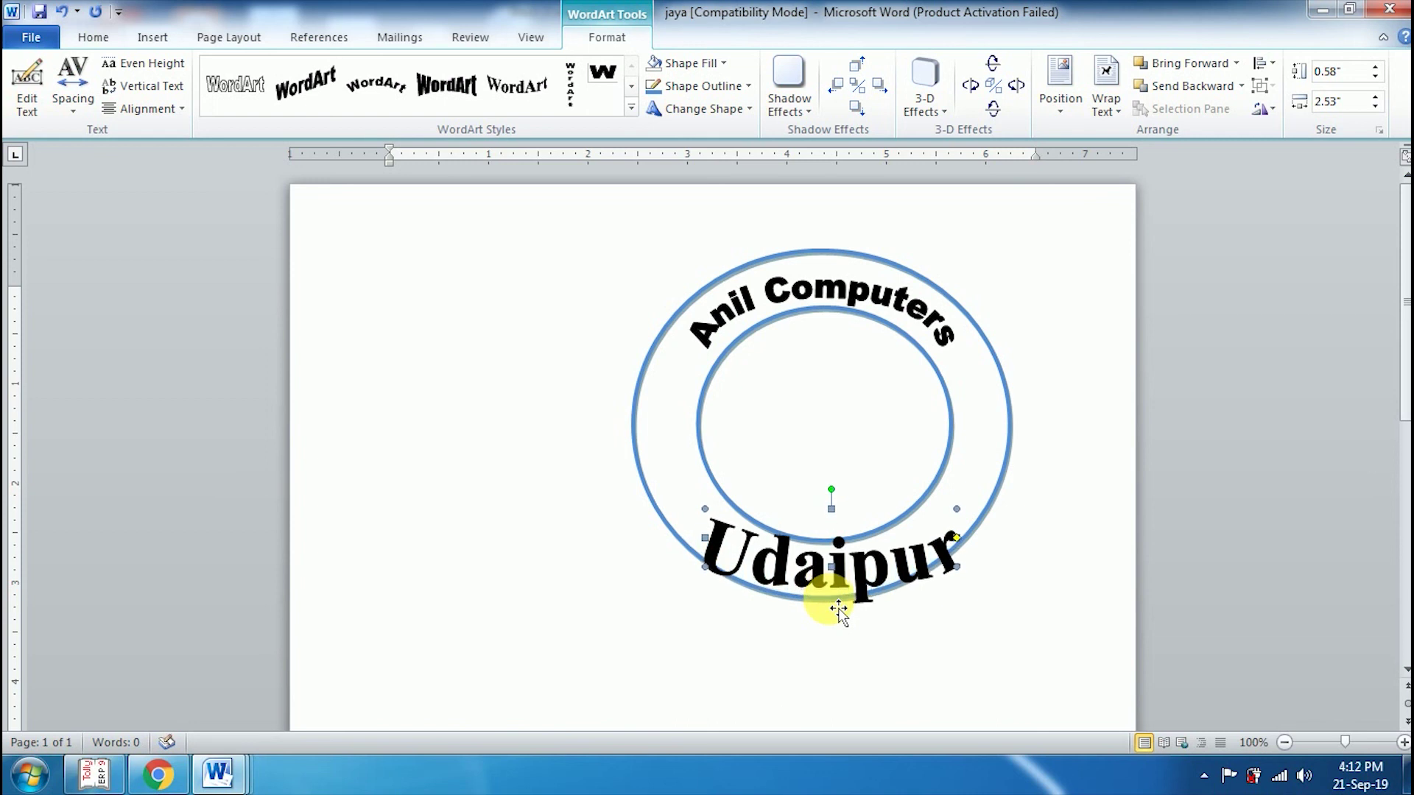
key("Up")
key("Up")
key("Up")
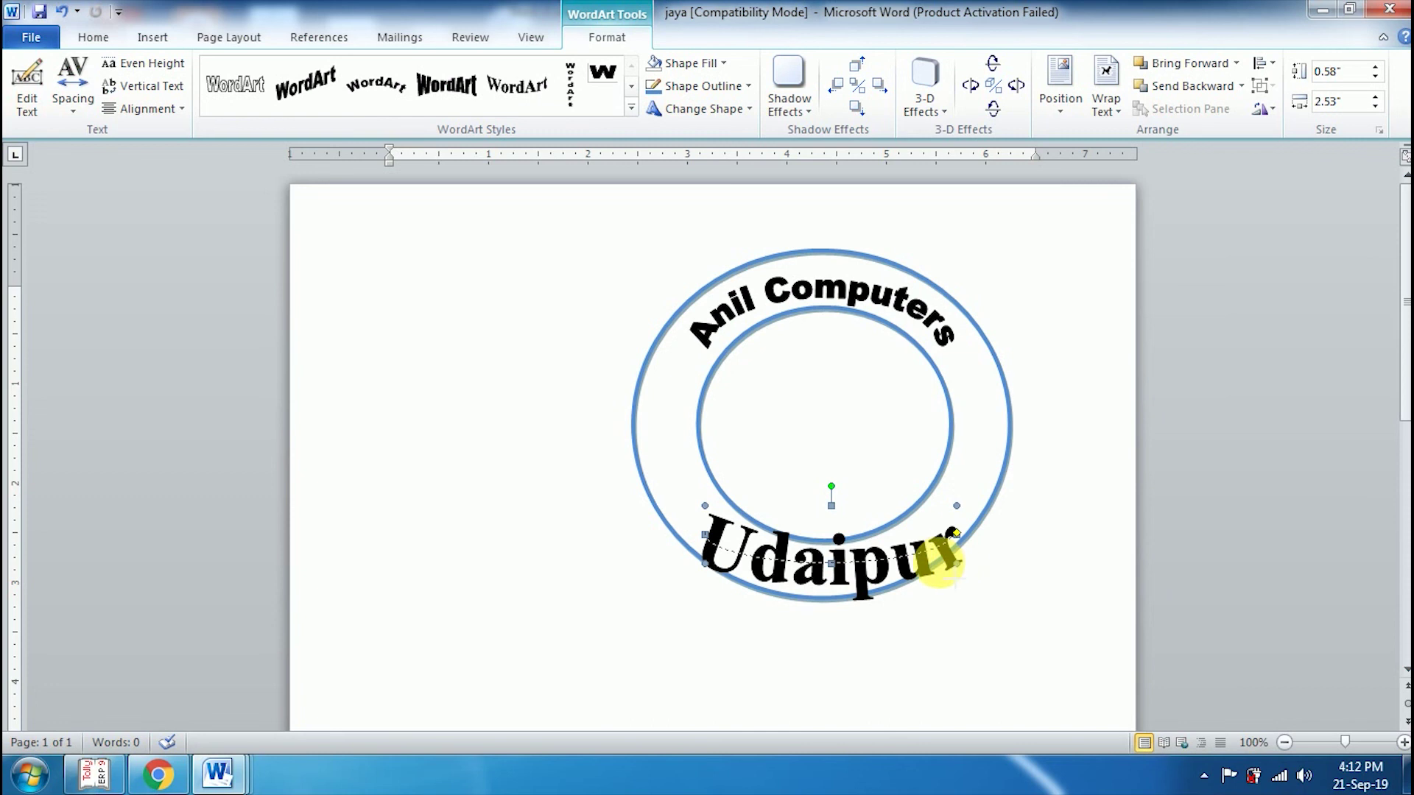
- Narrow Udaipur to 0.57" by 2.16" and shift it slightly right to fit the bottom band
left_click_drag(935, 565, 916, 562)
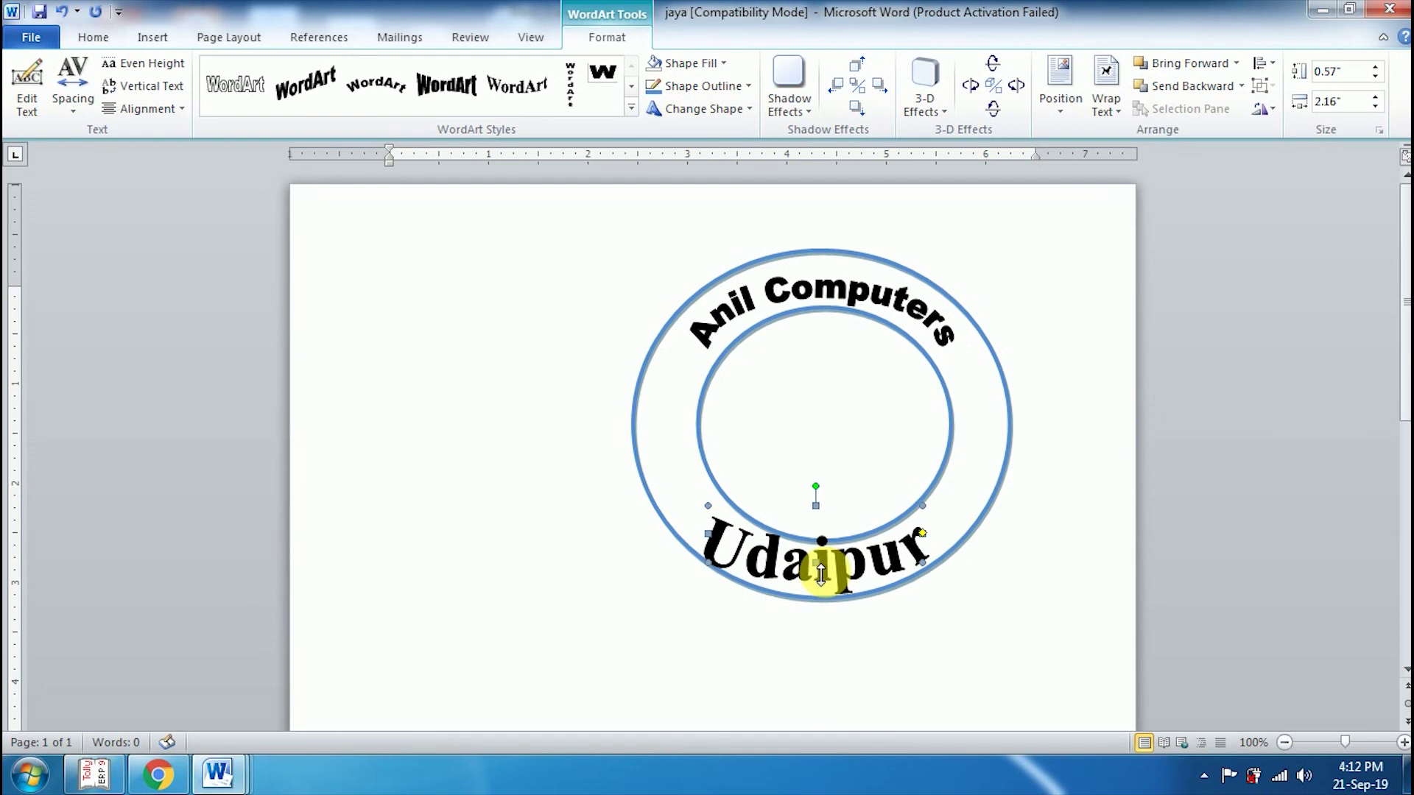
left_click_drag(817, 563, 821, 573)
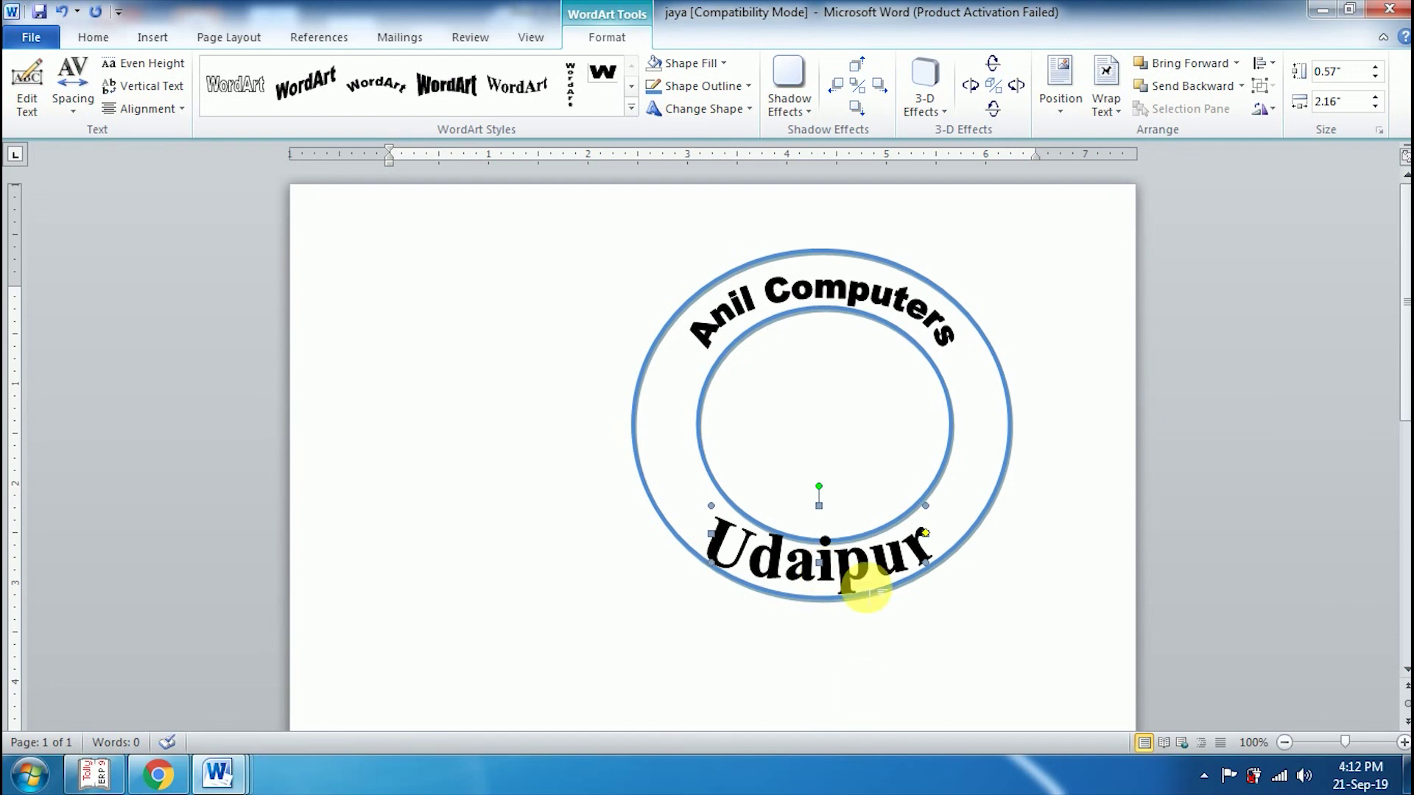
left_click(832, 295)
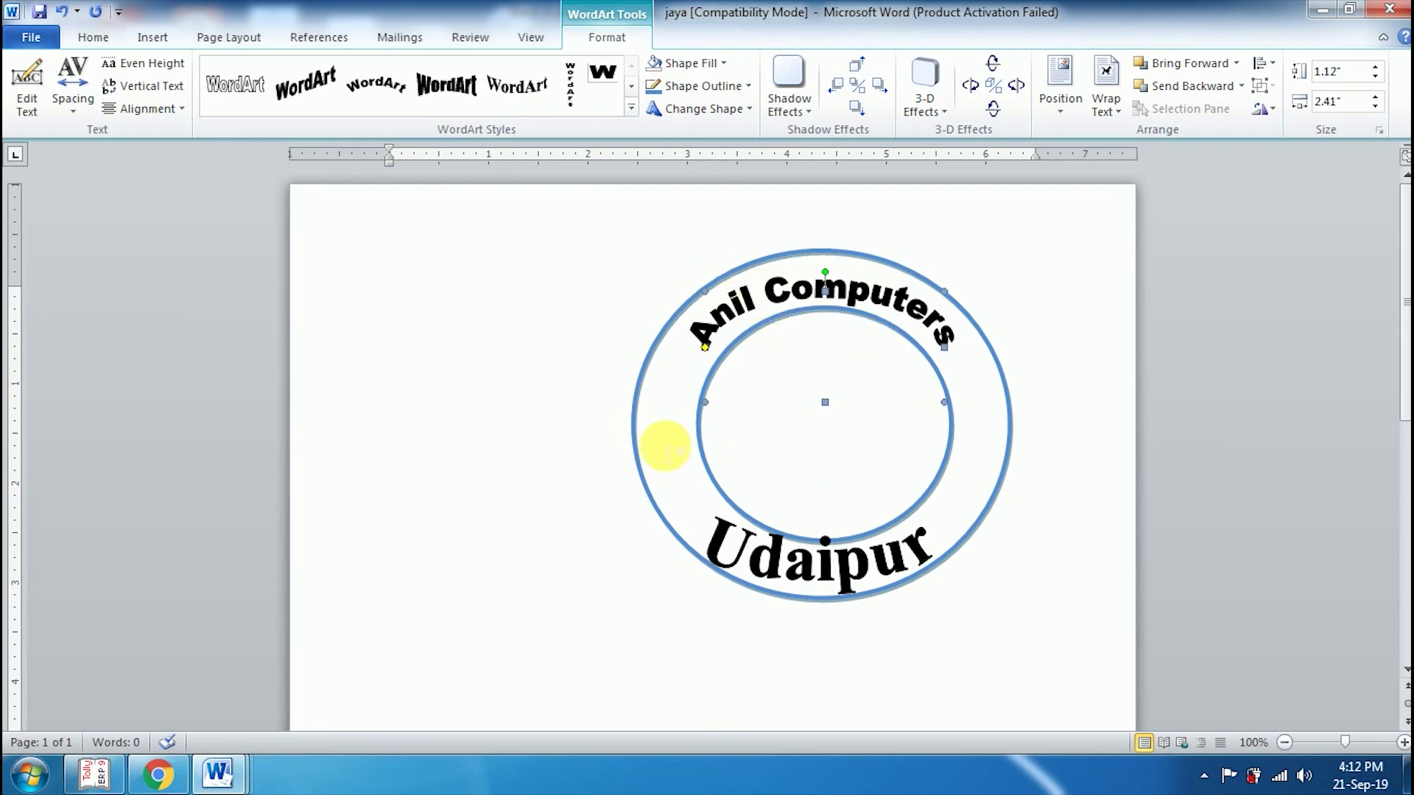
left_click(711, 469)
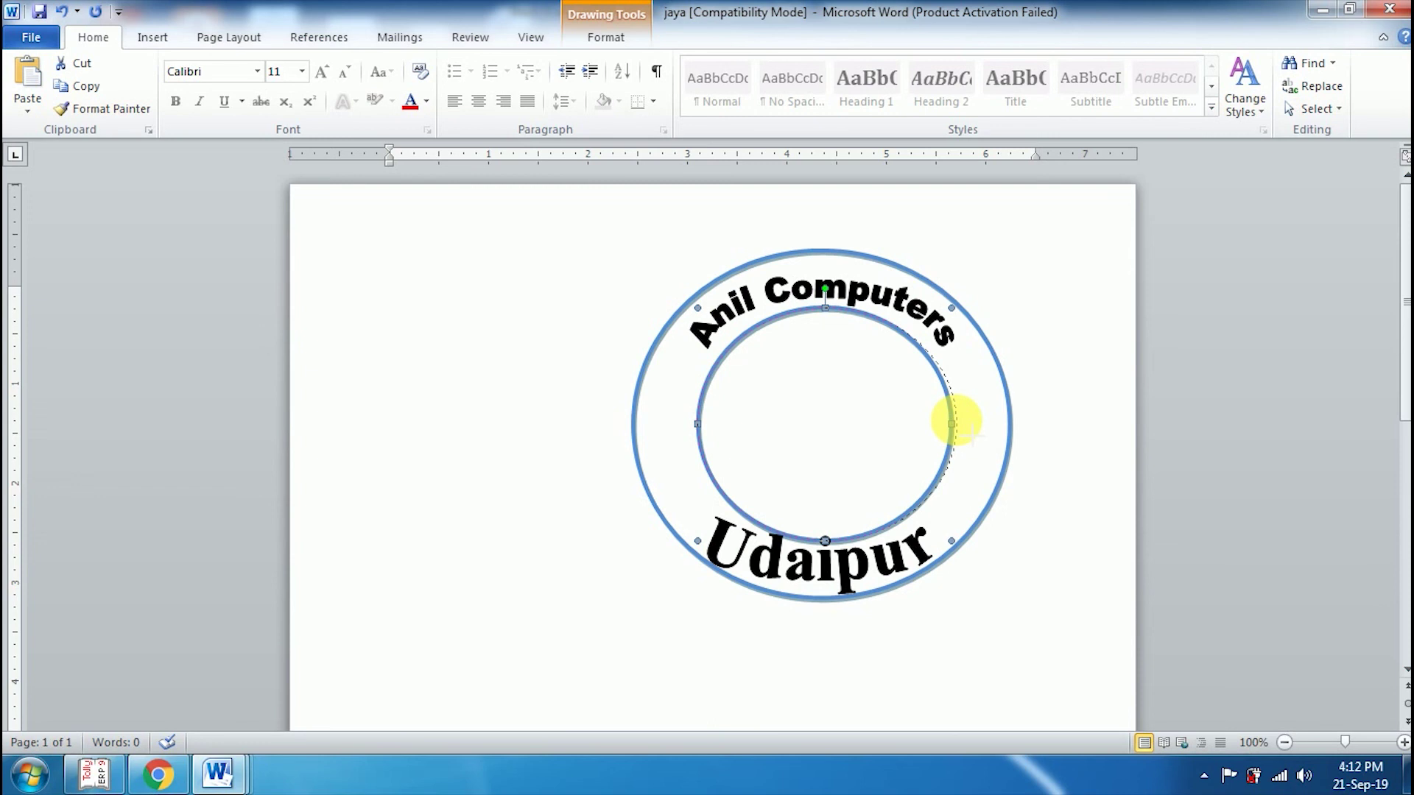
- Widen the inner blue circle on both sides and nudge it down one step to centre it
left_click_drag(960, 424, 964, 424)
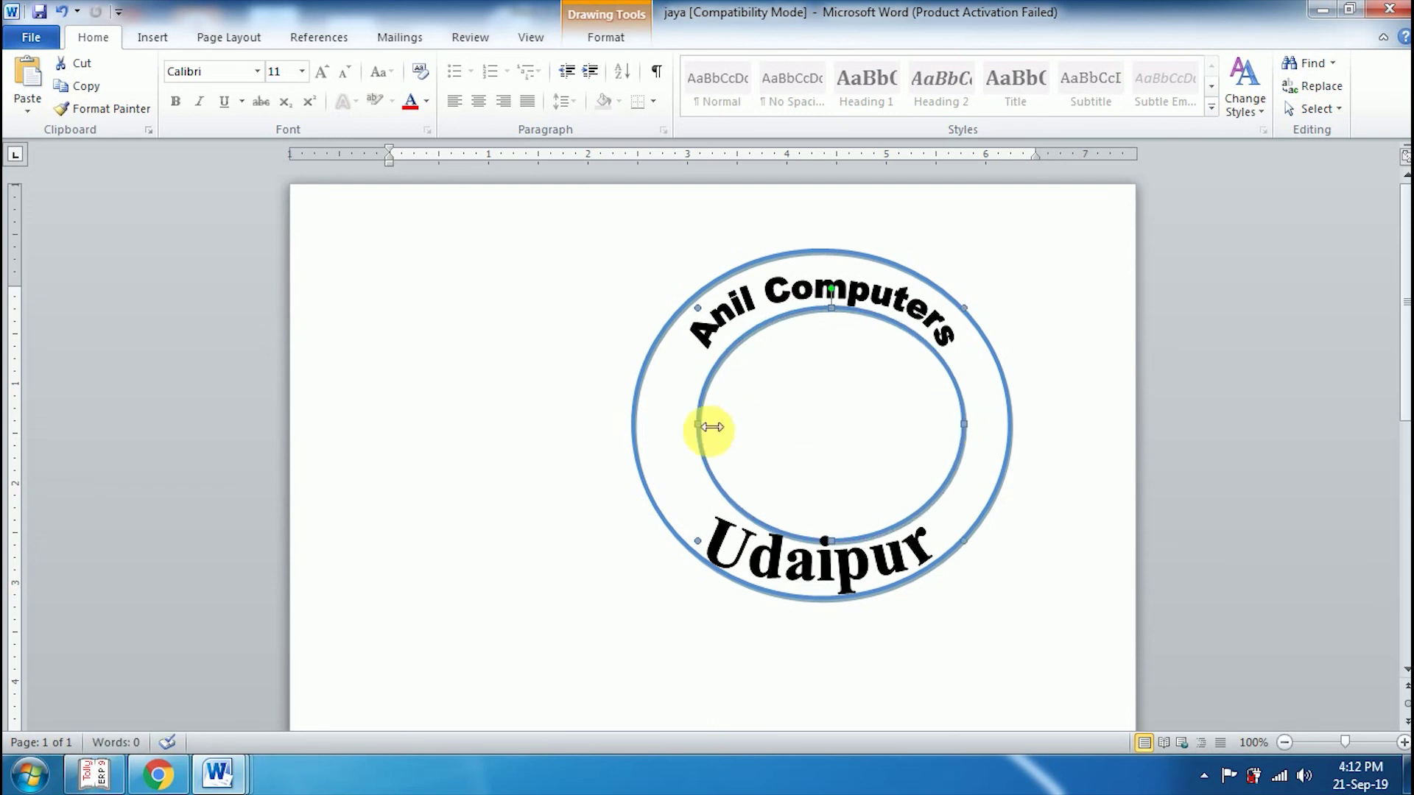
left_click_drag(698, 424, 686, 424)
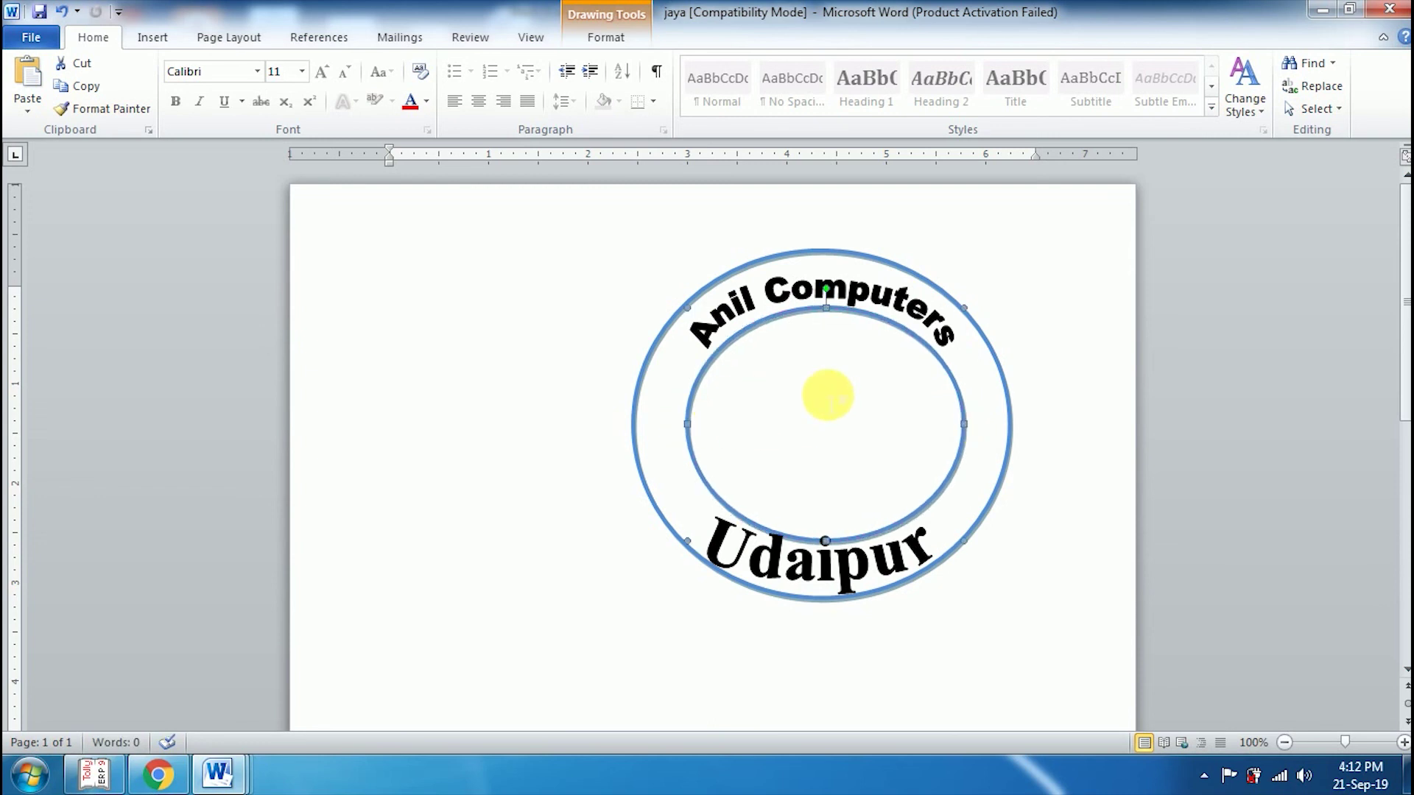
left_click(828, 395)
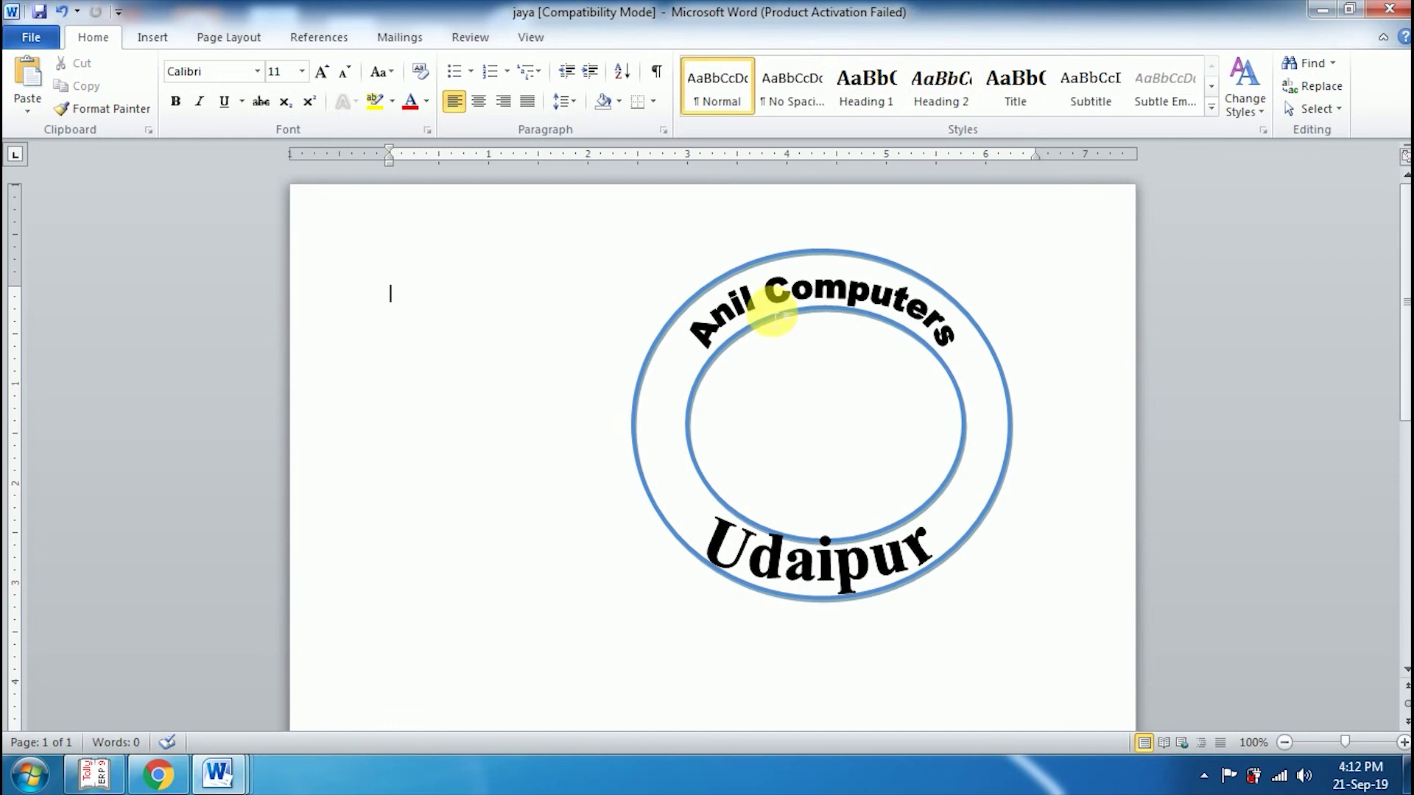
left_click(773, 322)
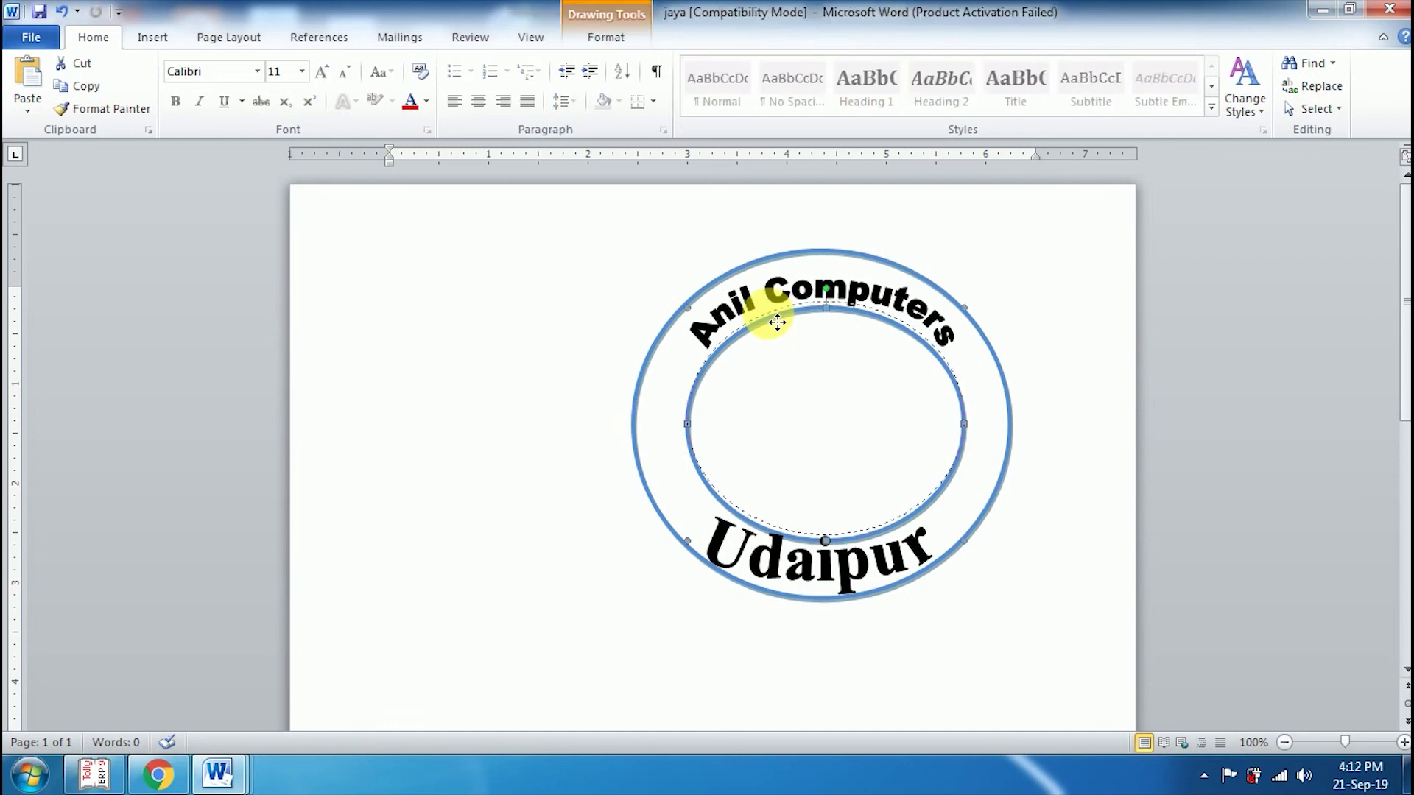
left_click(776, 321)
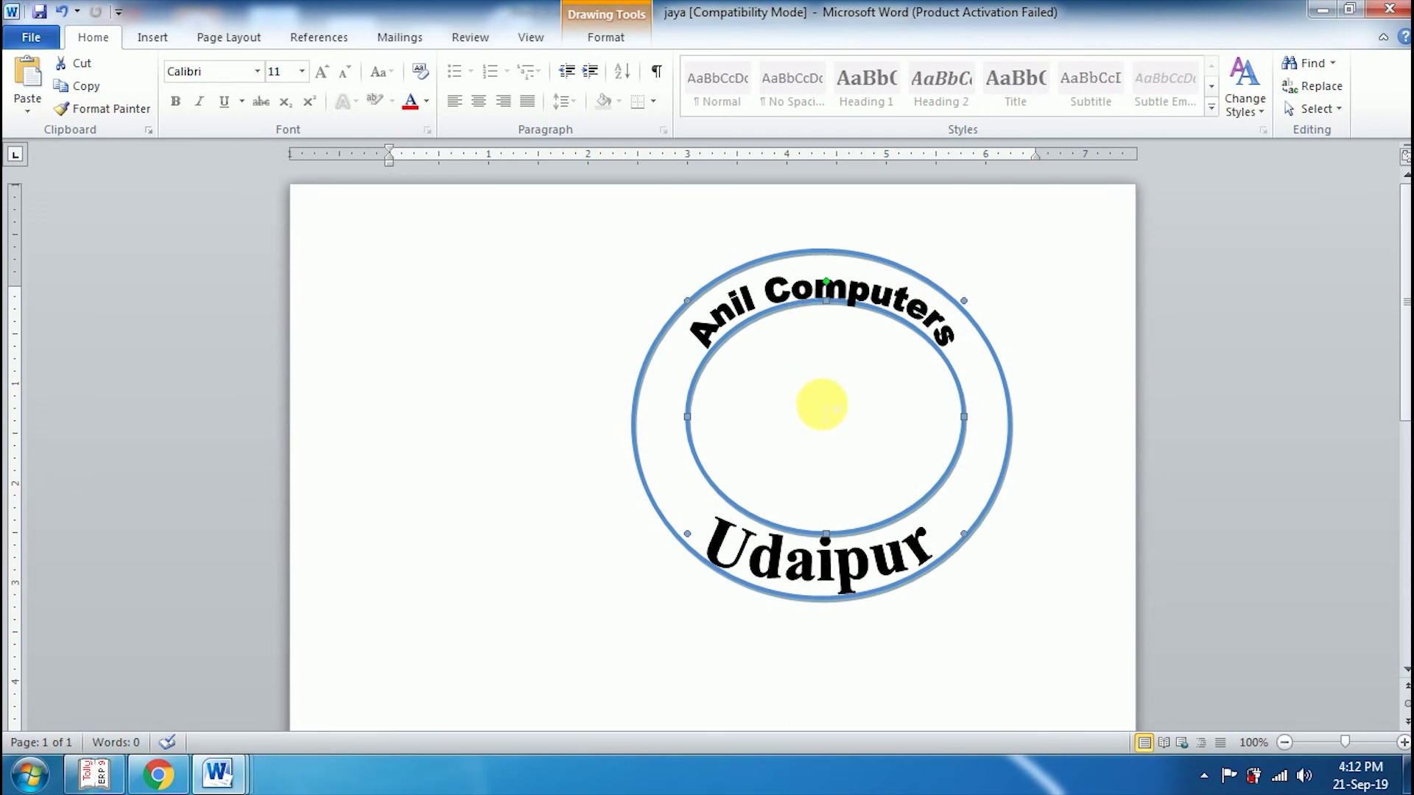
key("Down")
key("Down")
key("Down")
key("Down")
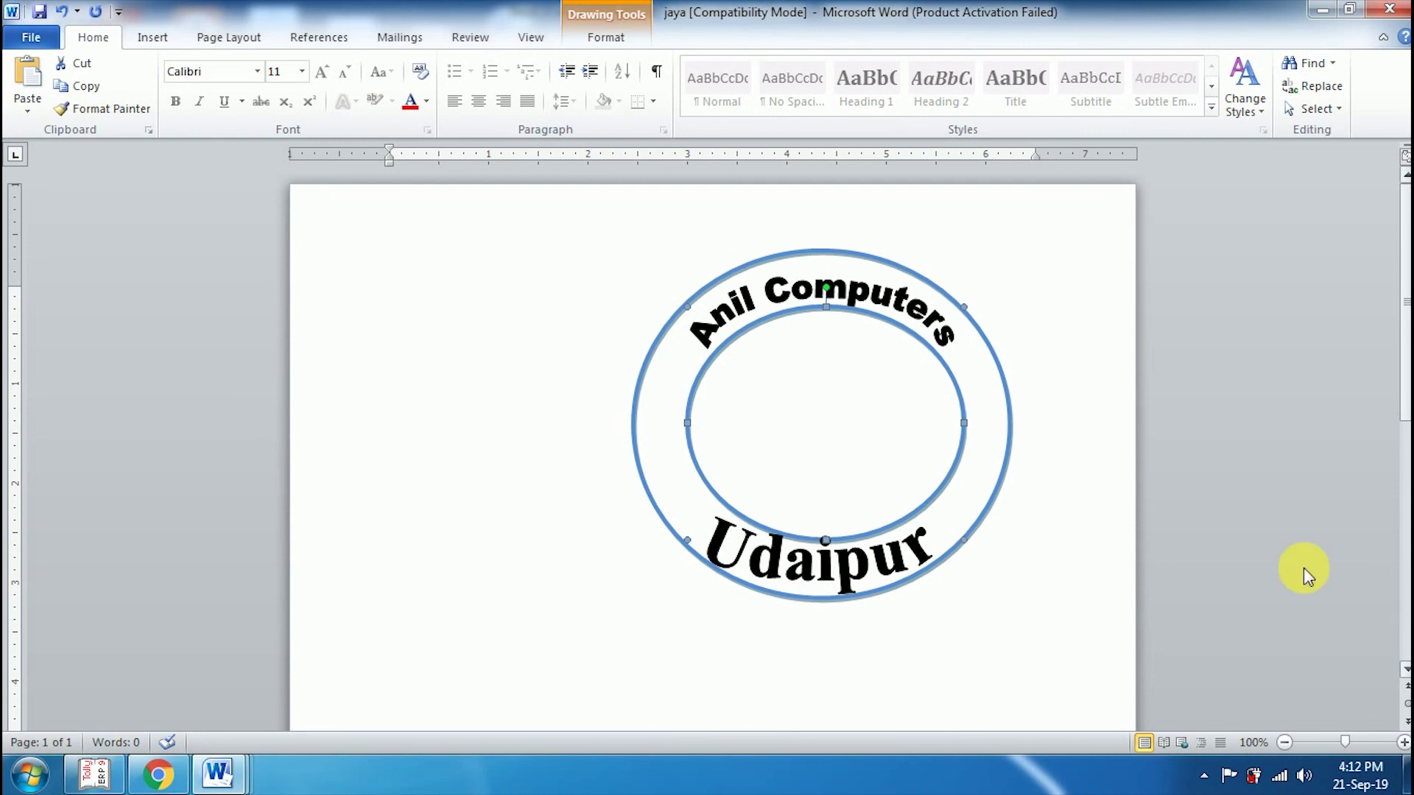
left_click(450, 369)
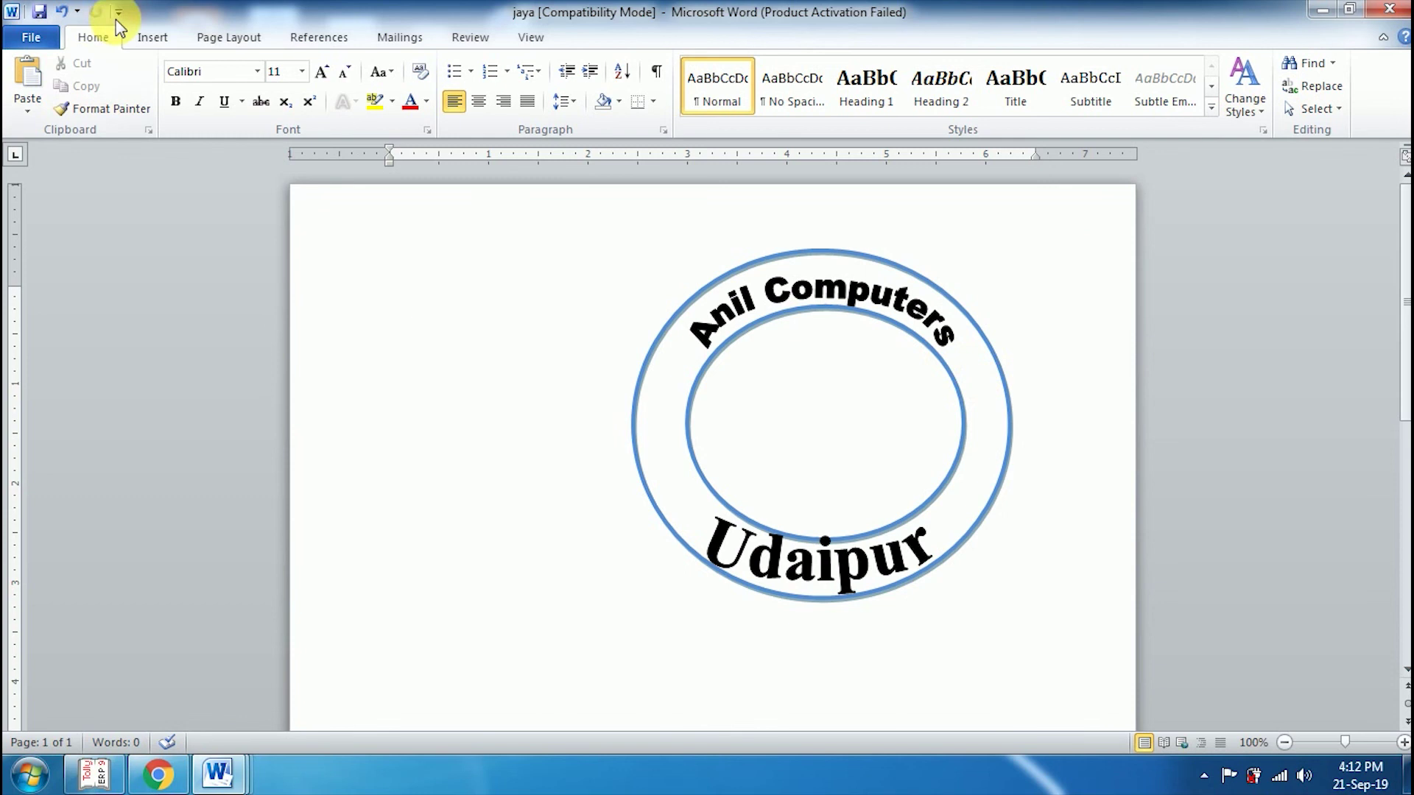
- Insert the Logo picture and enlarge it to about 1.28 inches
left_click(155, 37)
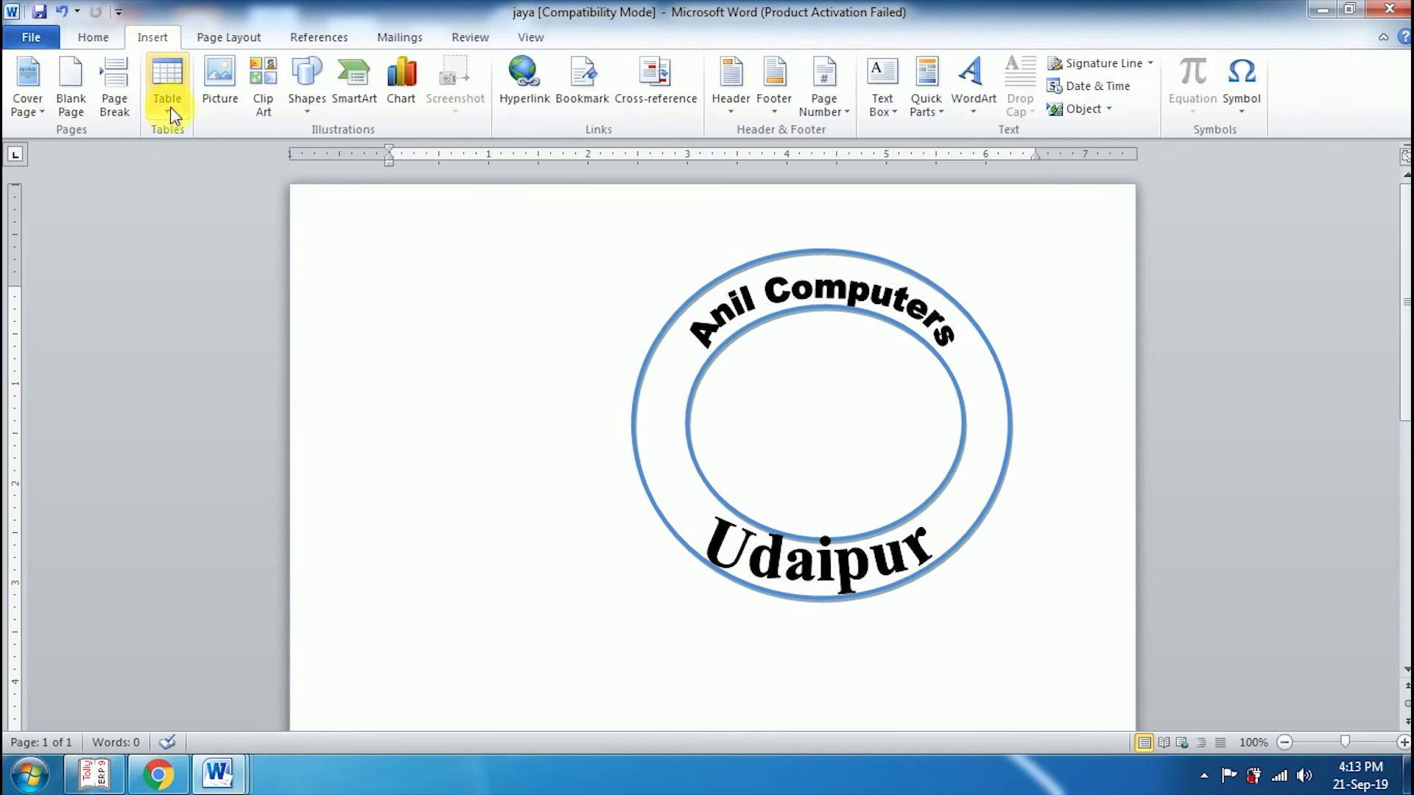
left_click(219, 77)
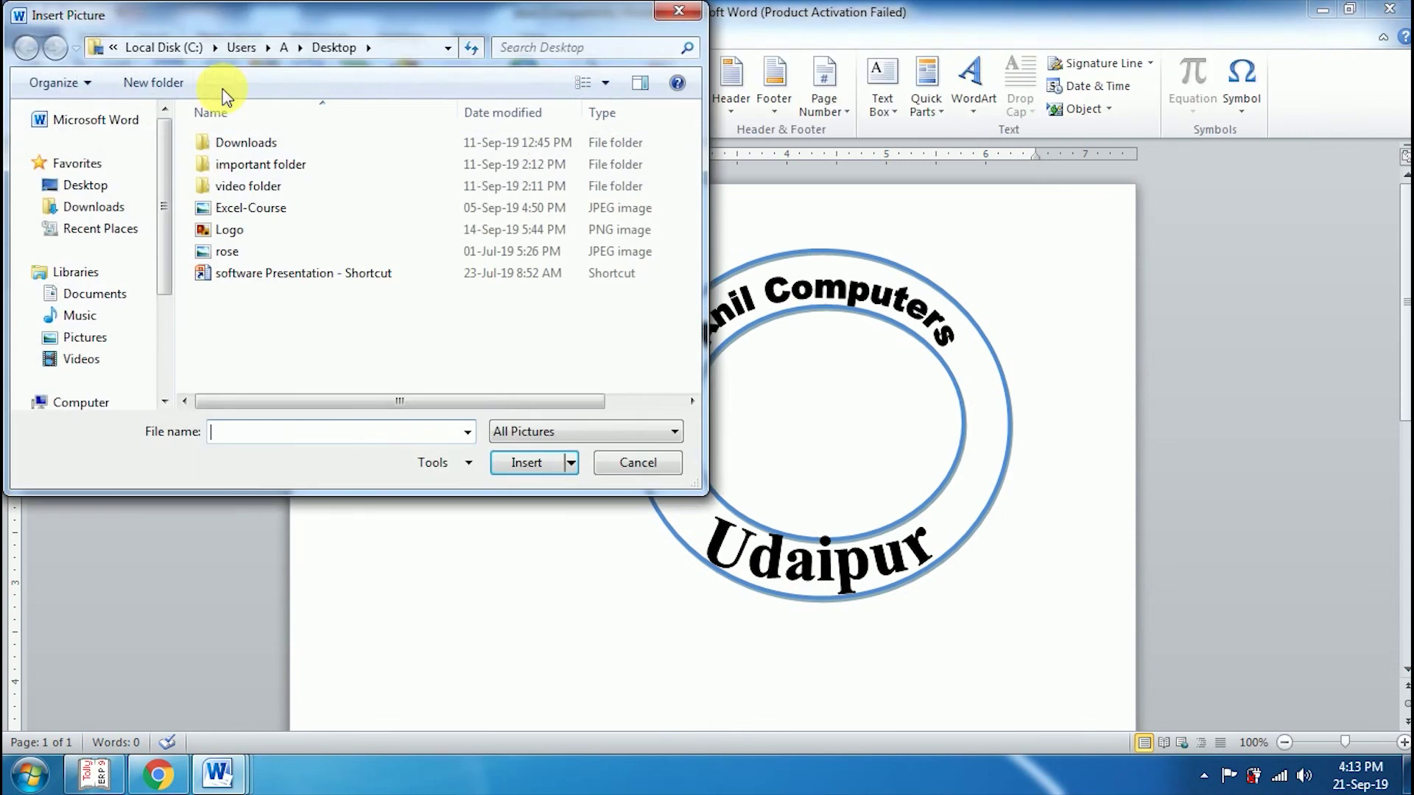
left_click(224, 234)
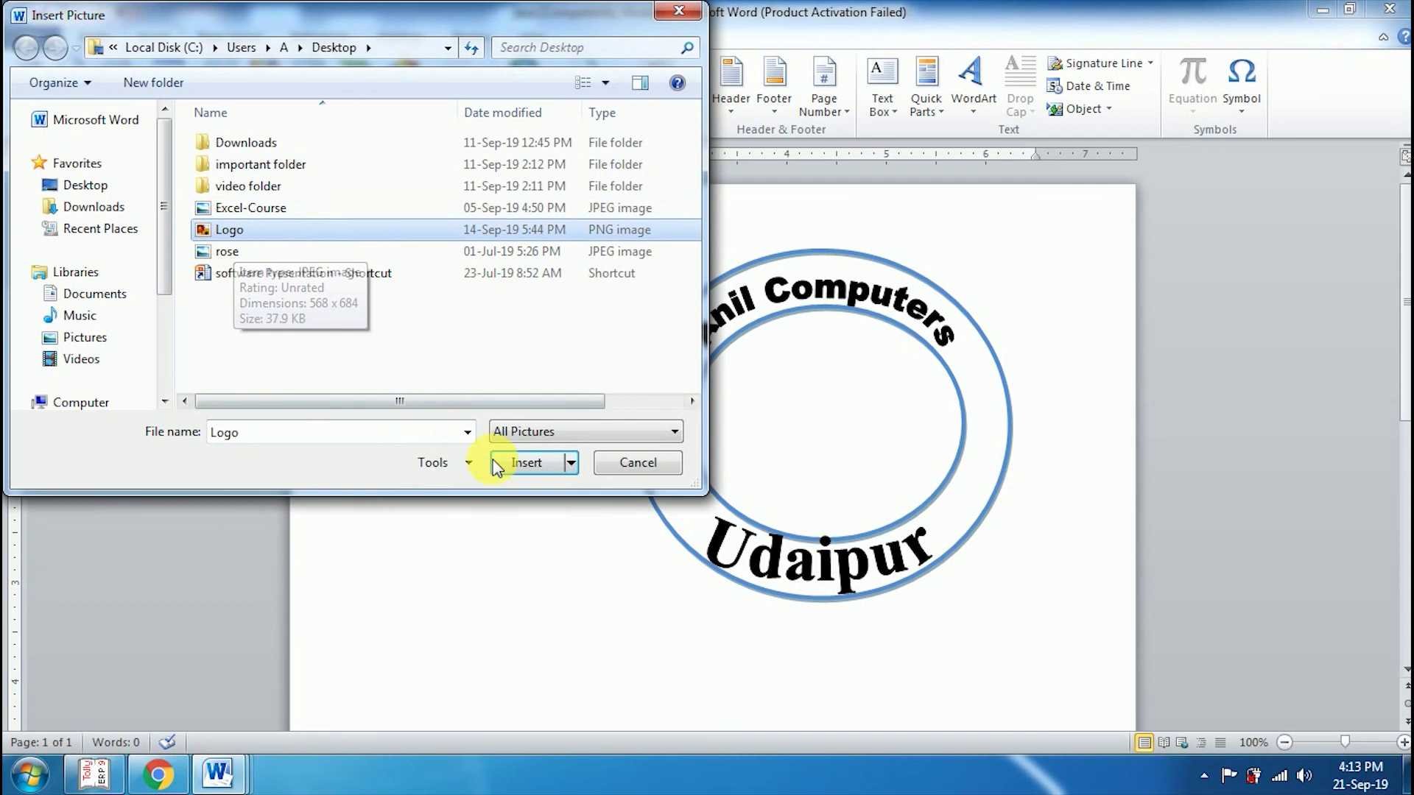
left_click(520, 464)
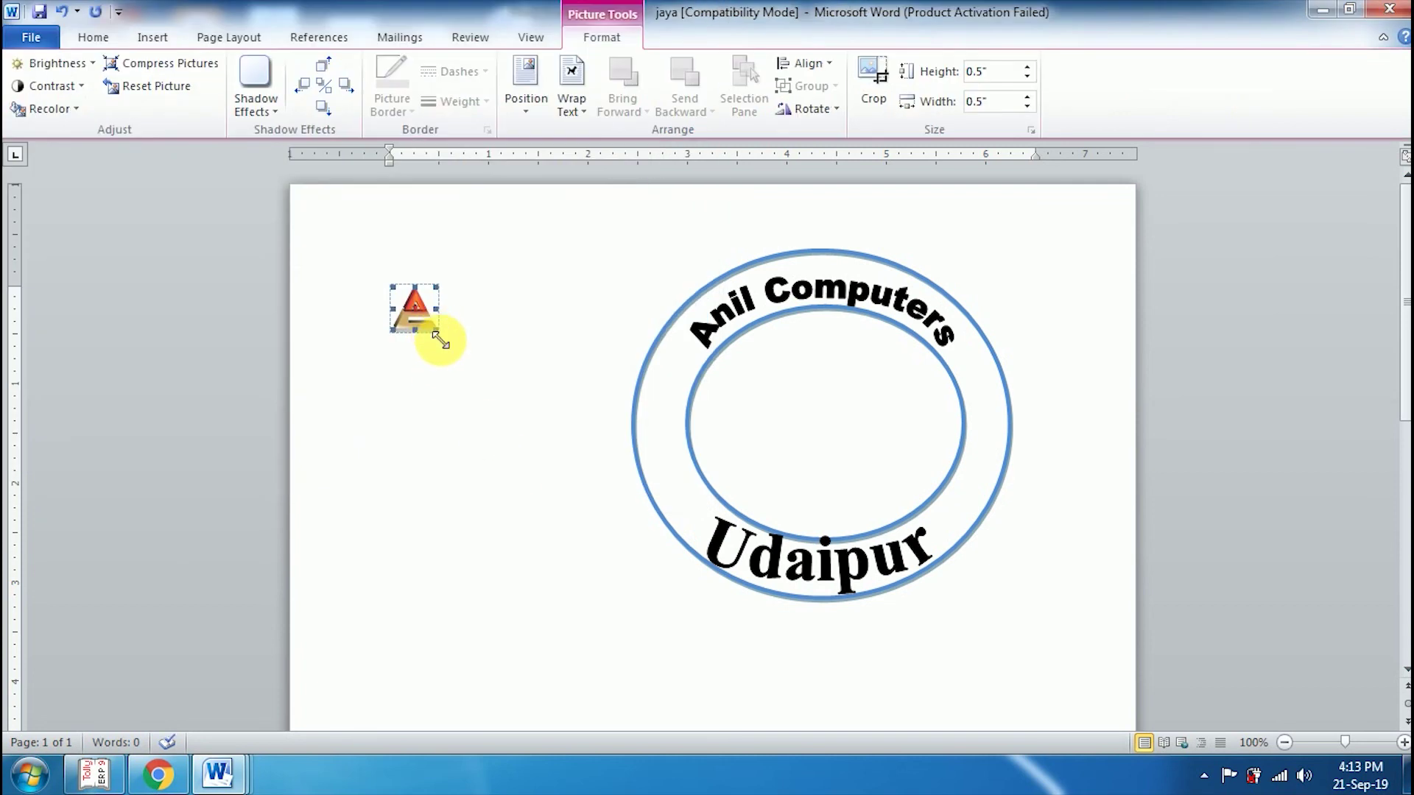
left_click_drag(440, 340, 519, 426)
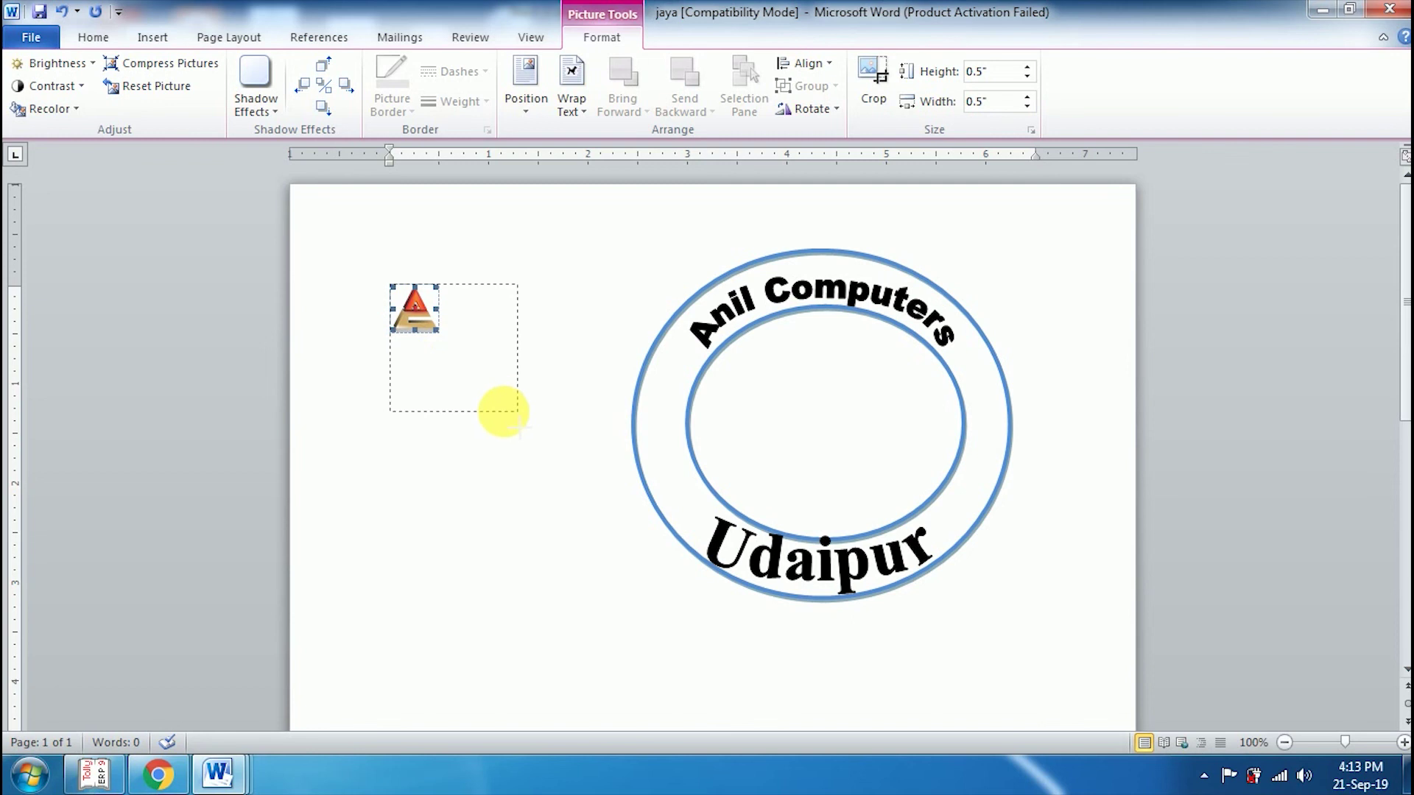
left_click_drag(504, 411, 505, 411)
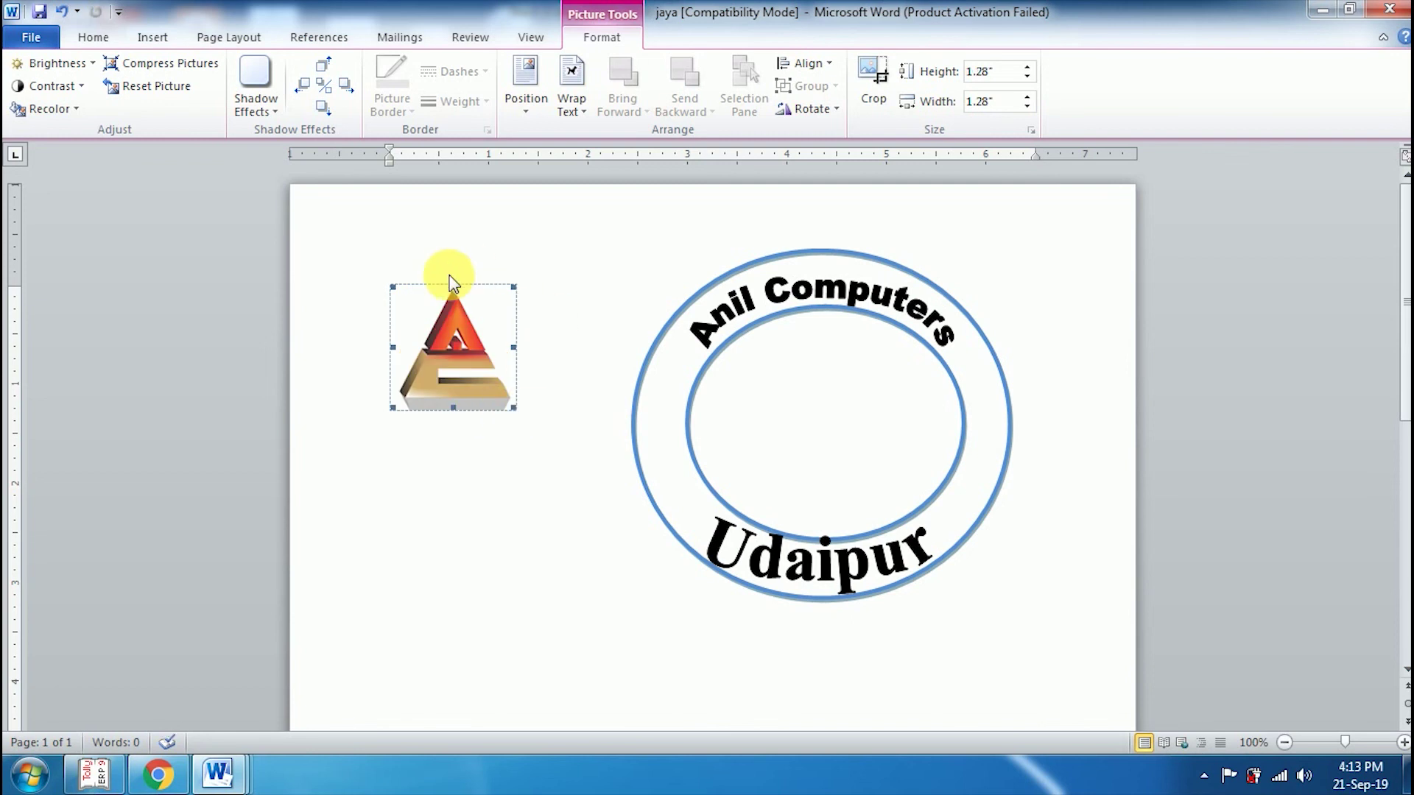
left_click(519, 410)
left_click(480, 378)
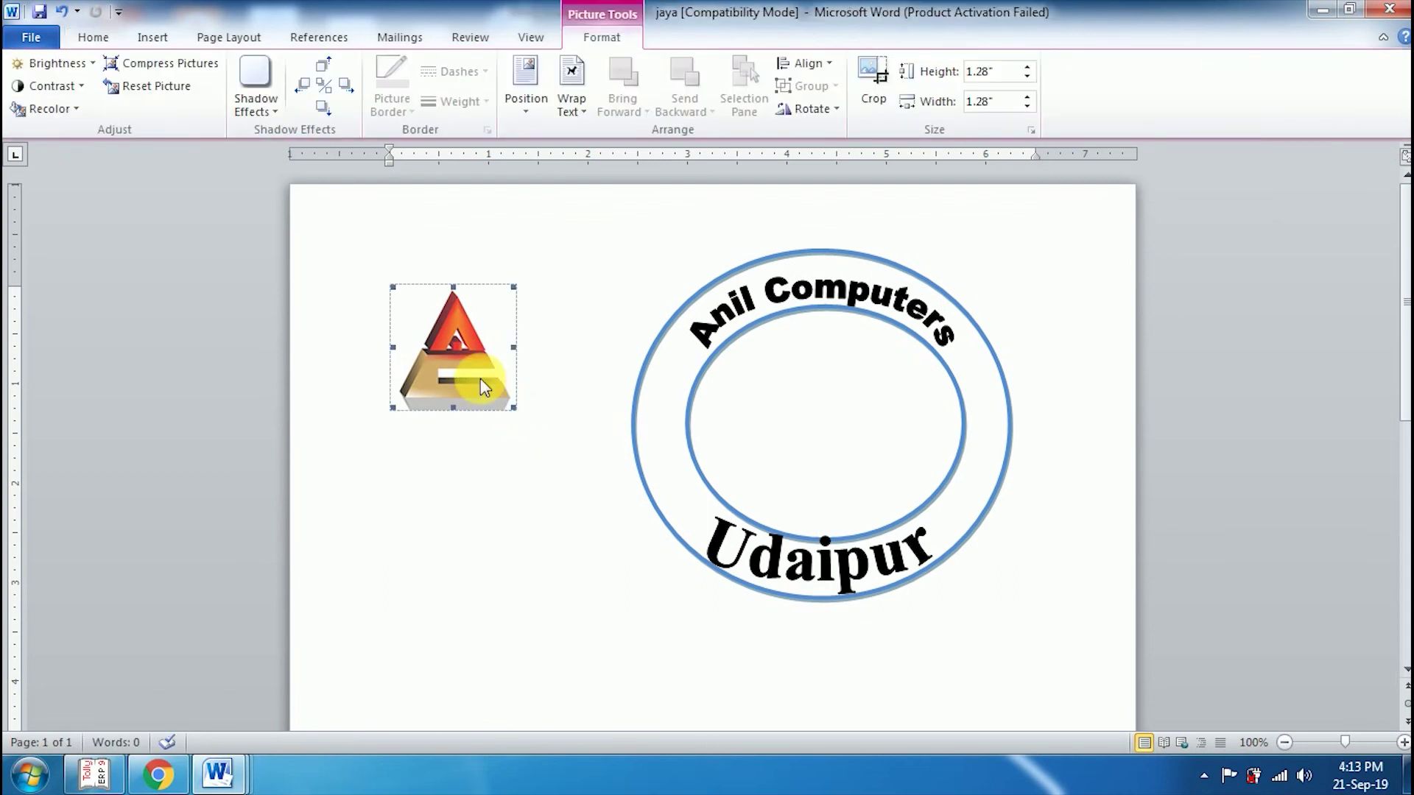
- Position the logo at Top Center, move it into the inner circle, and enlarge it to 1.66" square
left_click(604, 37)
left_click(528, 111)
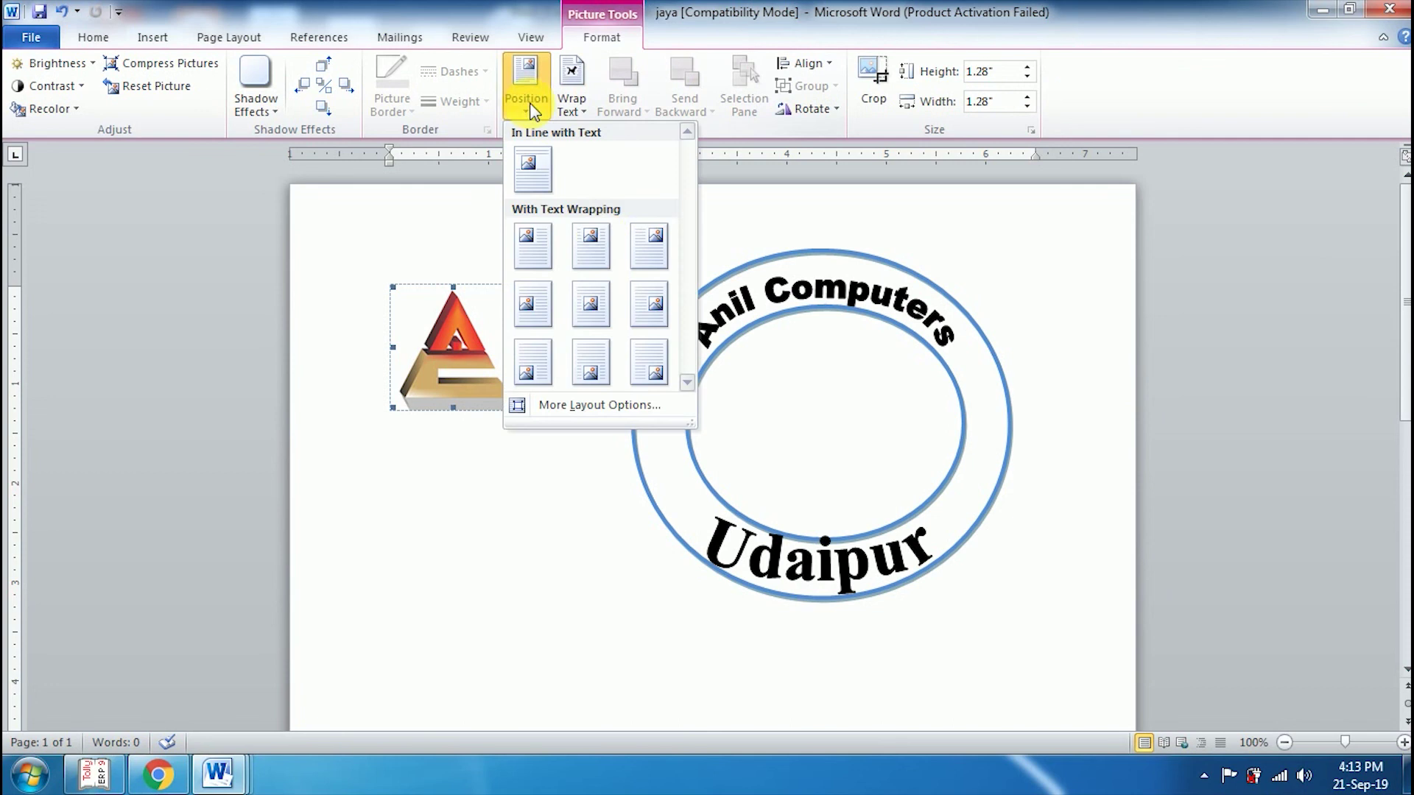
left_click(599, 253)
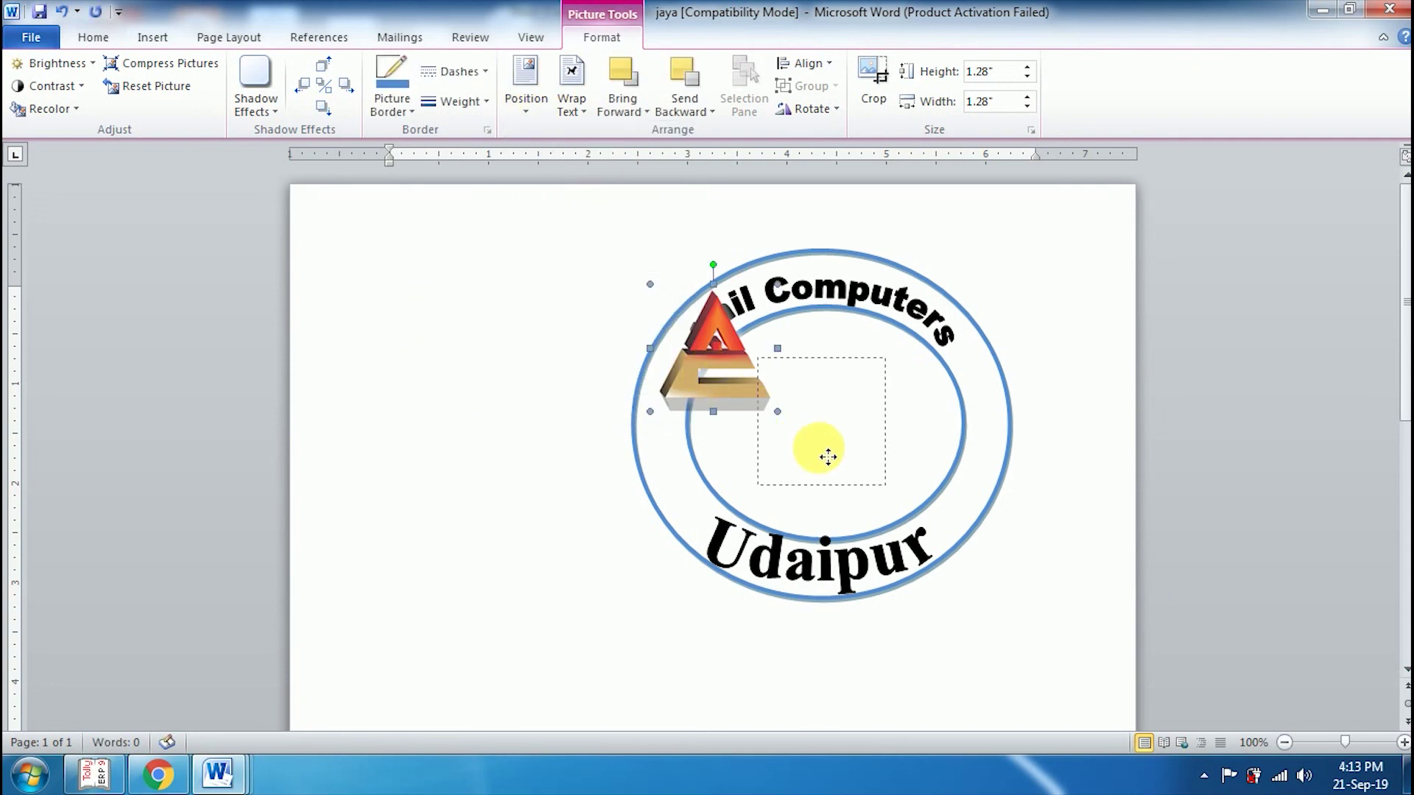
left_click_drag(828, 456, 828, 457)
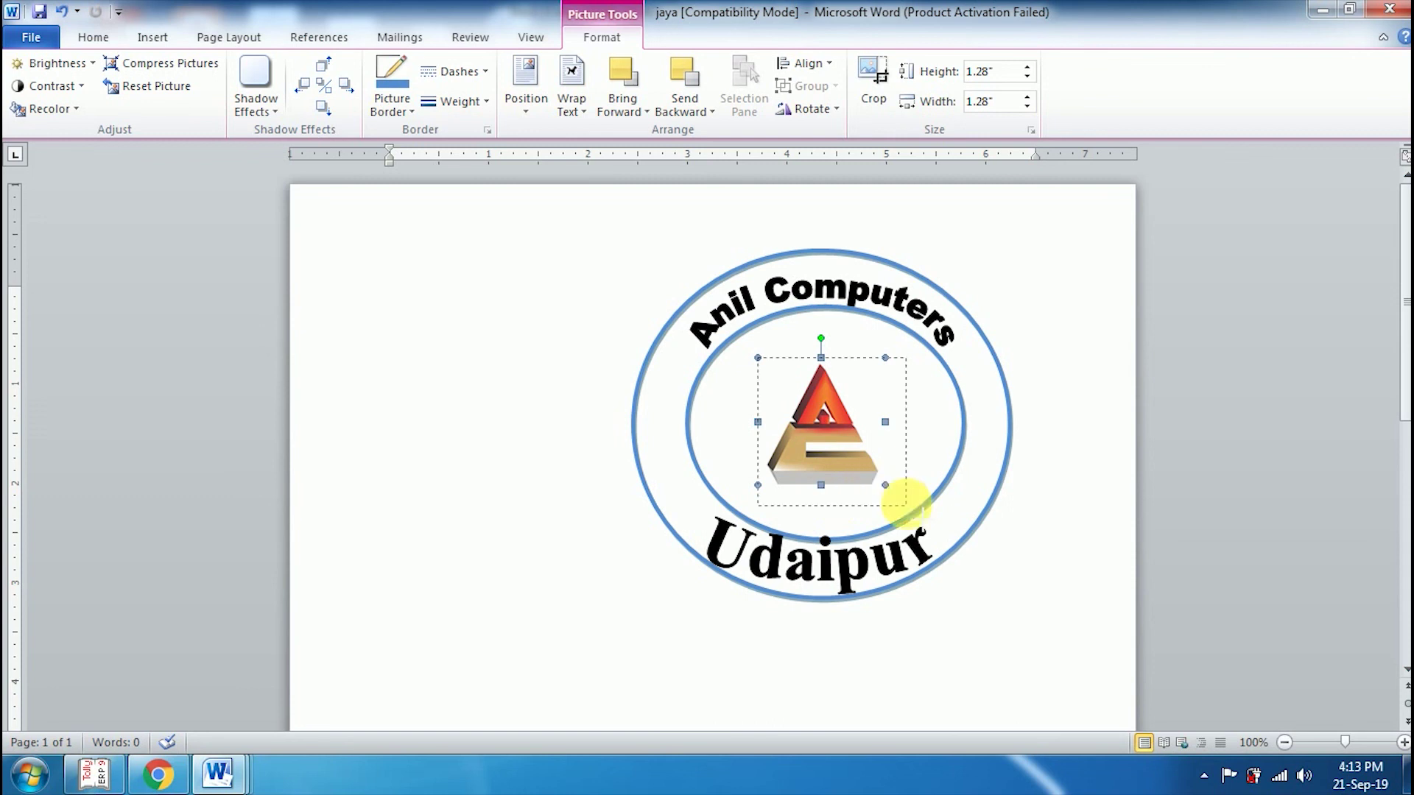
left_click_drag(885, 485, 906, 507)
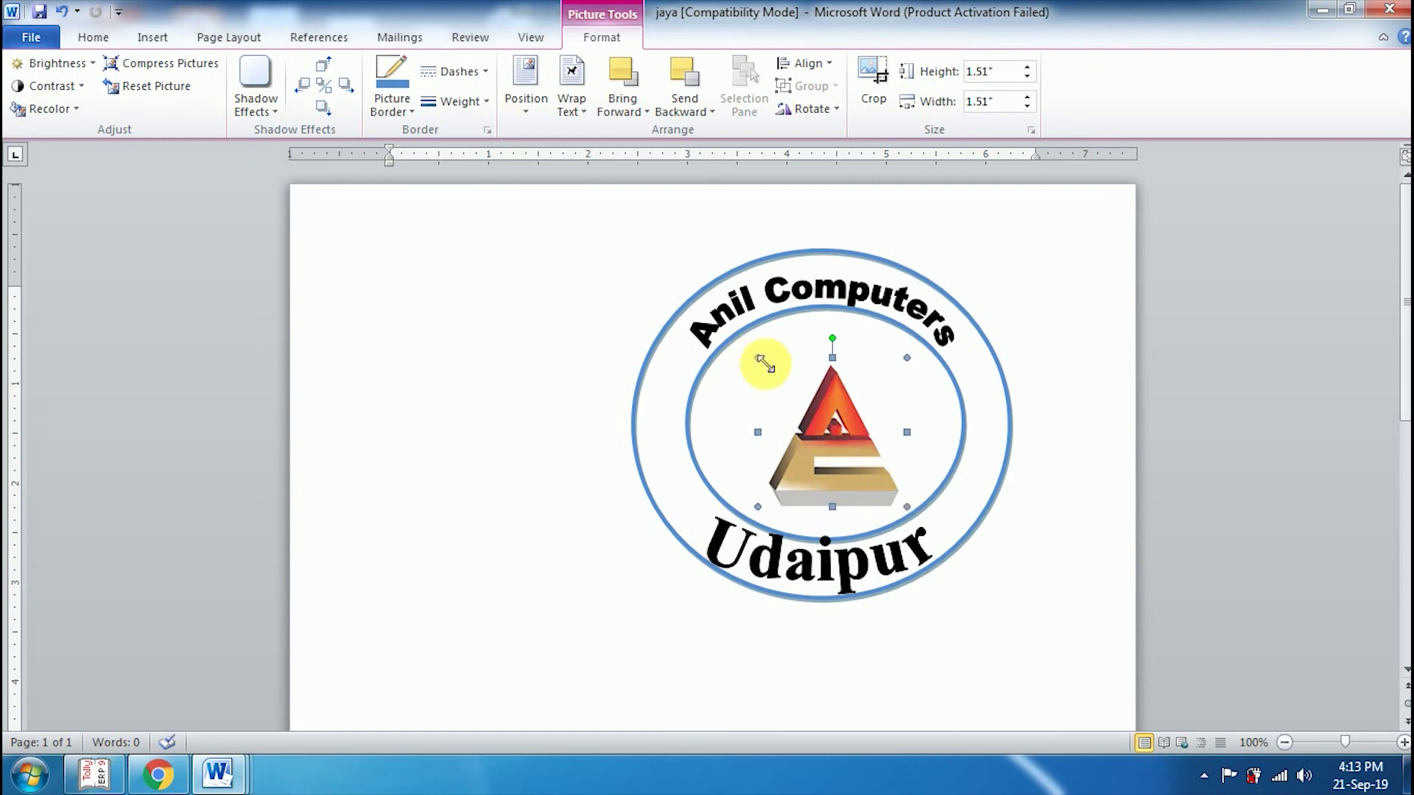
left_click_drag(758, 357, 745, 343)
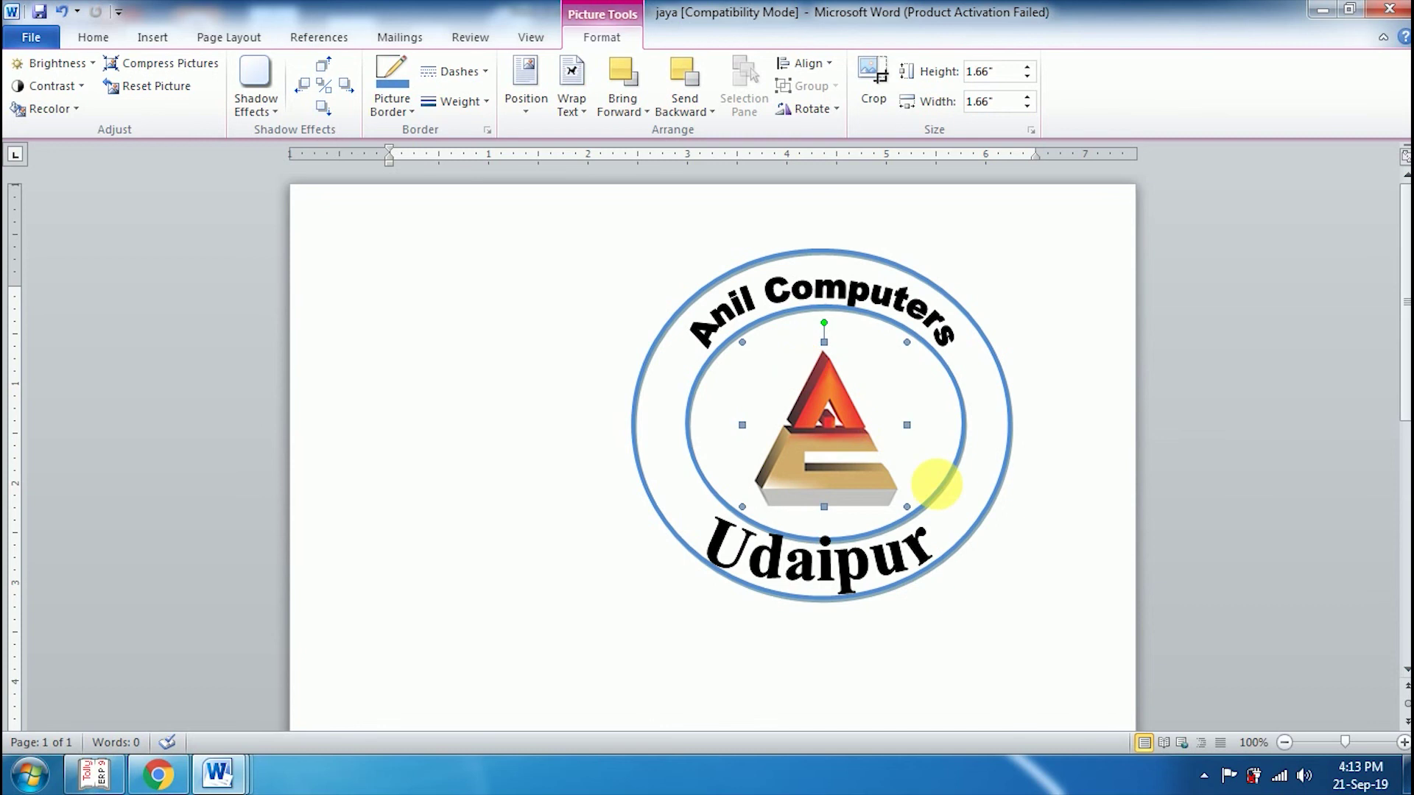
left_click(1079, 537)
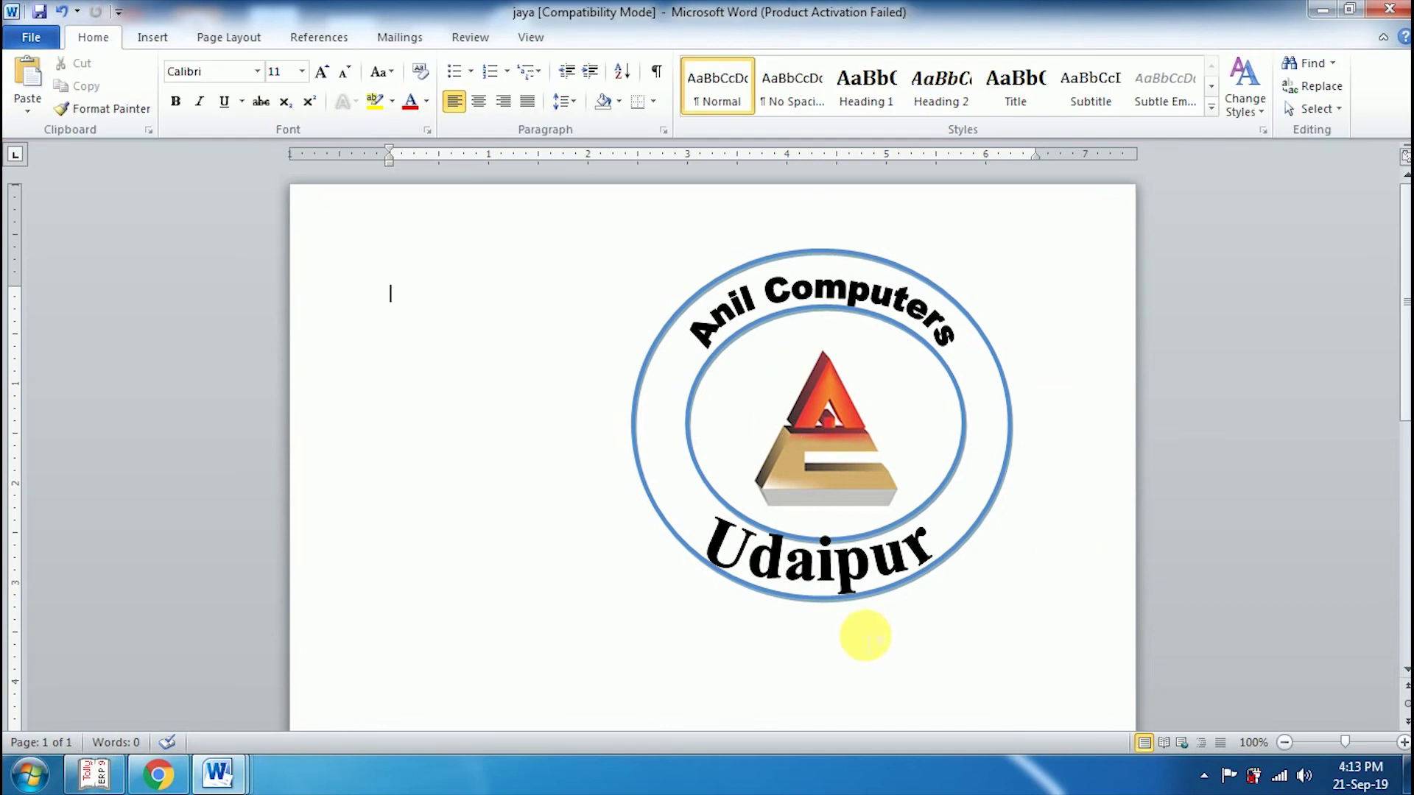
- Switch to the Document2 window showing the red Anil Computers Udaipur sample emblem
left_click(788, 302)
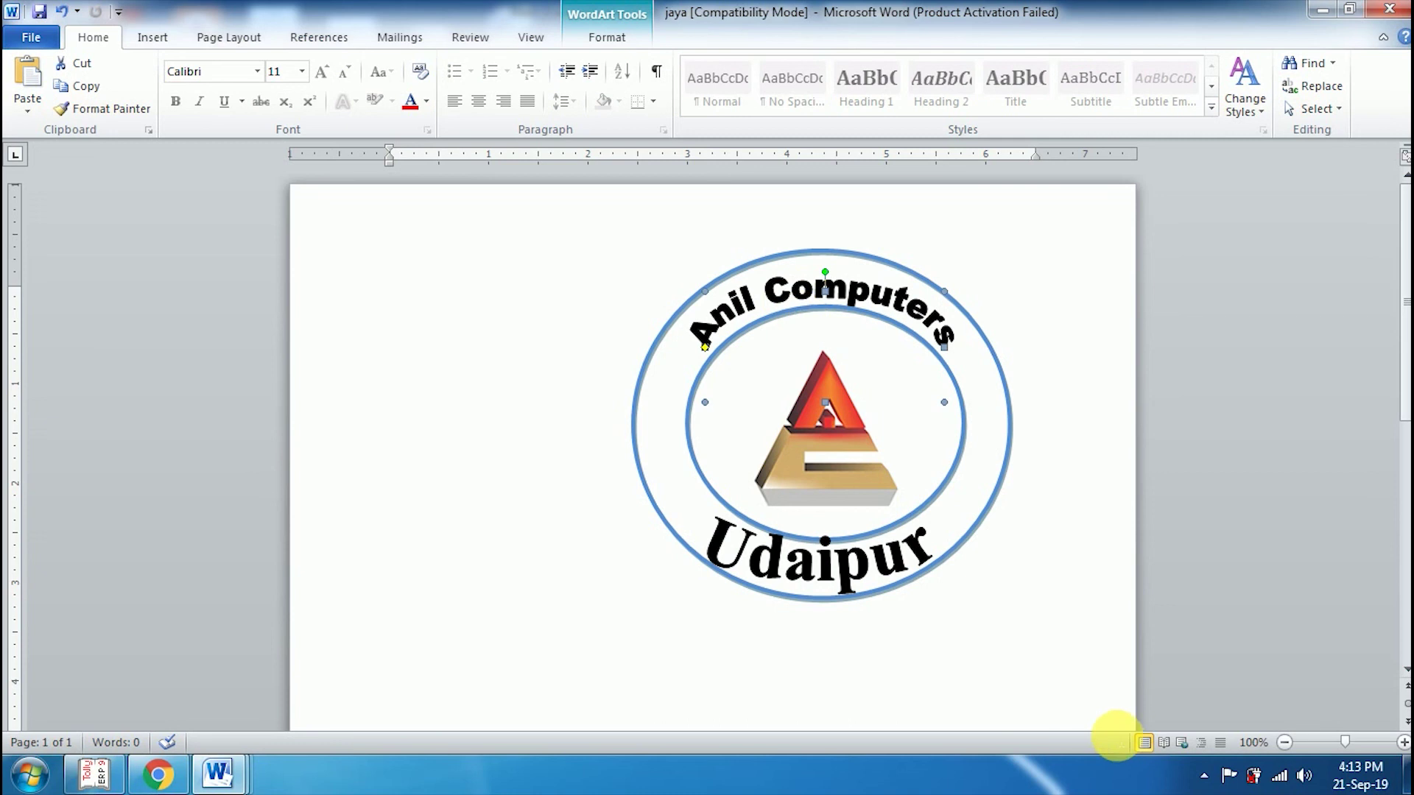
left_click(205, 774)
left_click(208, 656)
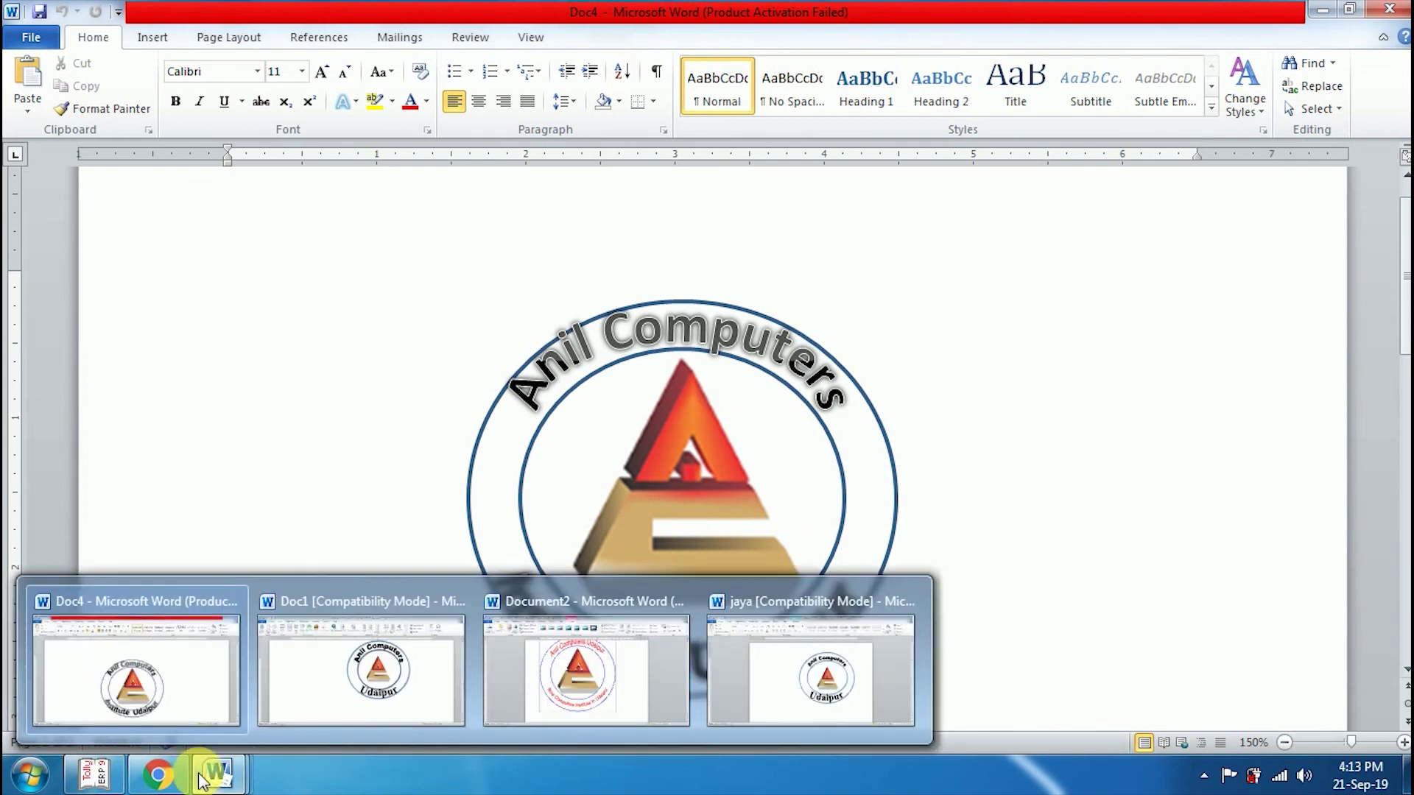
left_click(618, 704)
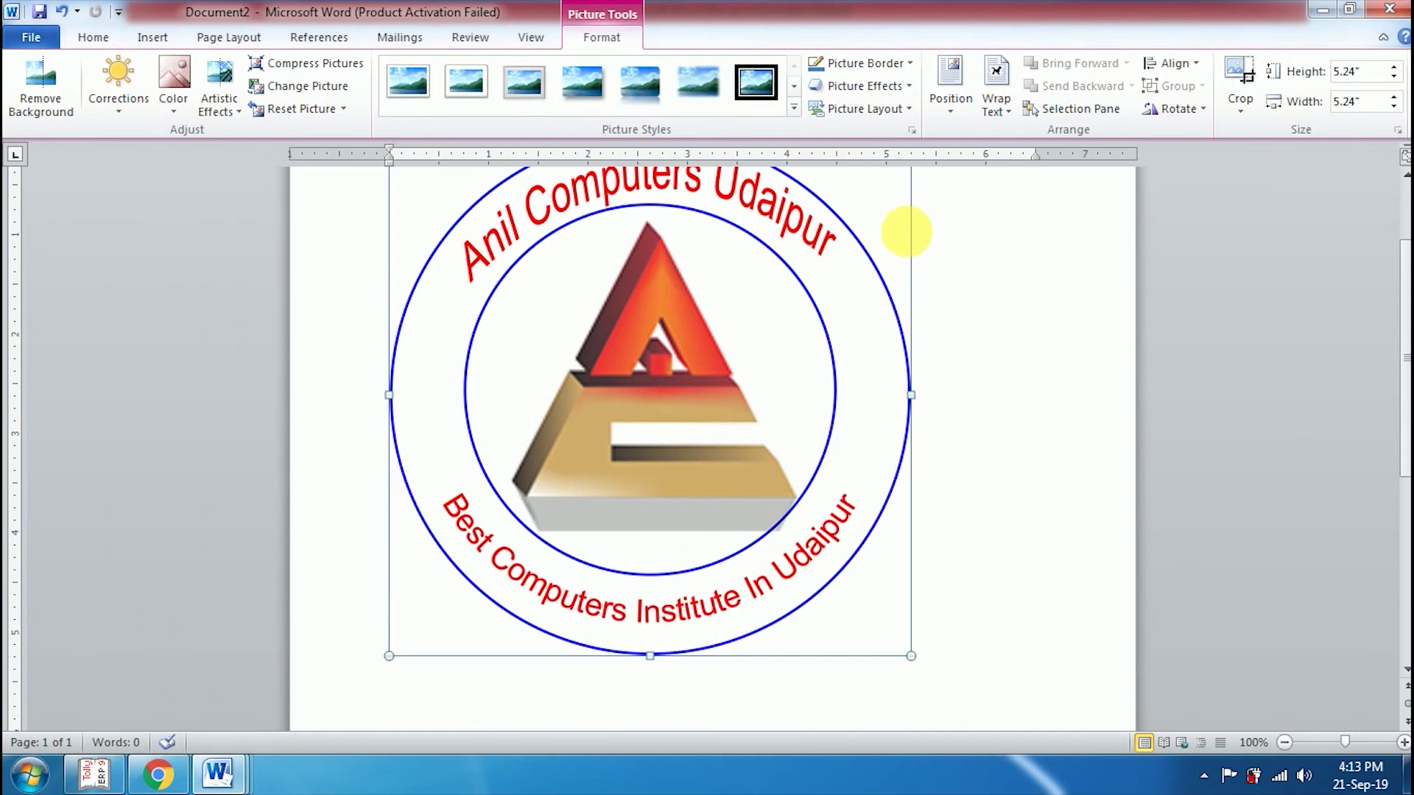